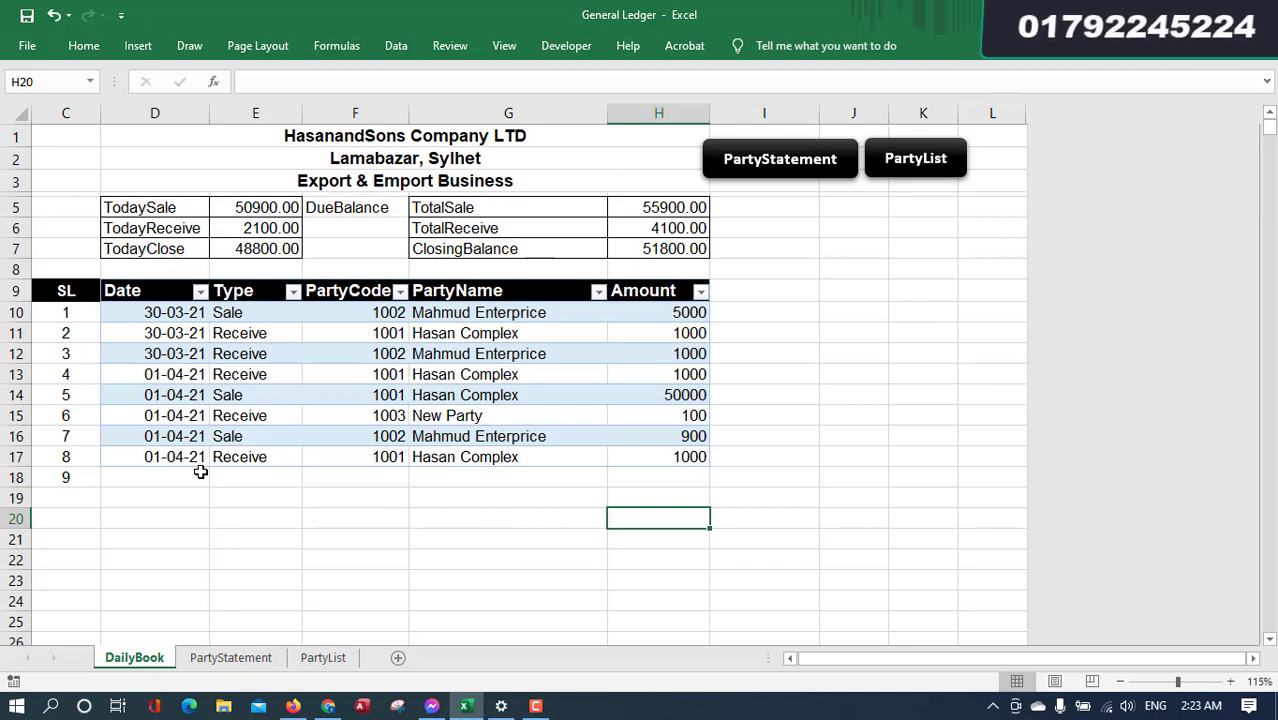
# - On PartyStatement, preview party 1002's statement via the D5 code list, then set it back to 1003
pyautogui.click(783, 172)
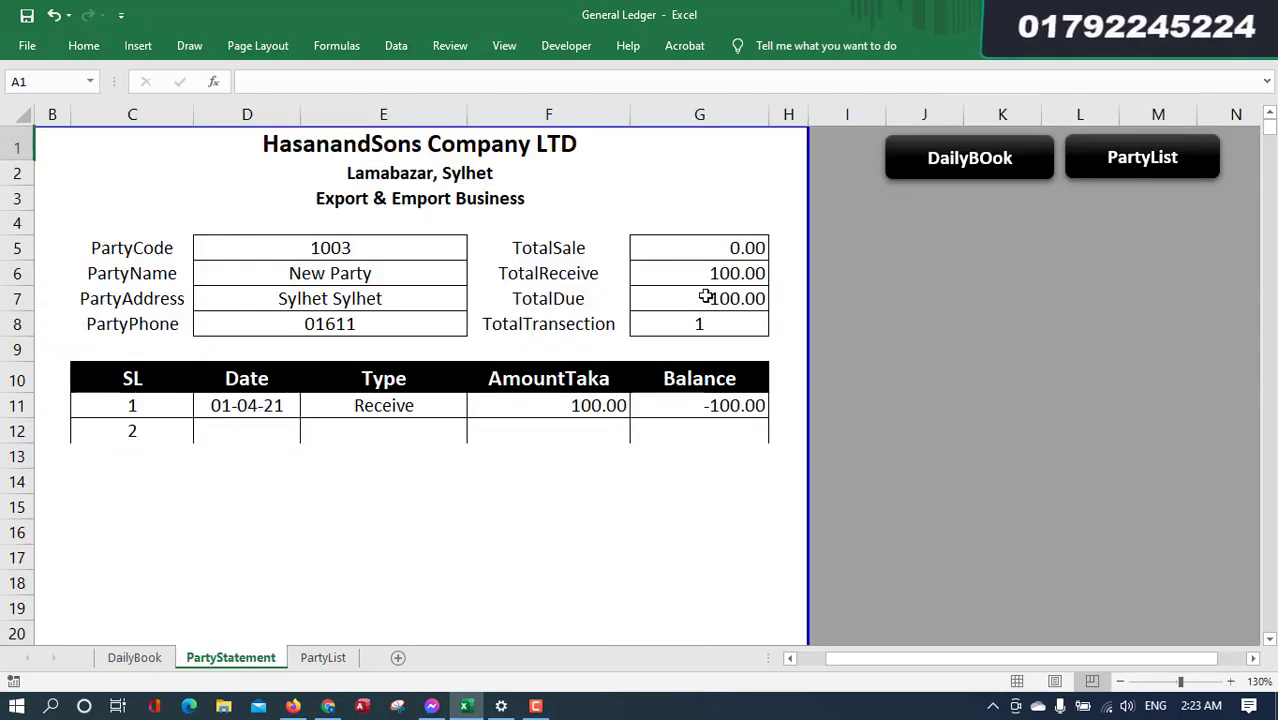
pyautogui.click(458, 250)
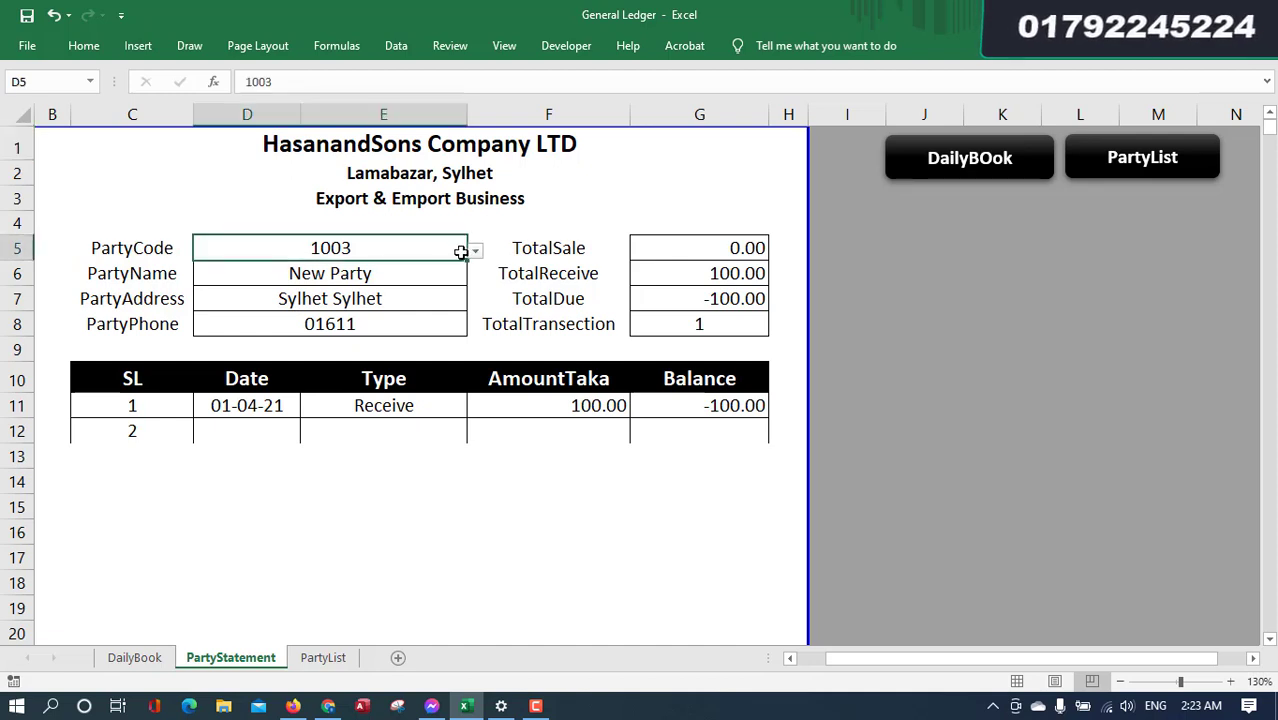
pyautogui.click(475, 251)
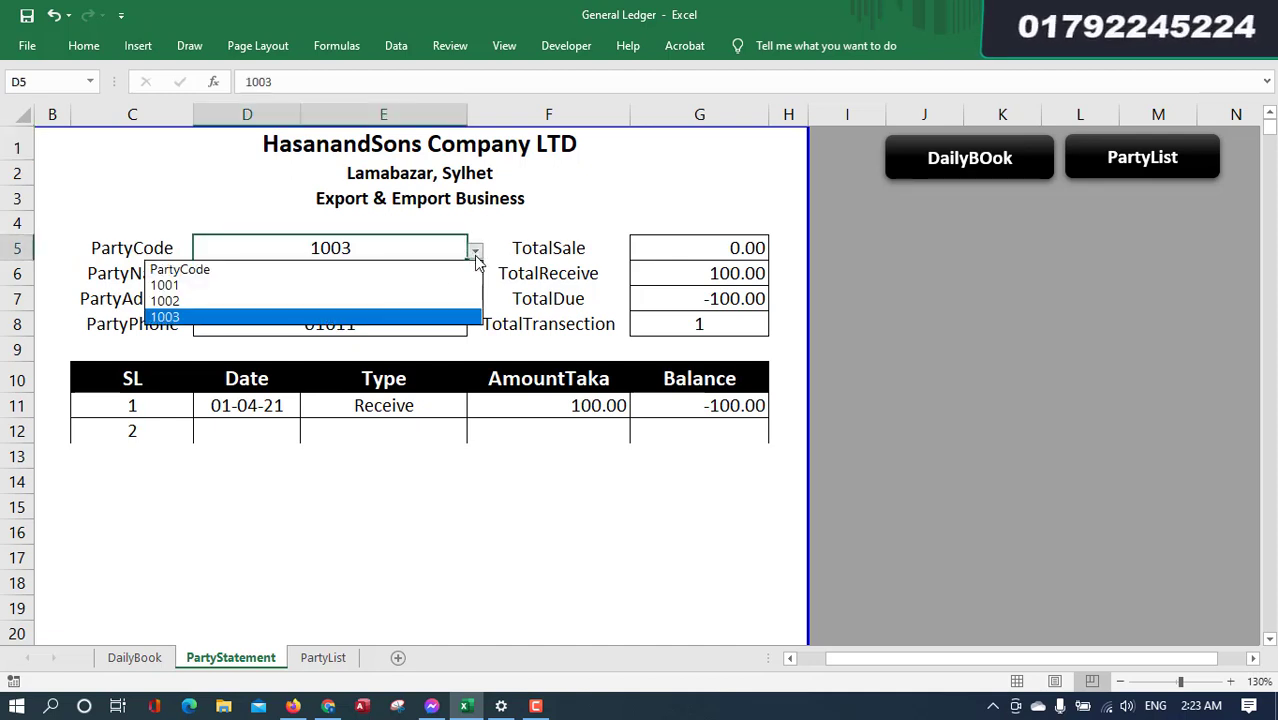
pyautogui.click(405, 305)
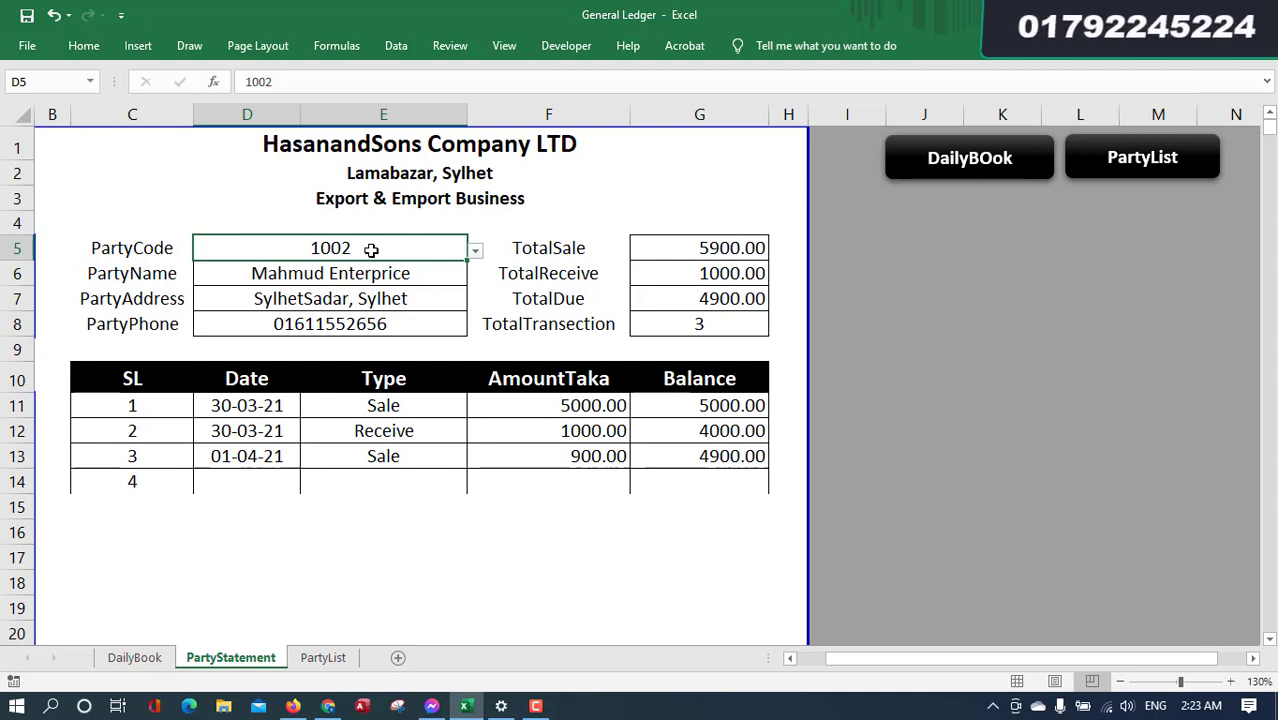
pyautogui.click(476, 252)
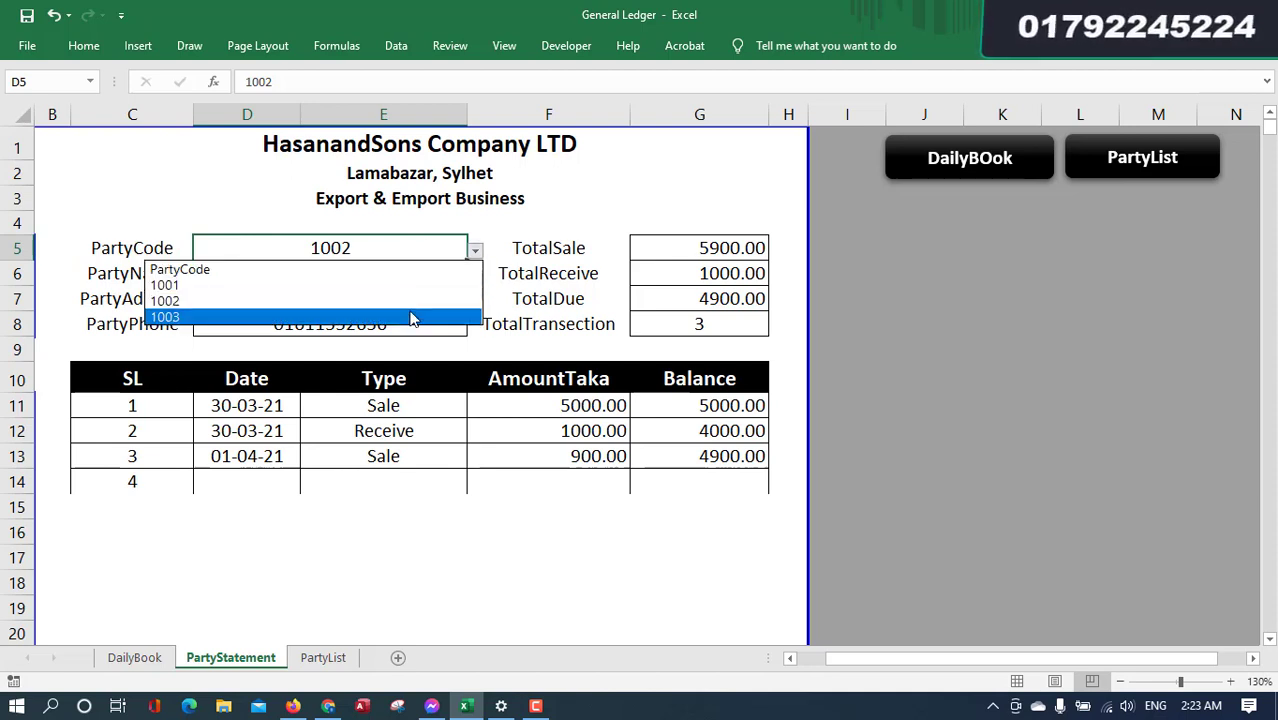
pyautogui.click(410, 318)
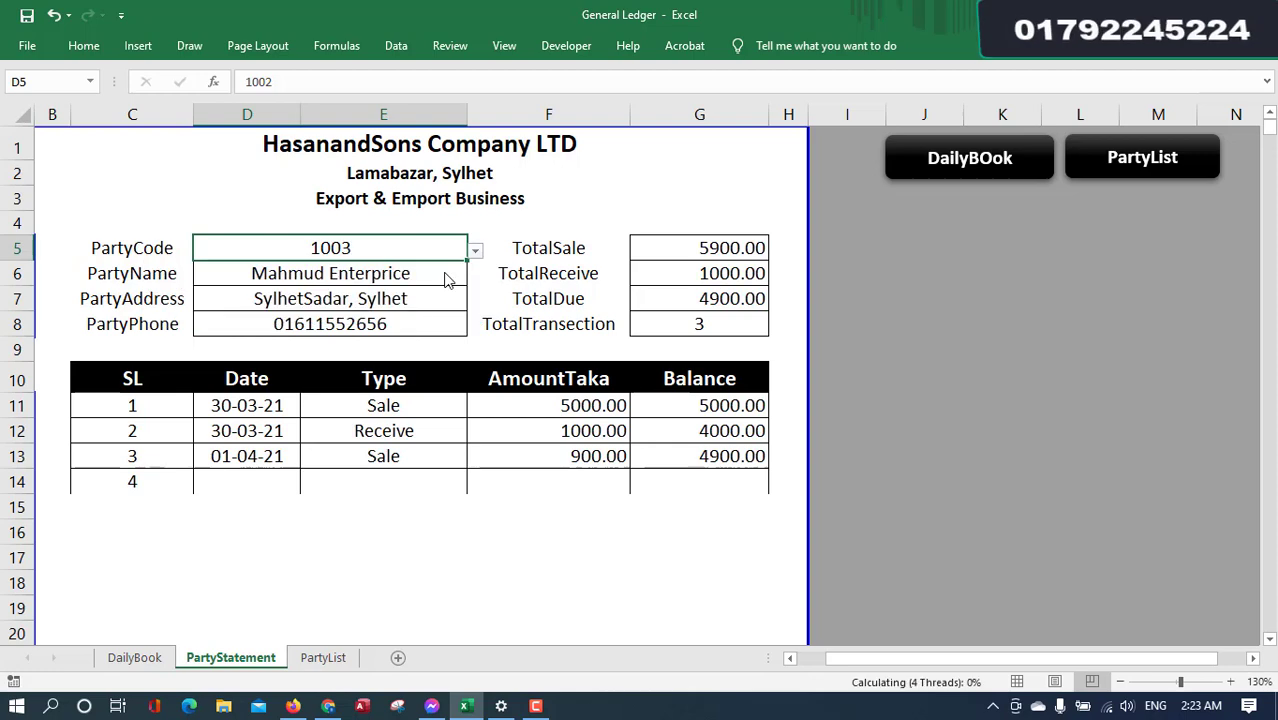
# - On PartyList, start a new table row with party code 1004
pyautogui.click(1158, 172)
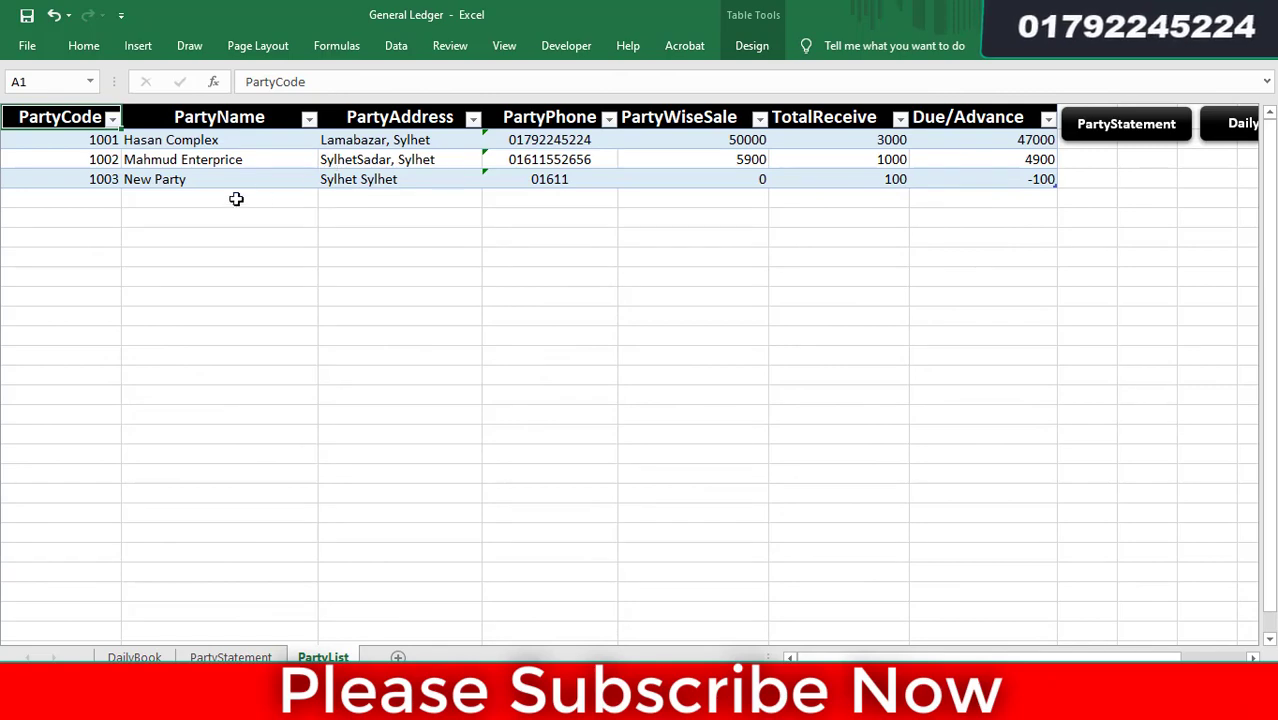
pyautogui.moveTo(80, 141); pyautogui.dragTo(385, 180)
pyautogui.click(423, 231)
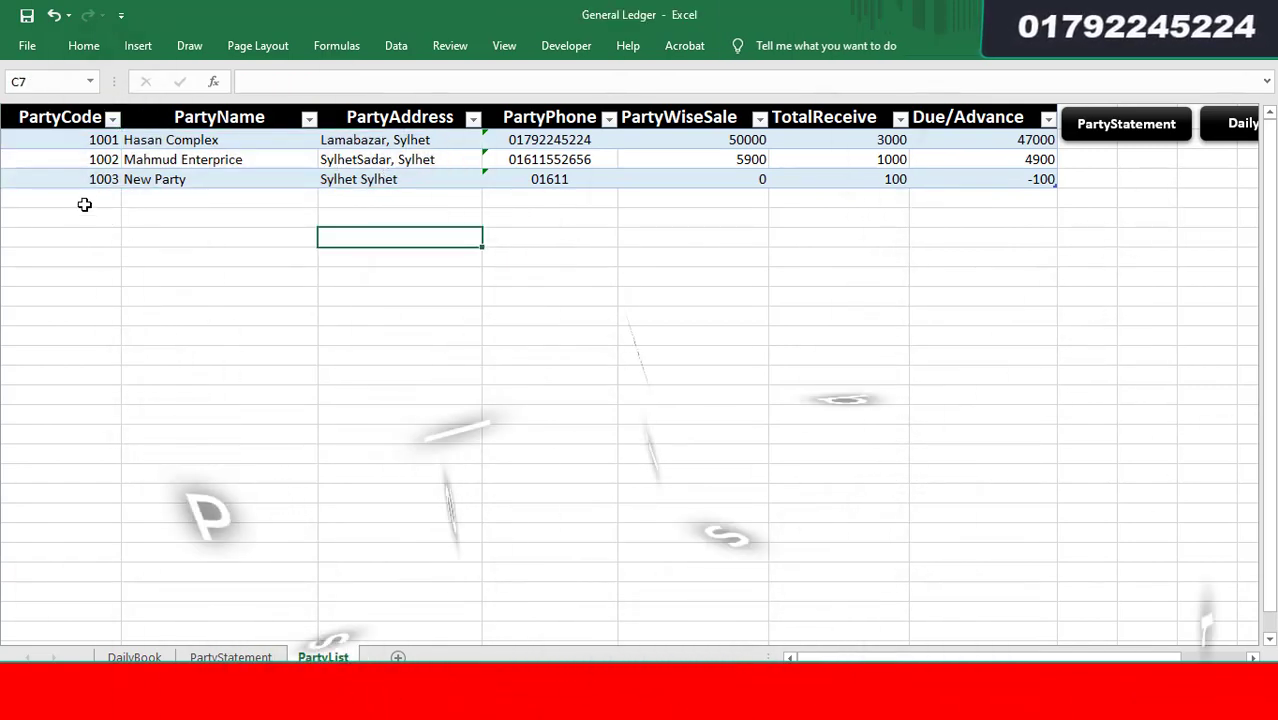
pyautogui.click(114, 199)
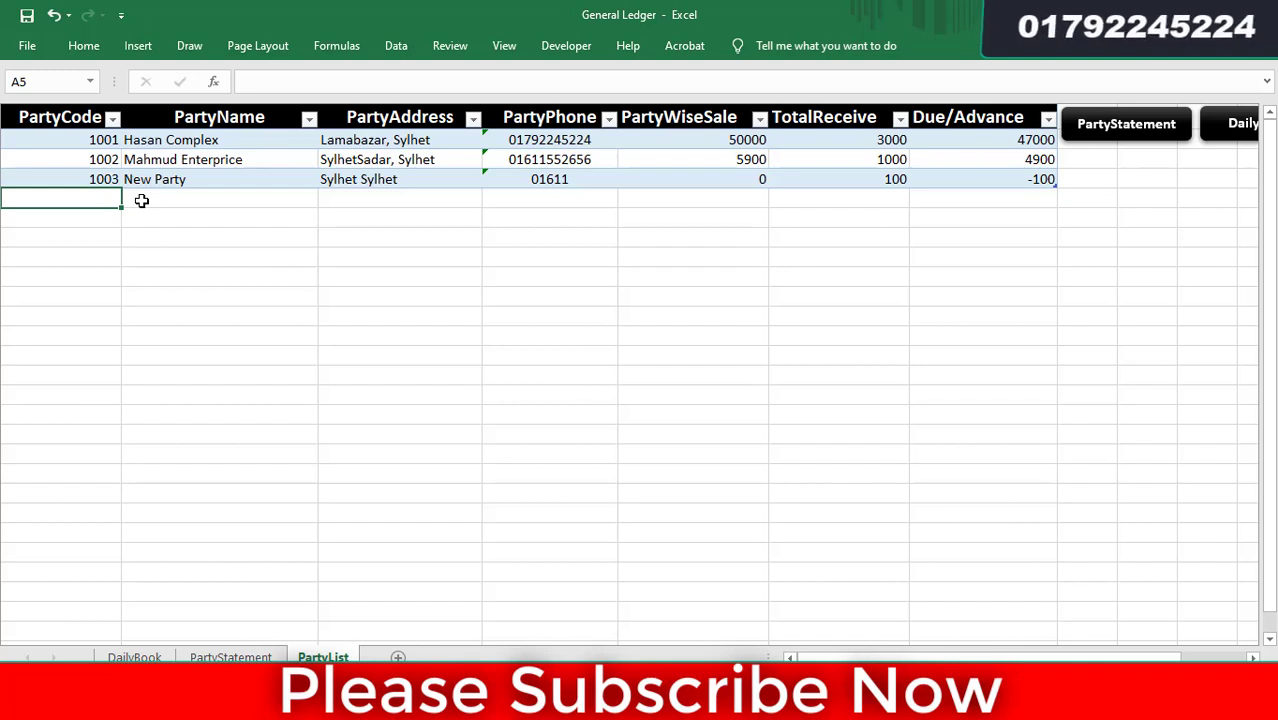
pyautogui.write('1004')
pyautogui.press('Tab')
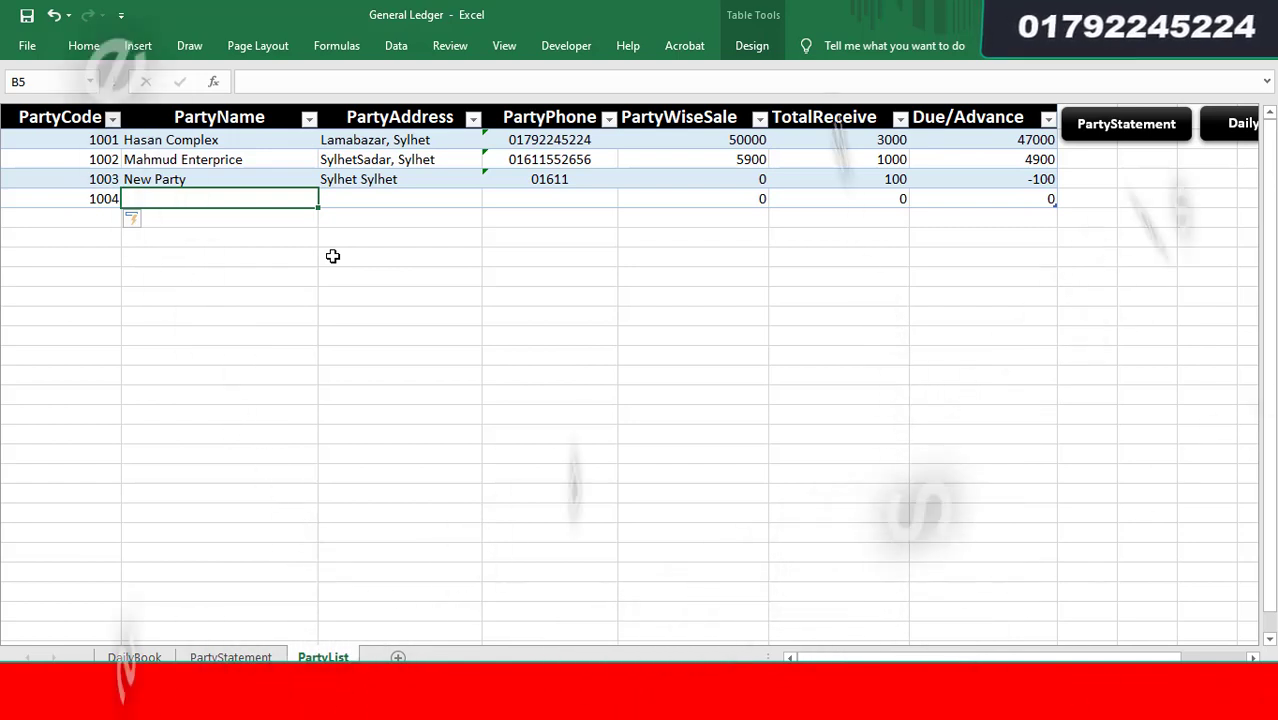
# - Enter party name Jalalabad LPG and address Habigonj, Habigonj
pyautogui.write('Jala')
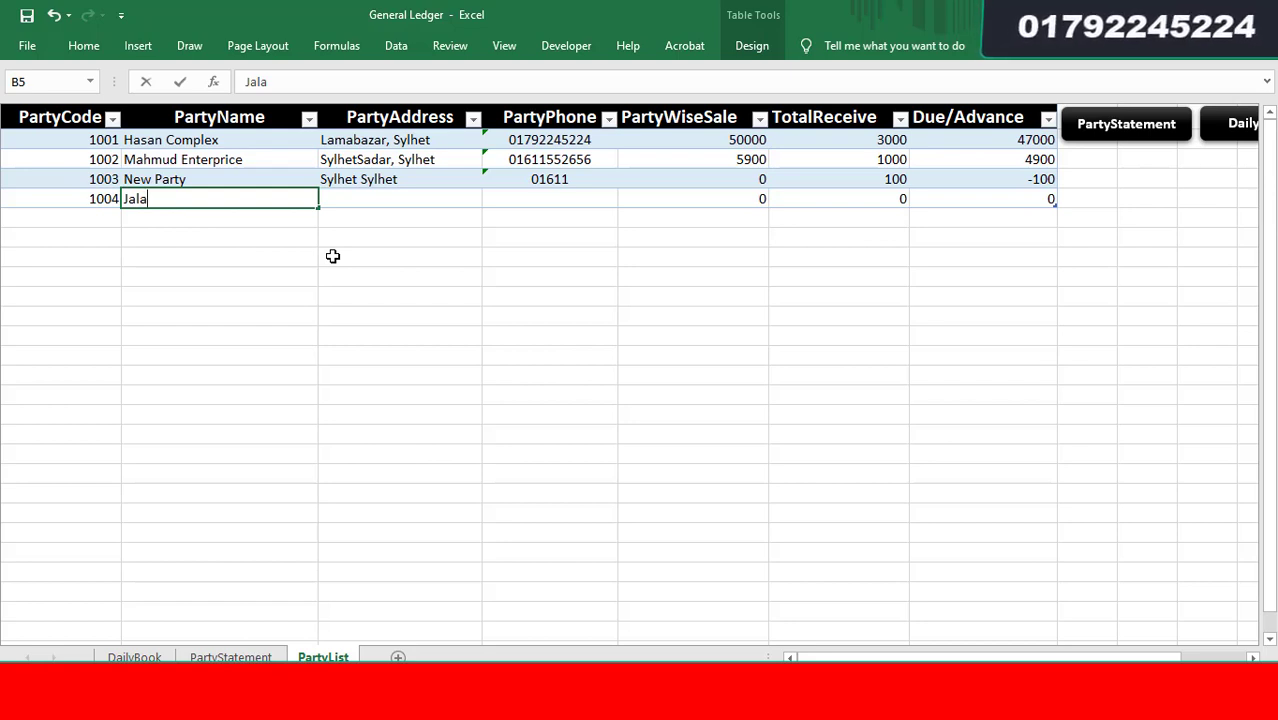
pyautogui.write('lab')
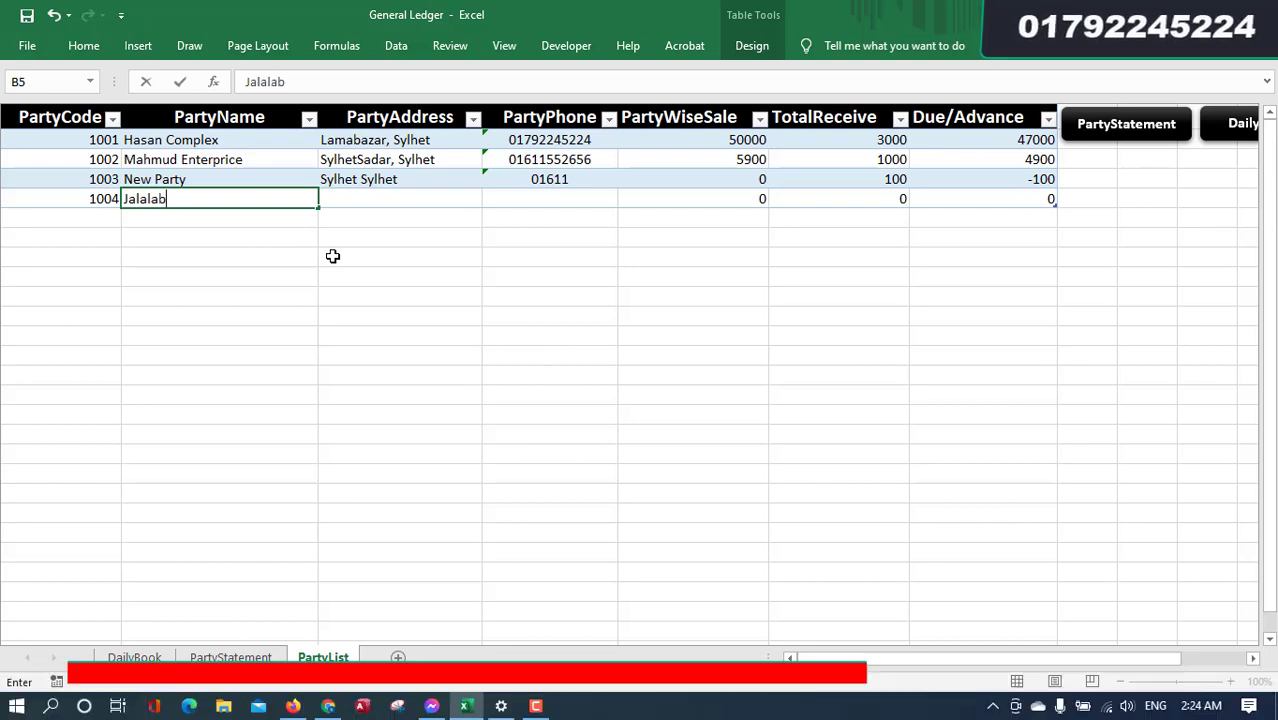
pyautogui.write('ad LPG')
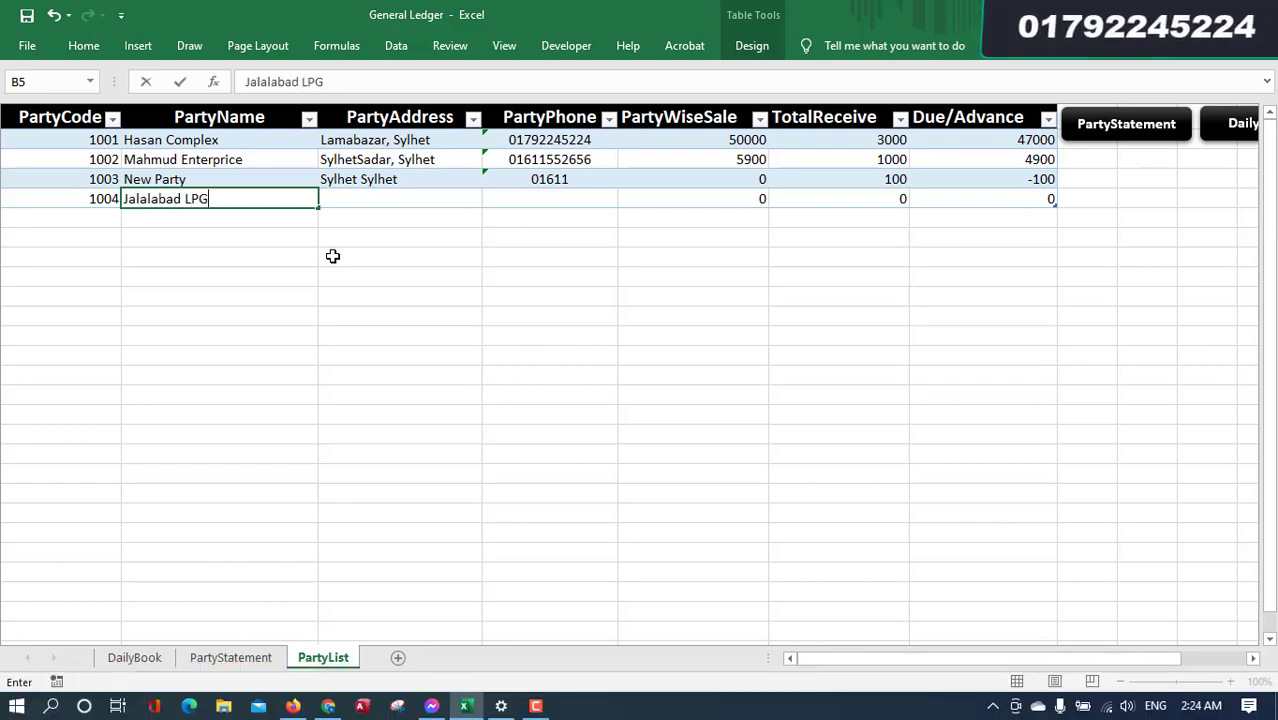
pyautogui.press('Tab')
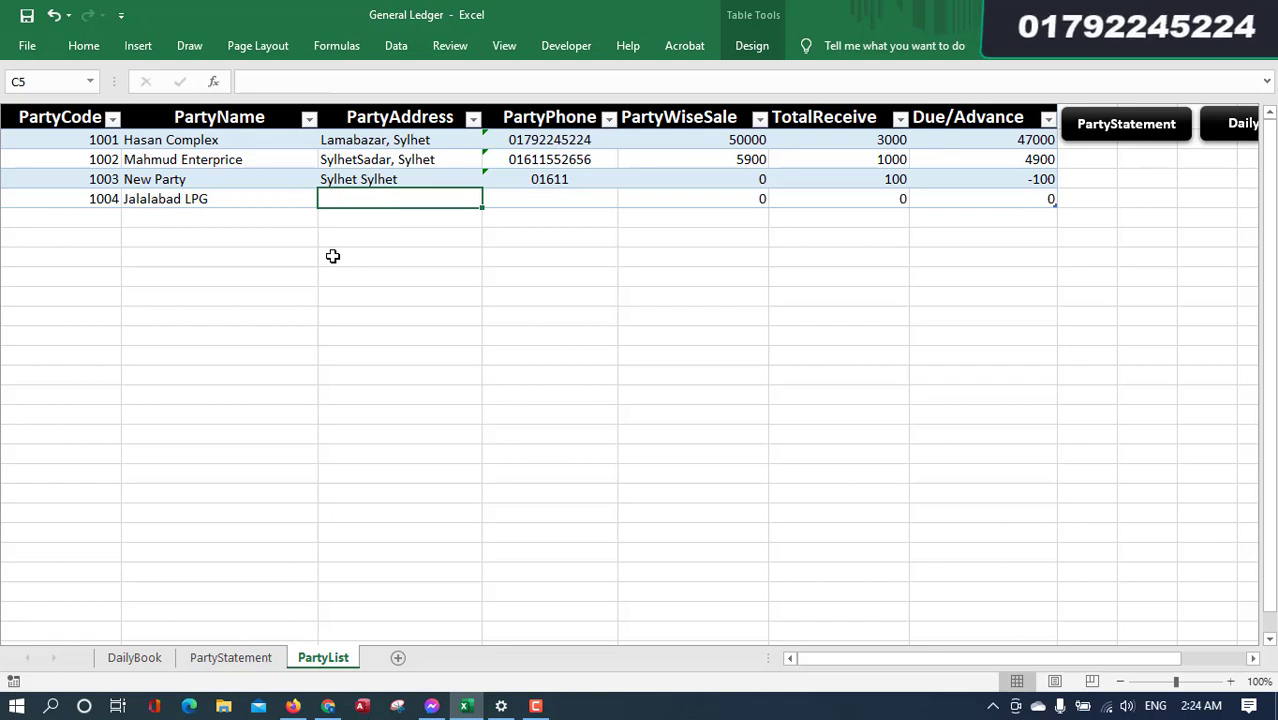
pyautogui.write('Habizon')
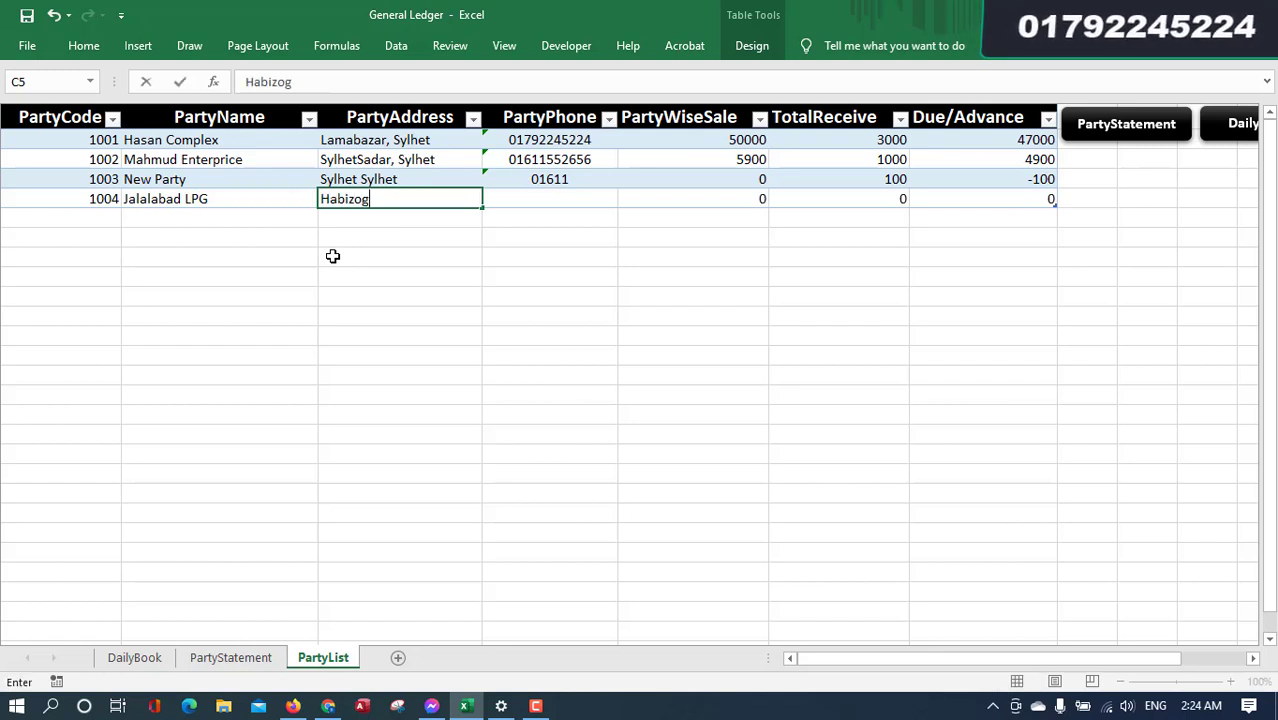
pyautogui.press('BackSpace')
pyautogui.press('BackSpace')
pyautogui.press('BackSpace')
pyautogui.write('gonj, Ha')
pyautogui.press('BackSpace')
pyautogui.write('abigonj')
pyautogui.press('Tab')
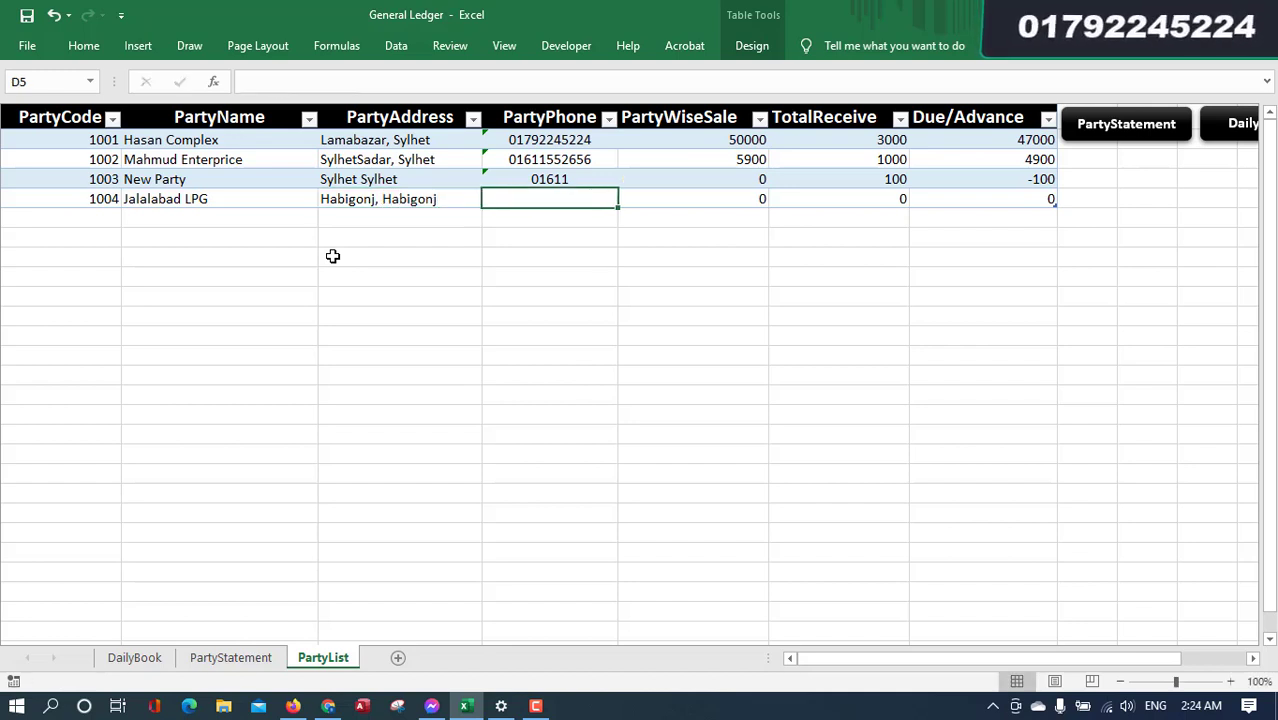
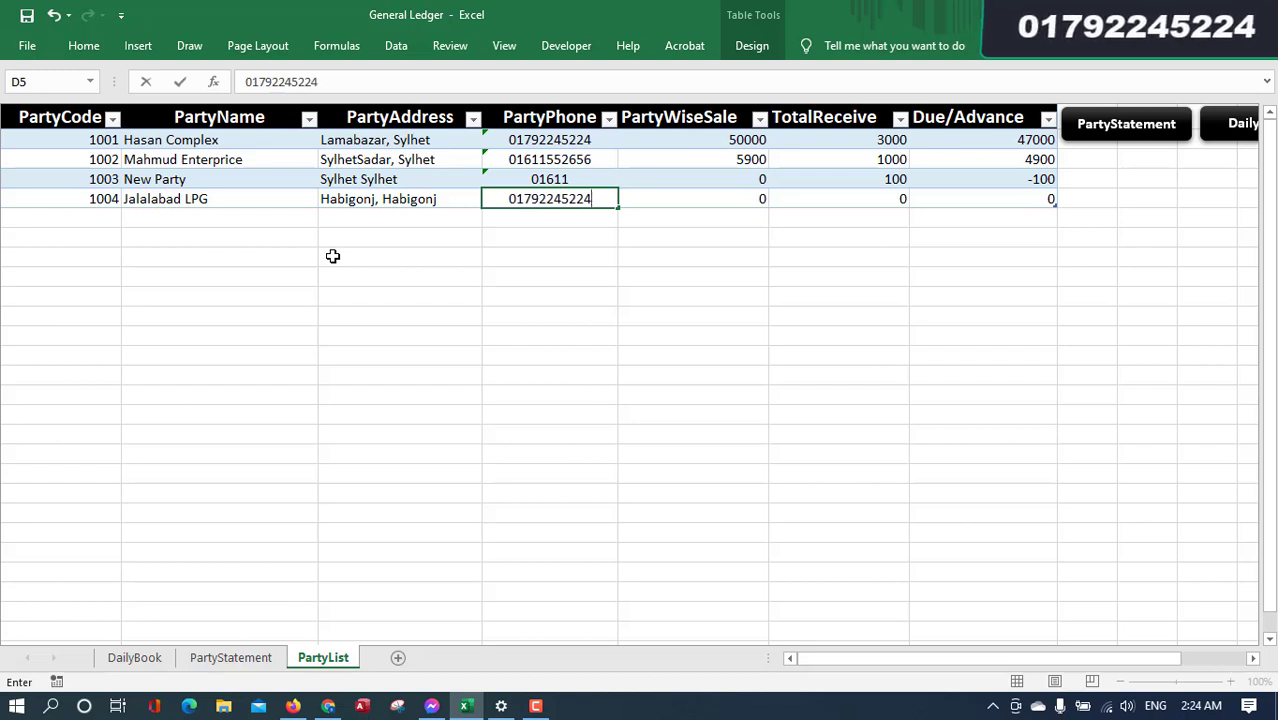
# - Fill in the phone number for party 1004
pyautogui.press('Tab')
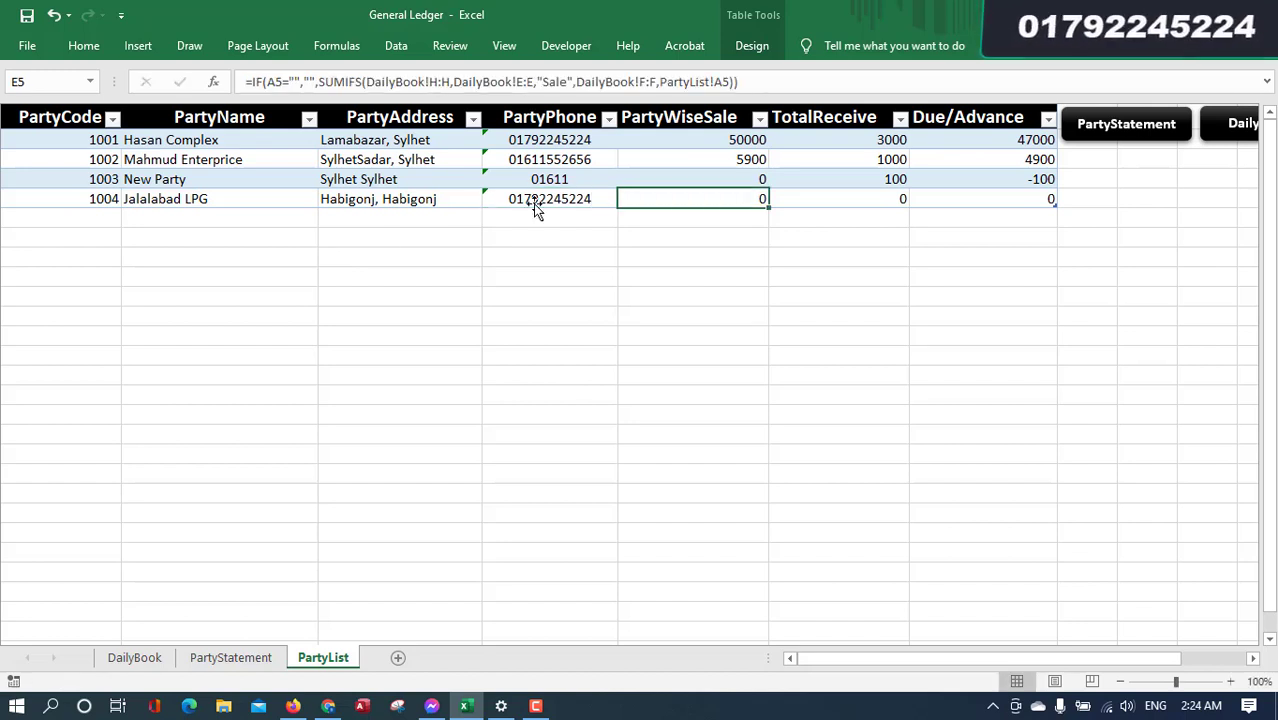
# - Review party 1004's details and every party's sale, receive and due figures
pyautogui.moveTo(533, 205); pyautogui.dragTo(80, 195)
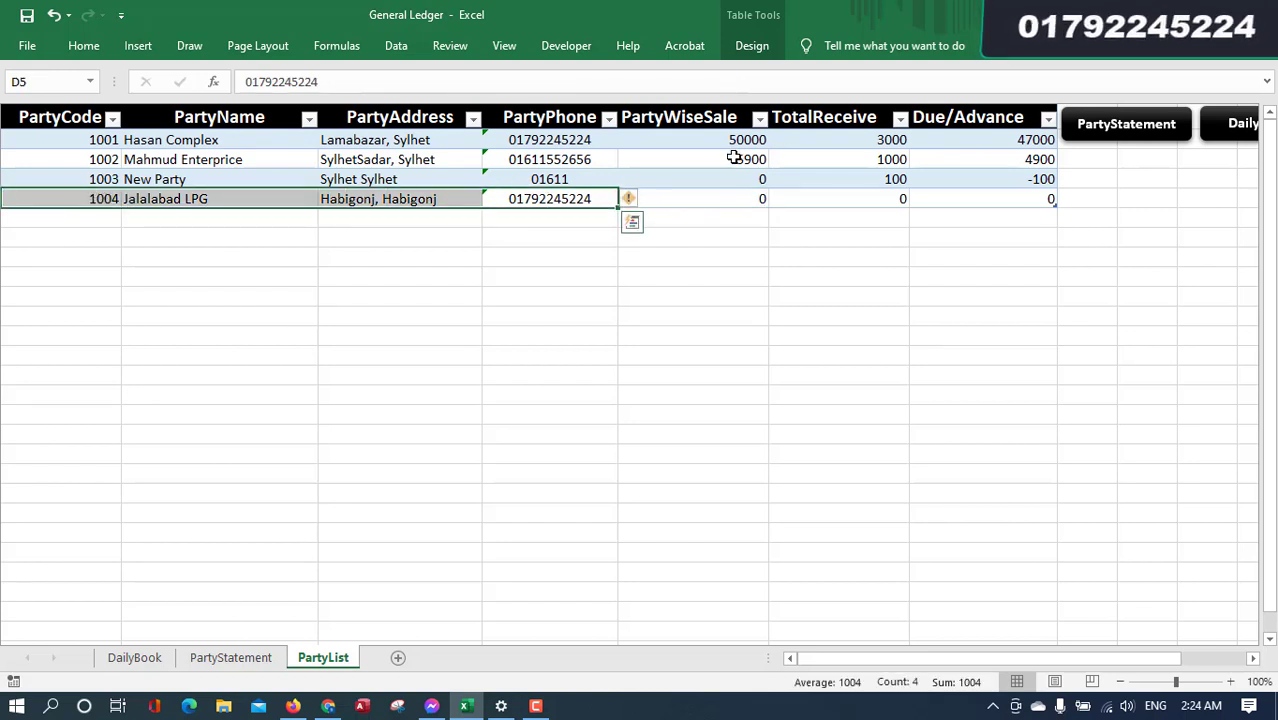
pyautogui.moveTo(731, 142); pyautogui.dragTo(944, 198)
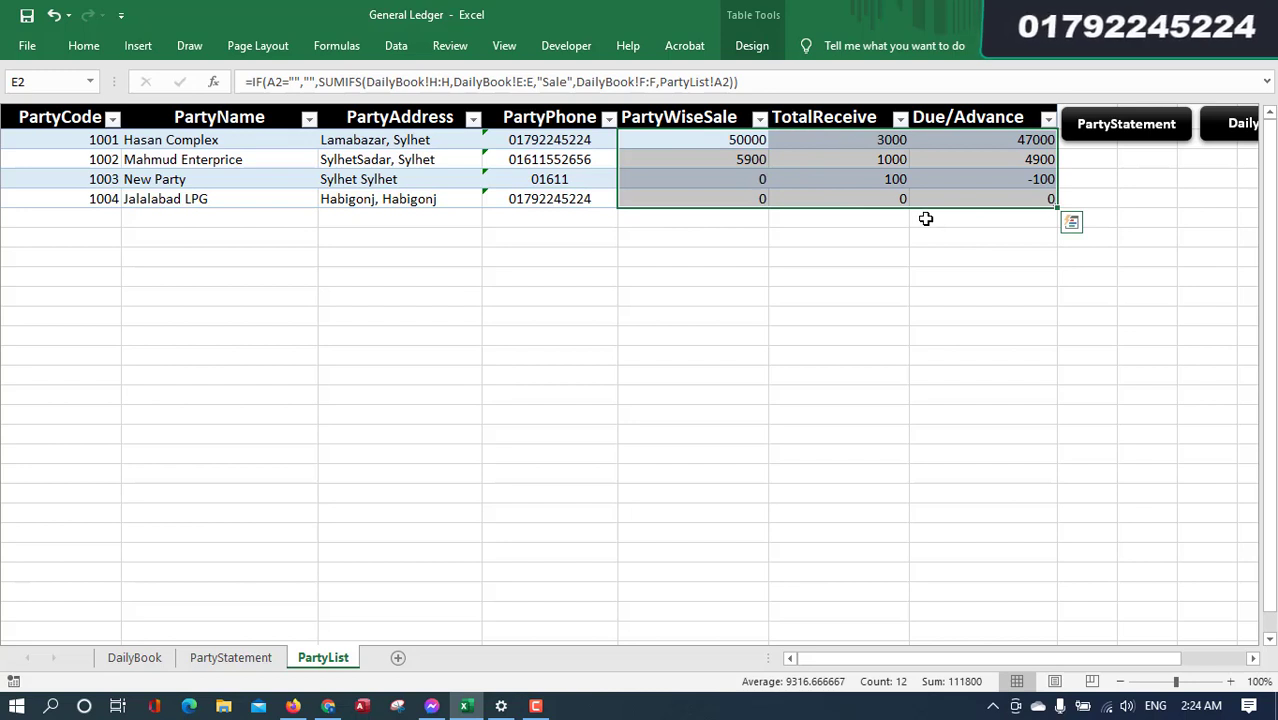
pyautogui.moveTo(988, 141); pyautogui.dragTo(995, 194)
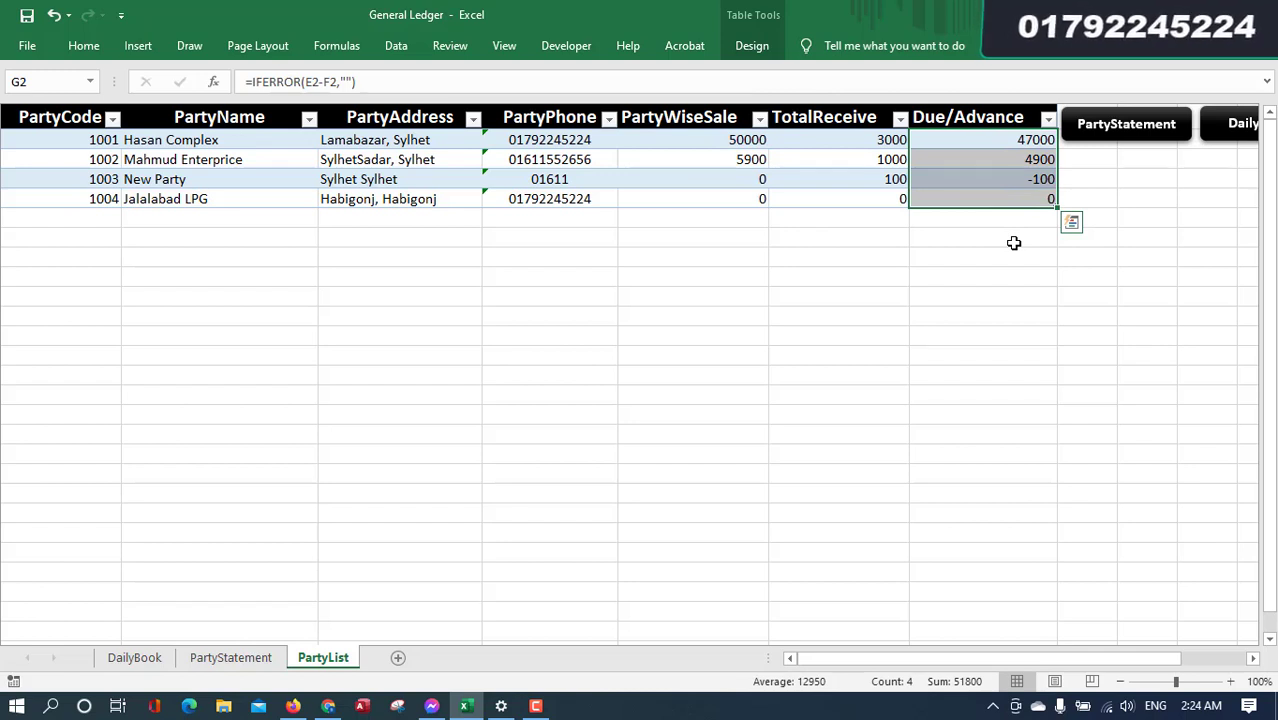
# - Clear the mistaken 10005 code entered below party 1004 and reselect party 1004's row
pyautogui.click(91, 220)
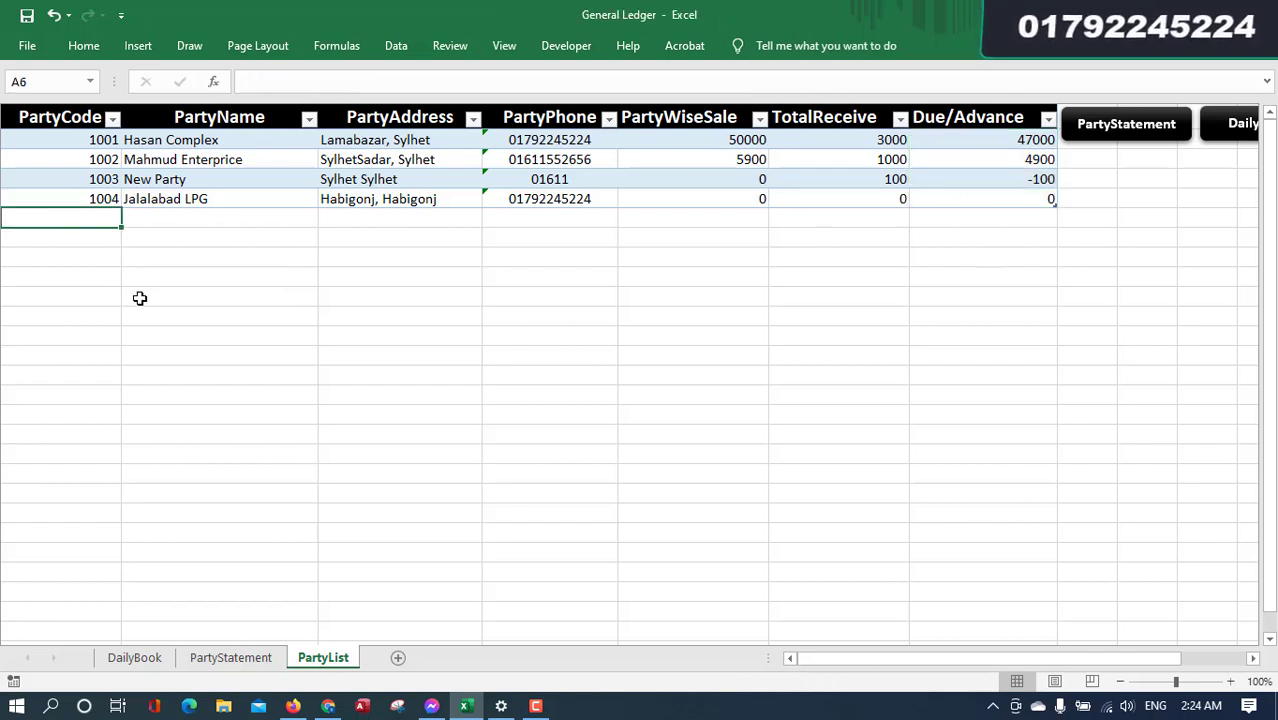
pyautogui.write('10005')
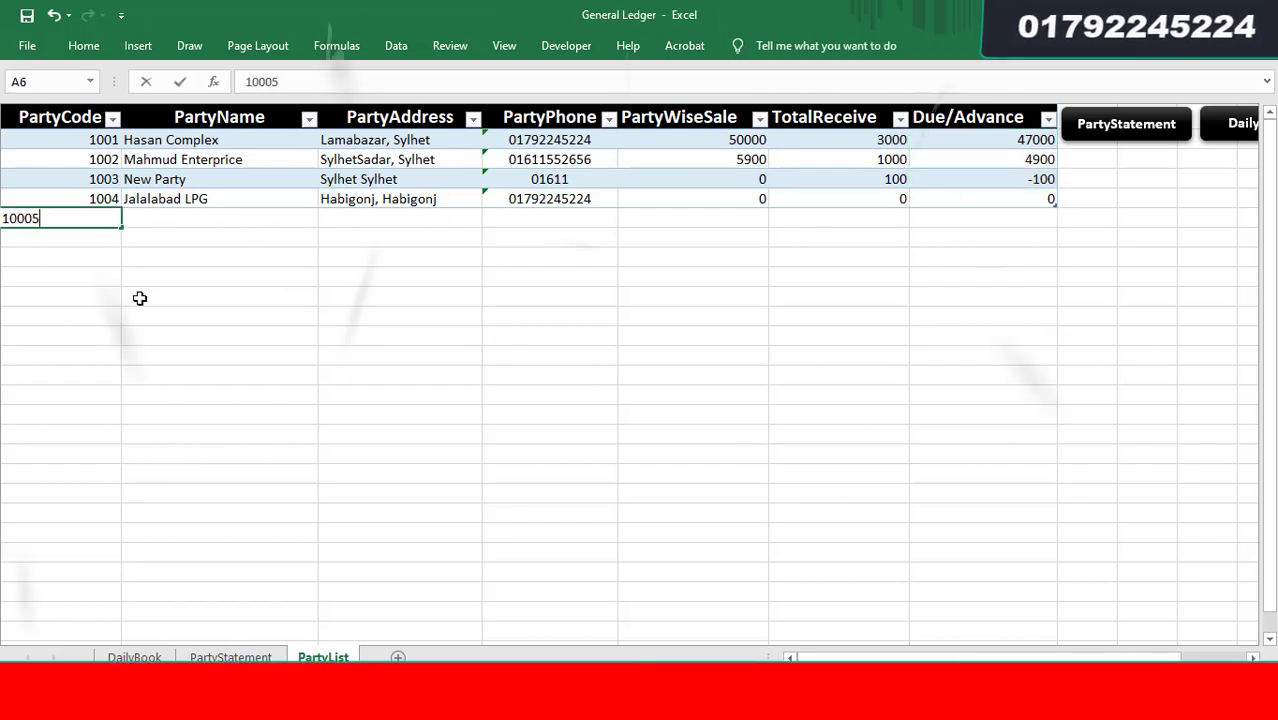
pyautogui.press('Tab')
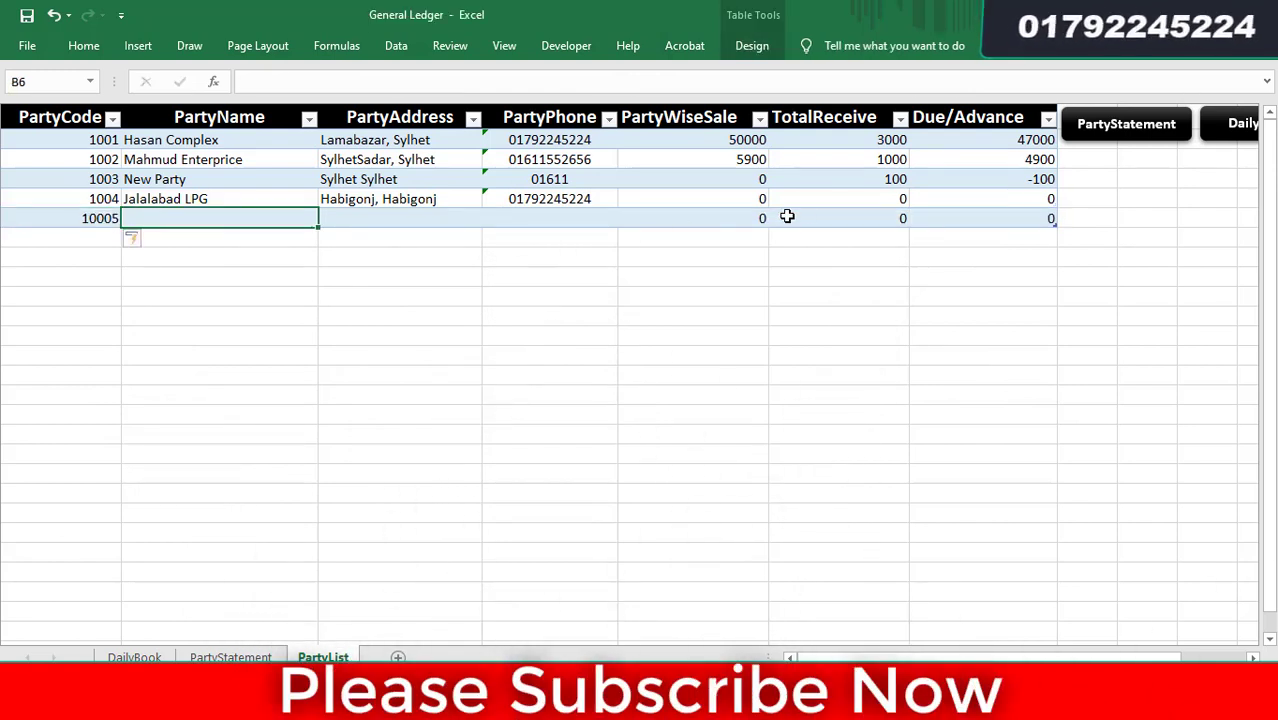
pyautogui.click(80, 218)
pyautogui.press('Delete')
pyautogui.click(1087, 315)
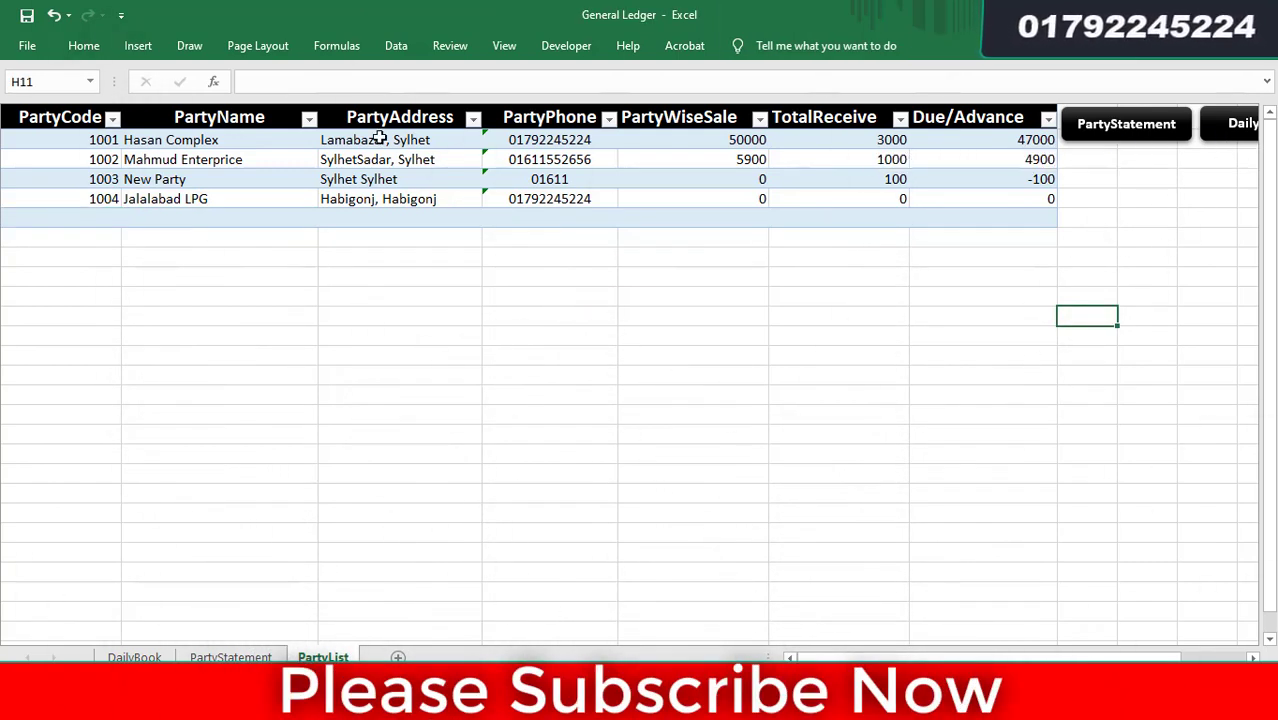
pyautogui.moveTo(77, 200); pyautogui.dragTo(530, 199)
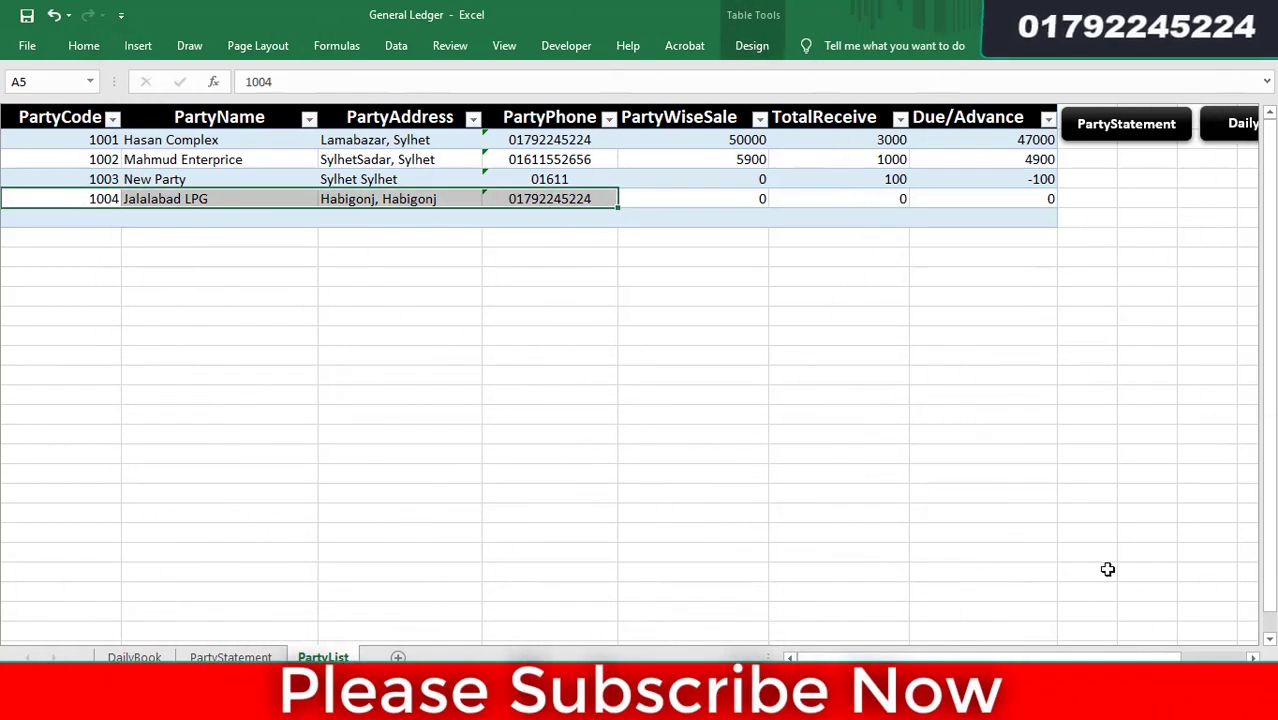
pyautogui.moveTo(1121, 657); pyautogui.dragTo(1136, 657)
# - On DailyBook, start entry row 18 with today's date, 01-04-21
pyautogui.click(1243, 124)
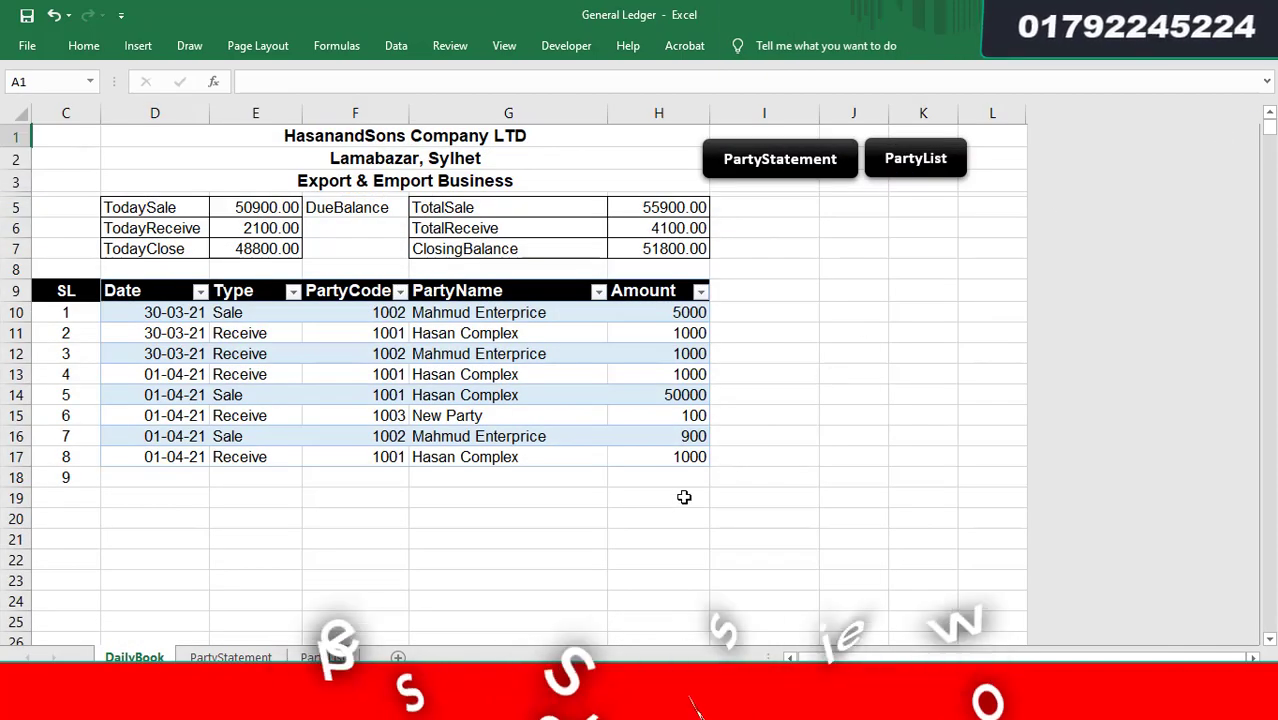
pyautogui.moveTo(170, 318); pyautogui.dragTo(622, 473)
pyautogui.click(736, 540)
pyautogui.scroll(-2, 722, 533)
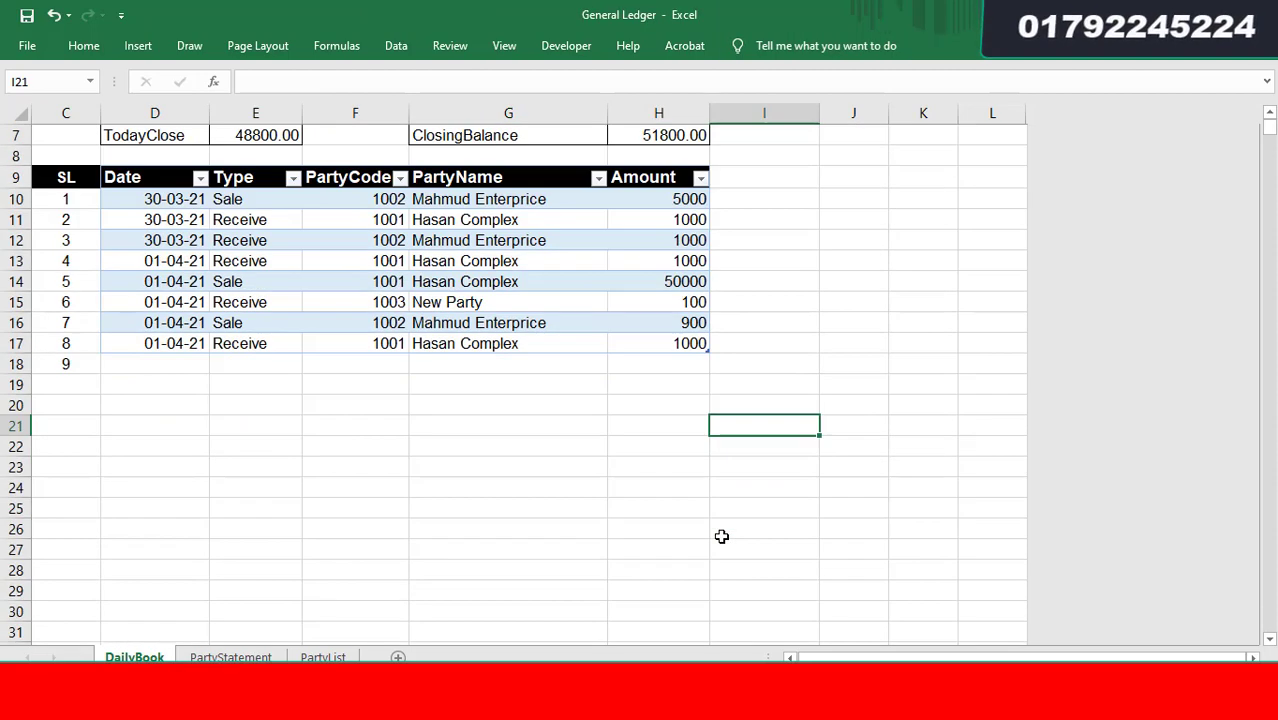
pyautogui.scroll(2, 502, 514)
pyautogui.click(176, 477)
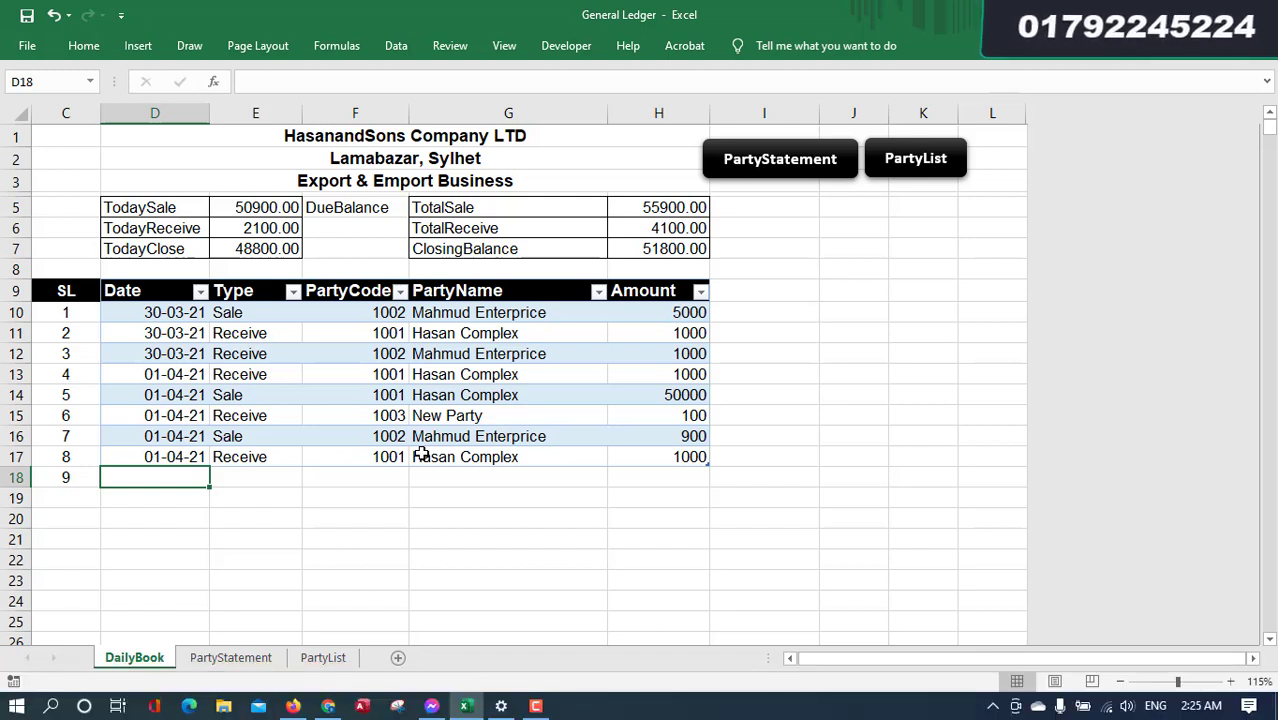
pyautogui.hotkey('ctrl', ';')
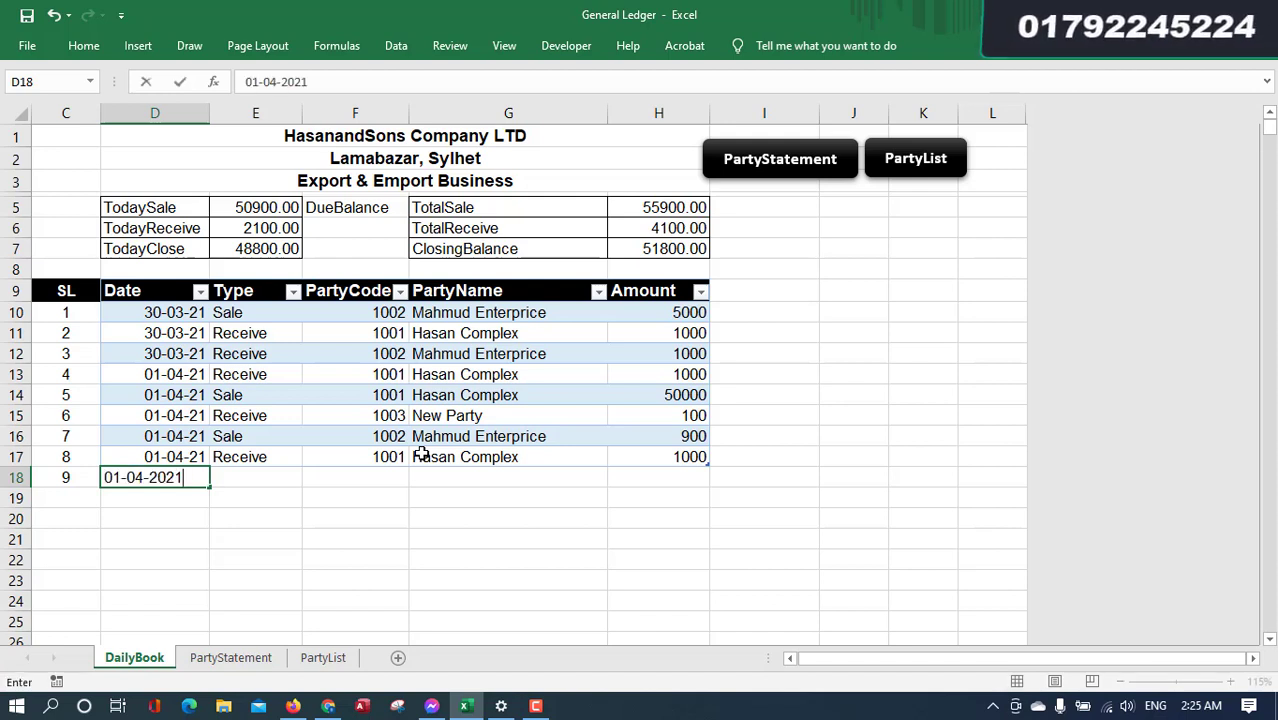
pyautogui.press('Tab')
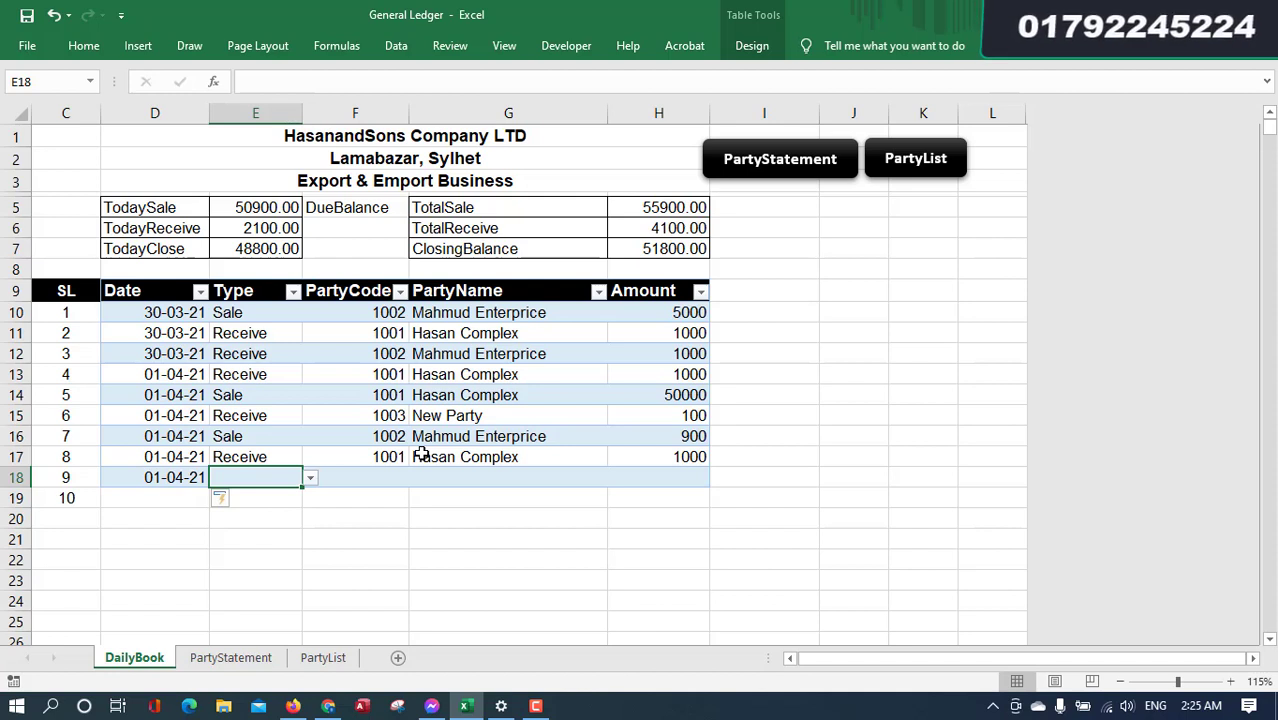
# - Set row 18 to a Sale for party 1004 (Jalalabad LPG) of 10000
pyautogui.click(311, 479)
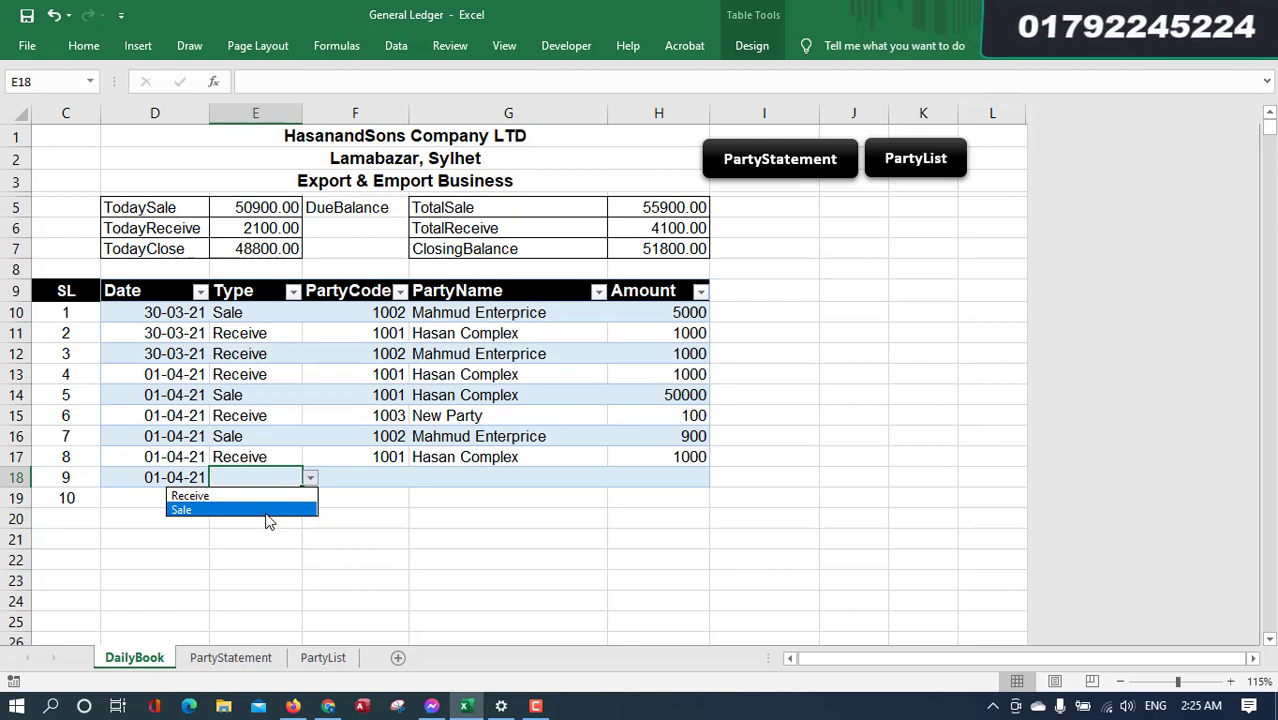
pyautogui.click(268, 511)
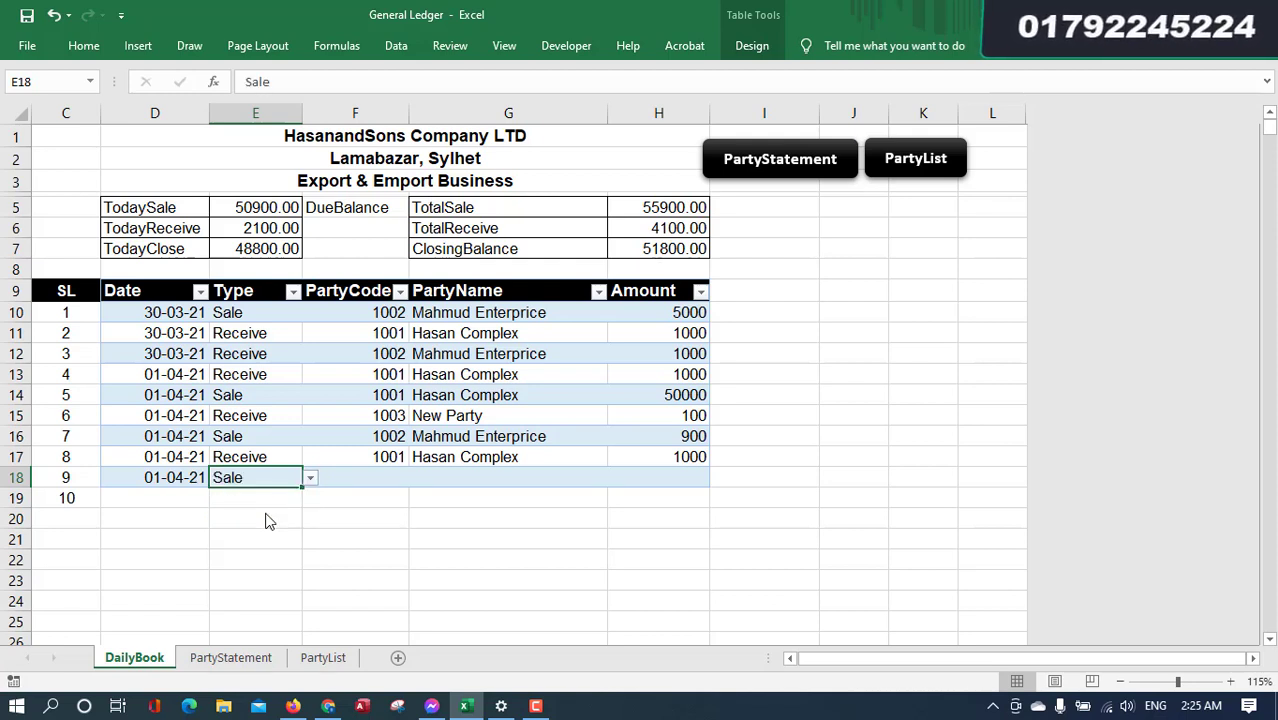
pyautogui.press('Tab')
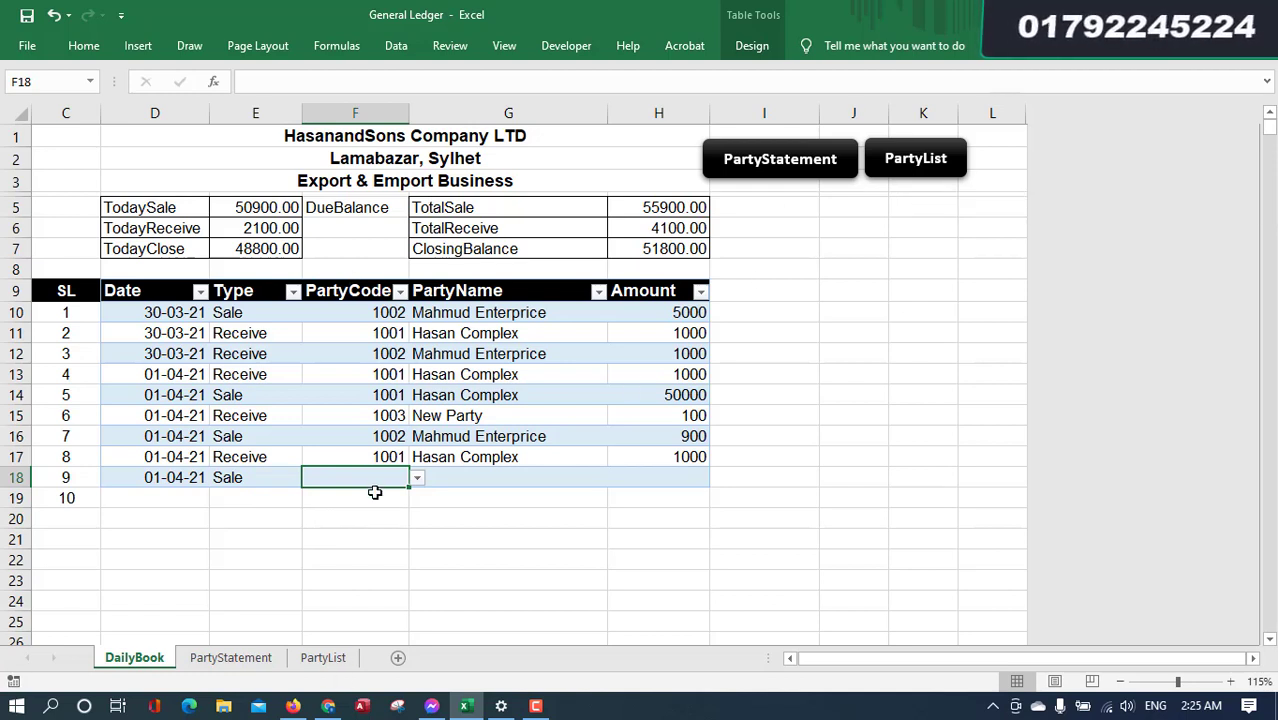
pyautogui.click(417, 478)
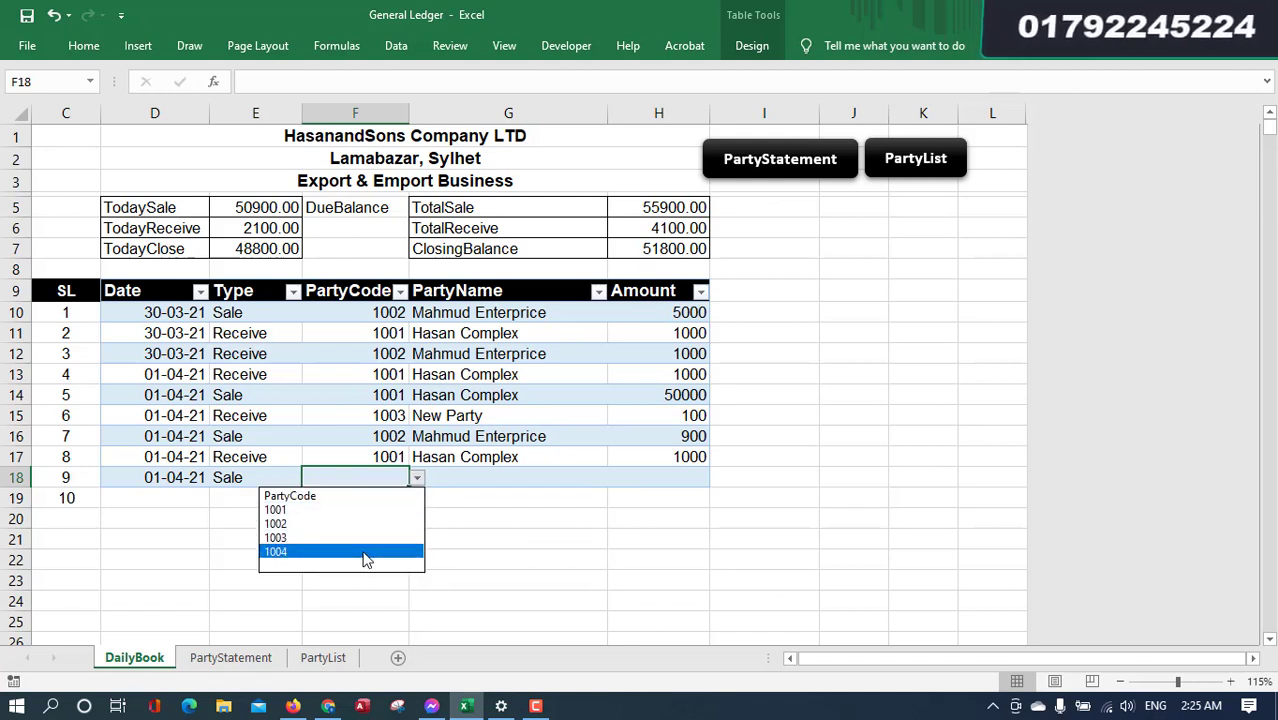
pyautogui.click(366, 553)
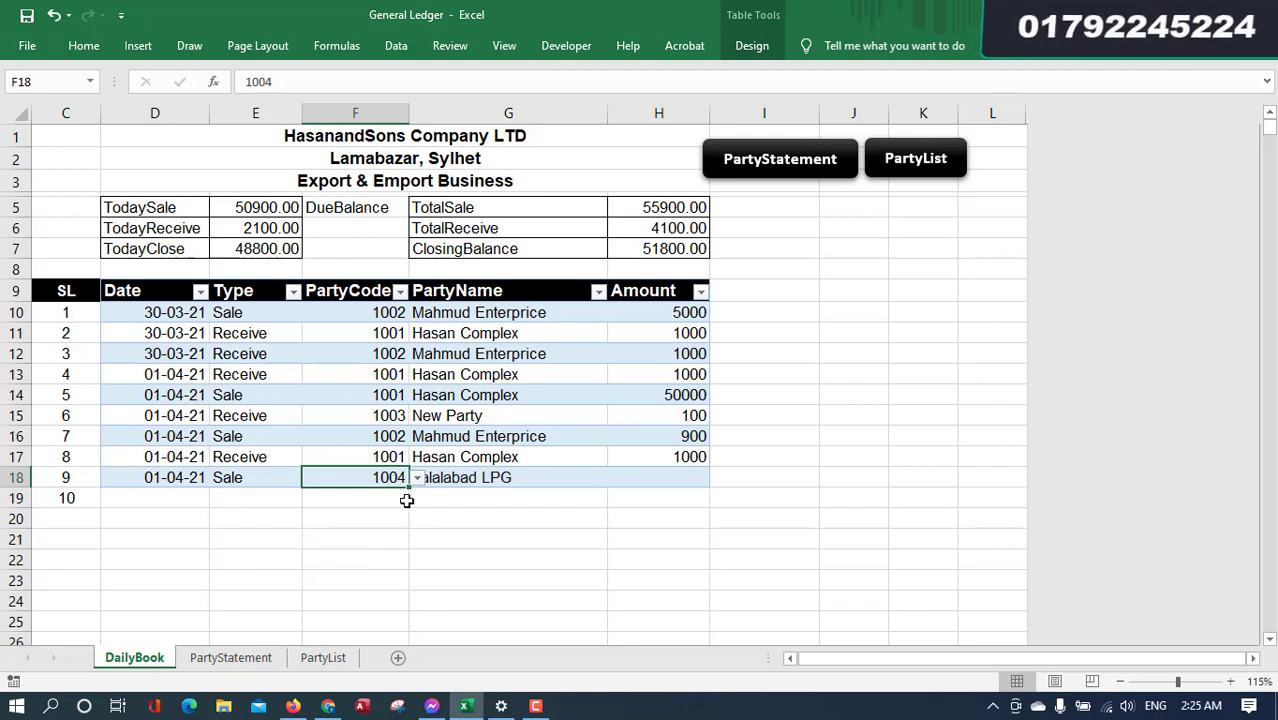
pyautogui.click(525, 475)
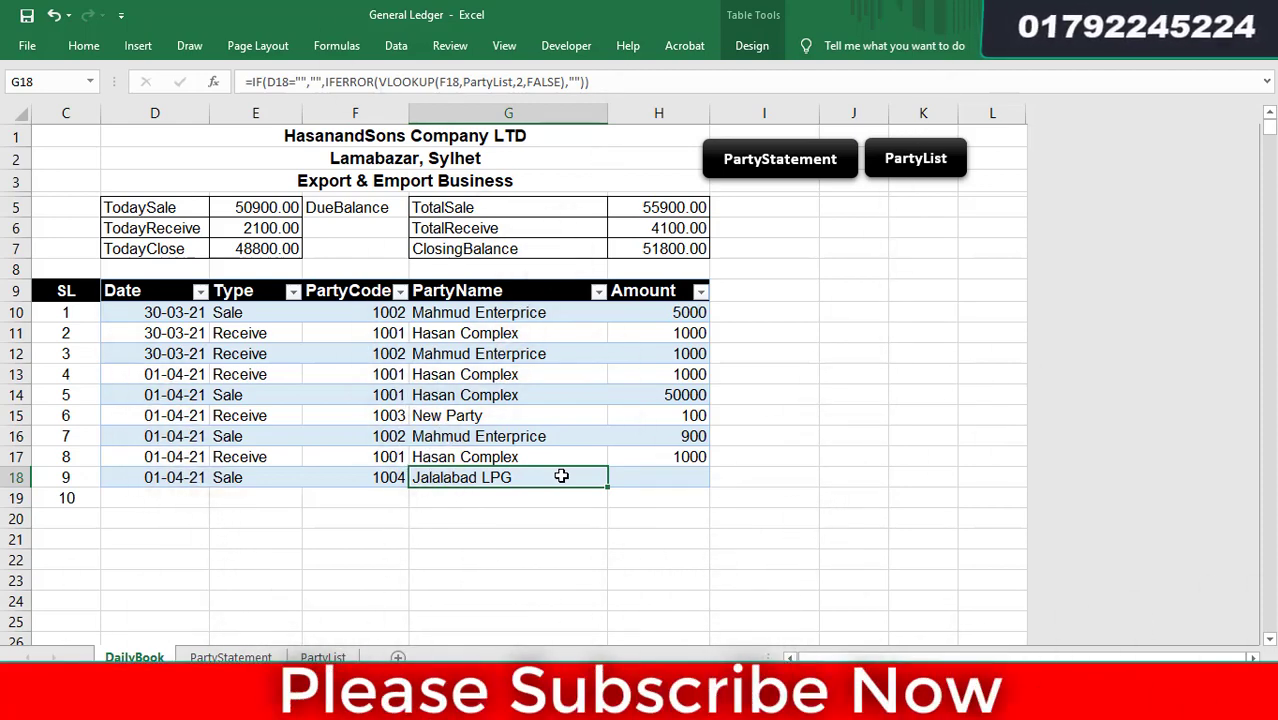
pyautogui.press('Tab')
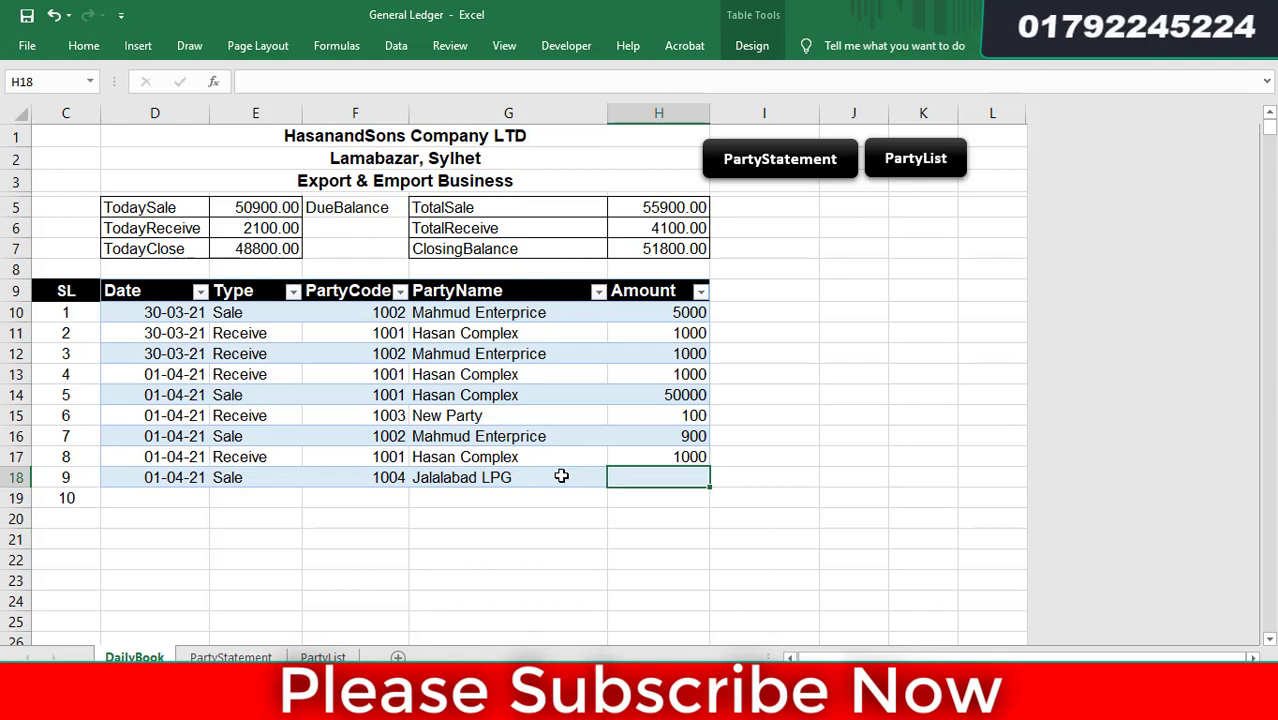
pyautogui.write('10000')
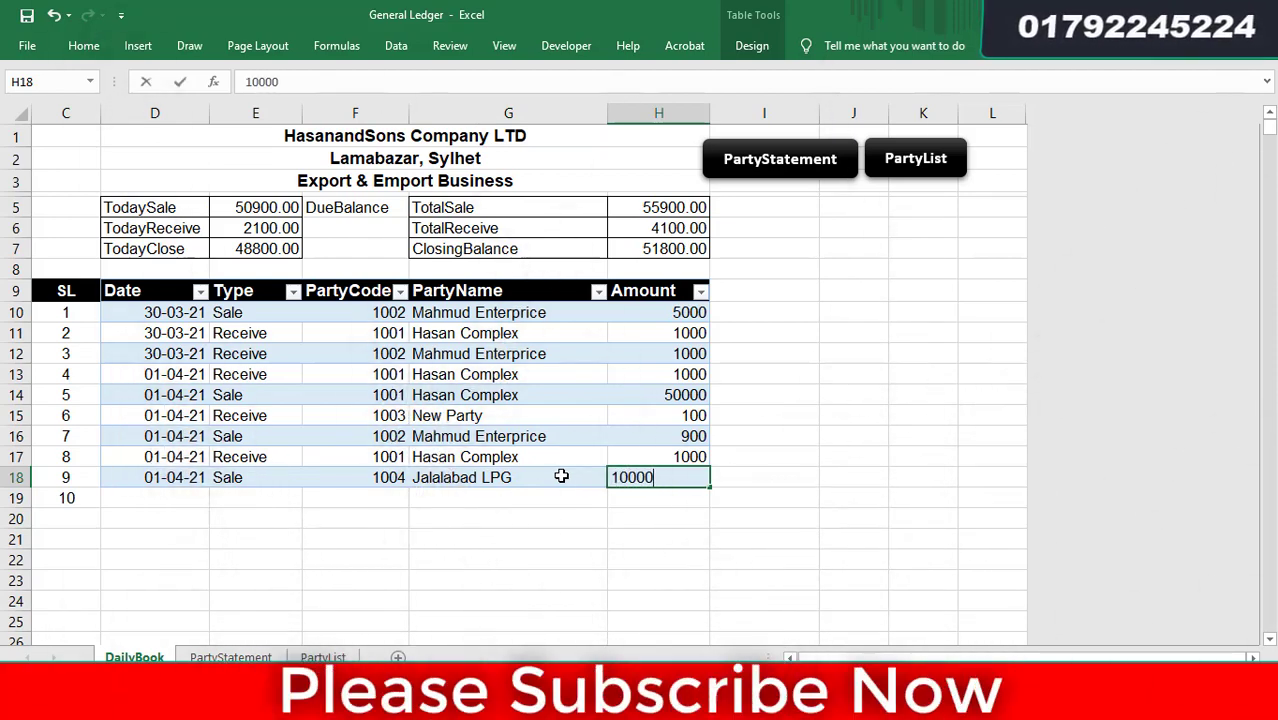
pyautogui.press('Return')
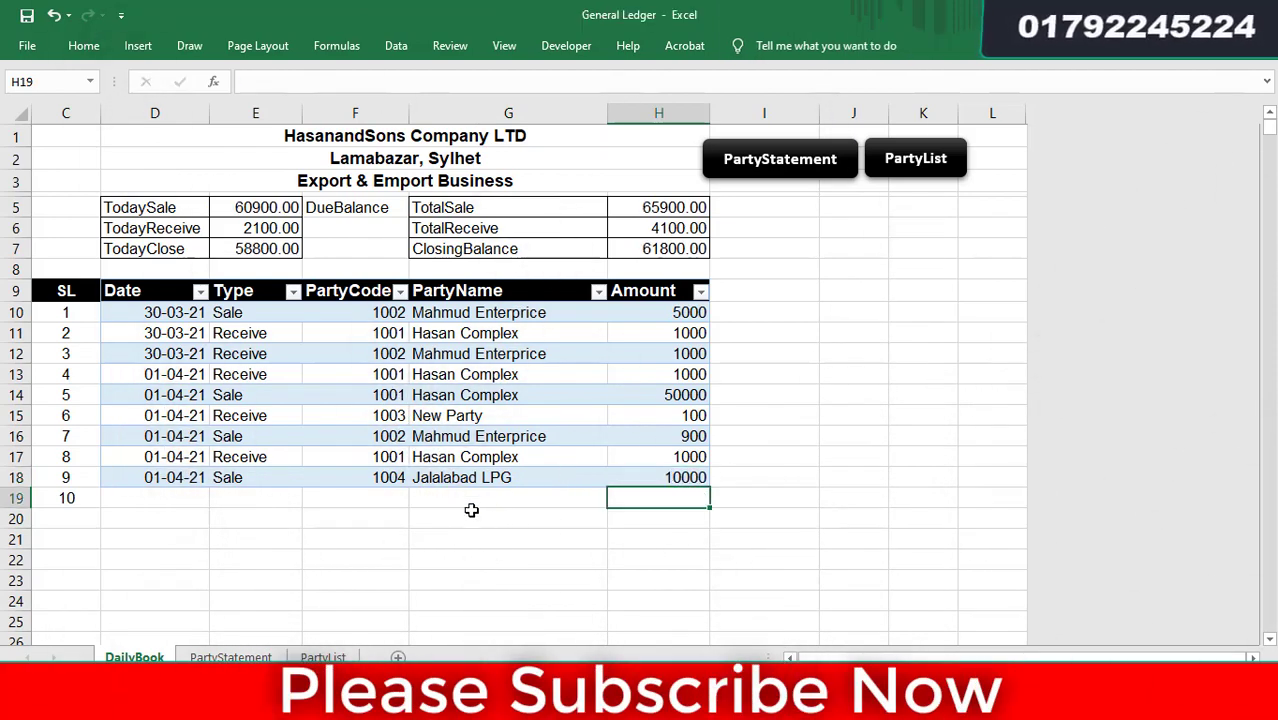
# - In row 19, enter date 01-04-21 and transaction type Receive
pyautogui.click(168, 498)
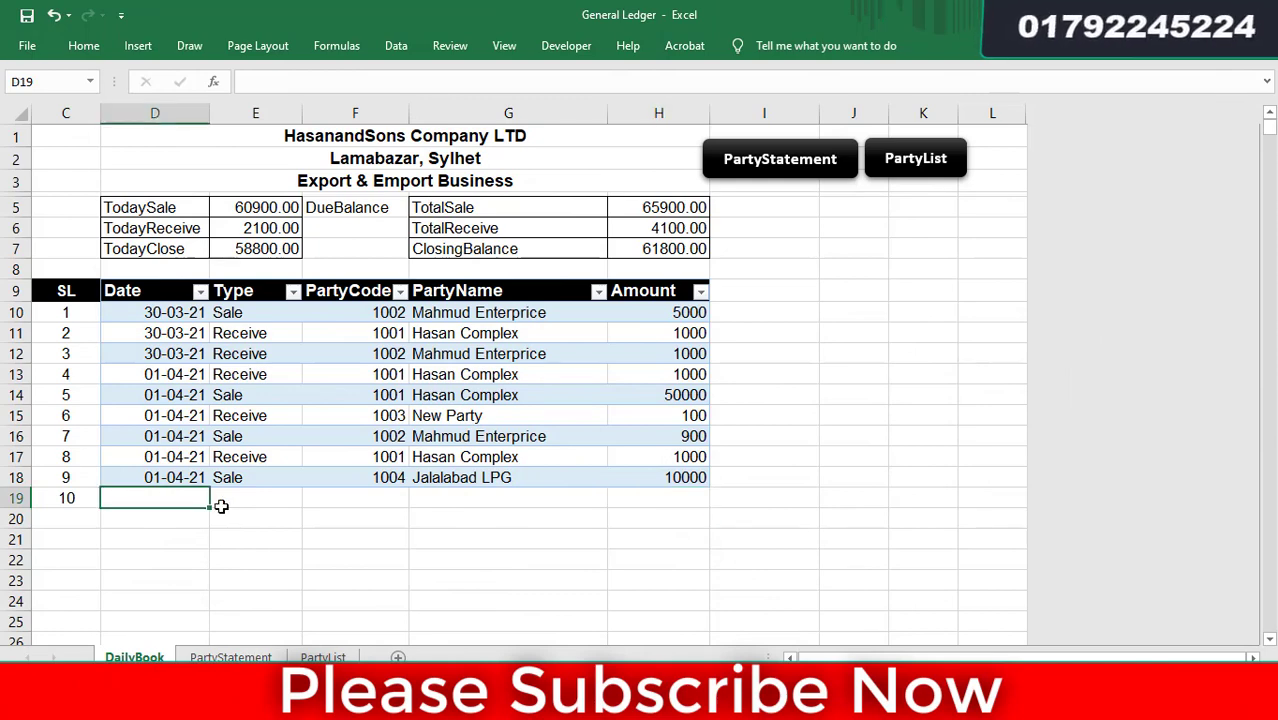
pyautogui.hotkey('ctrl', ';')
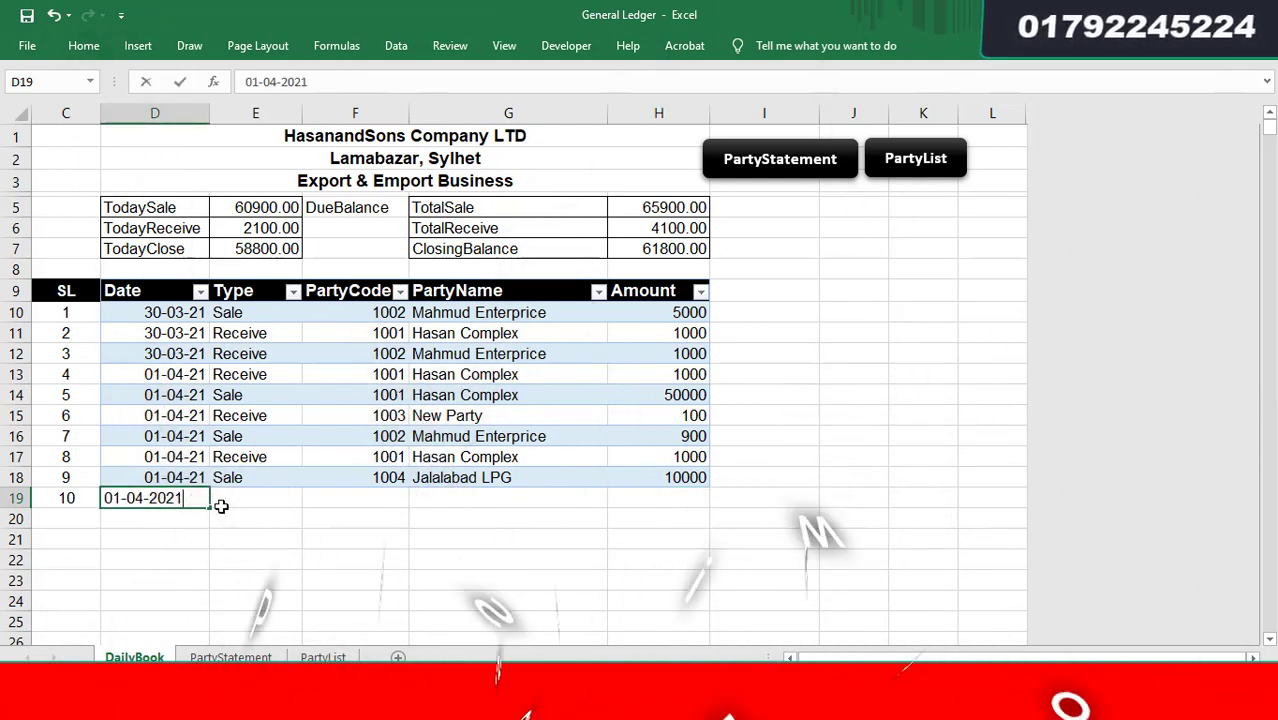
pyautogui.press('Tab')
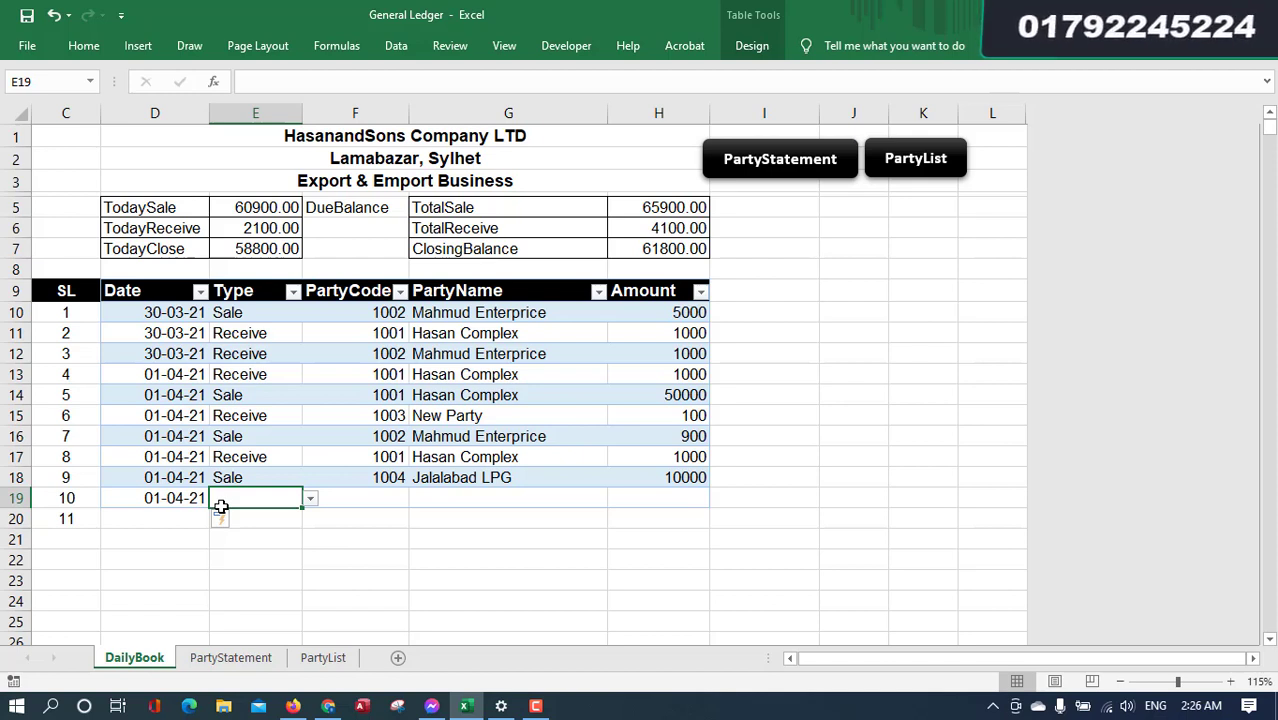
pyautogui.hotkey('alt', 'Down')
pyautogui.press('Return')
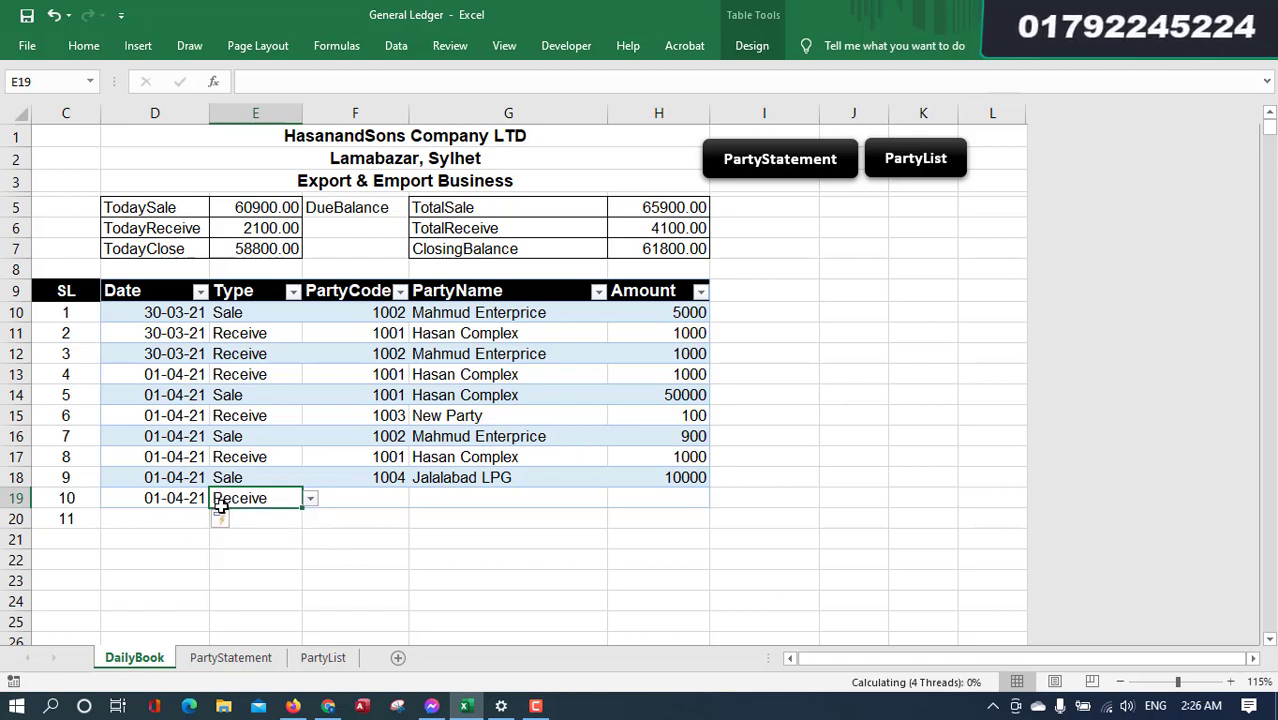
pyautogui.press('Tab')
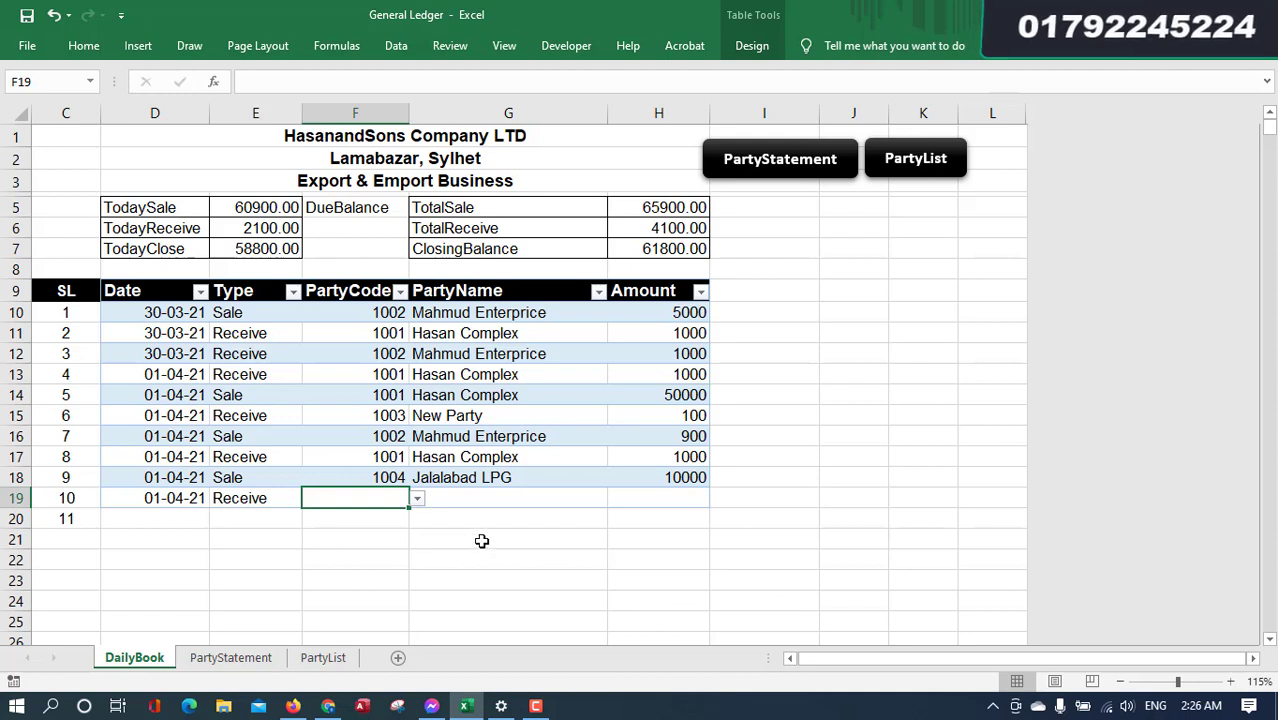
pyautogui.click(253, 502)
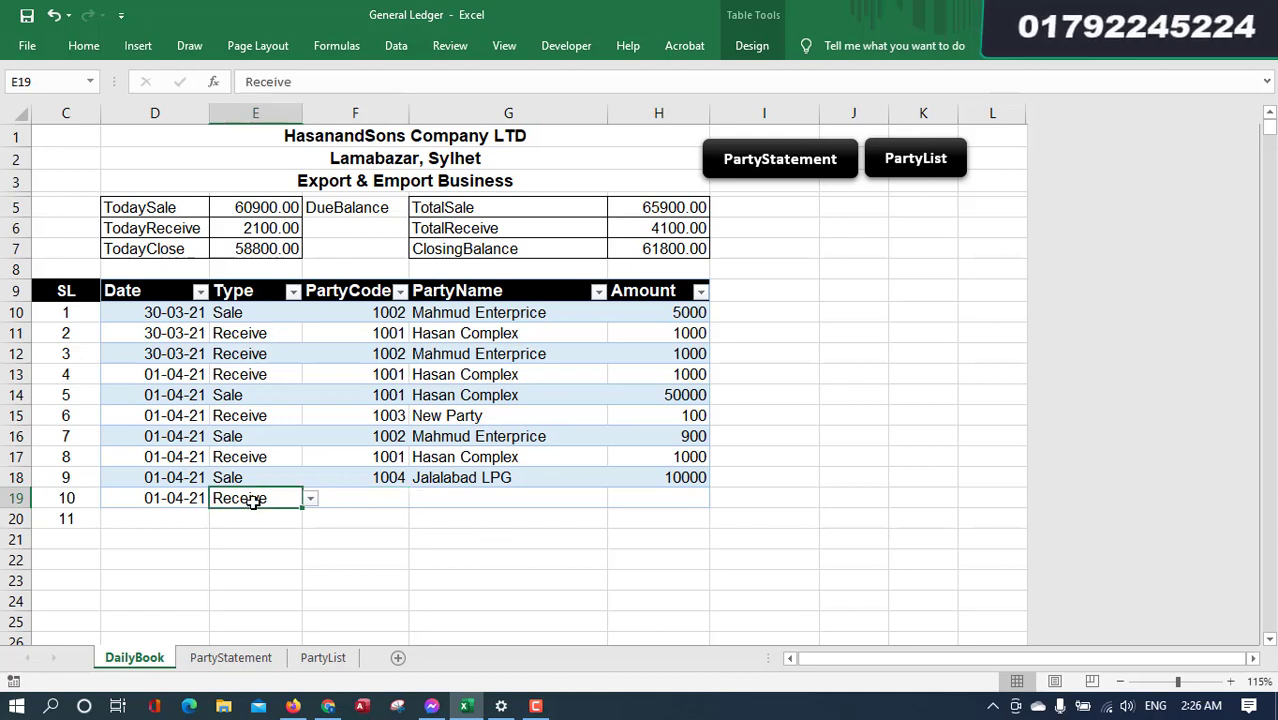
pyautogui.click(377, 498)
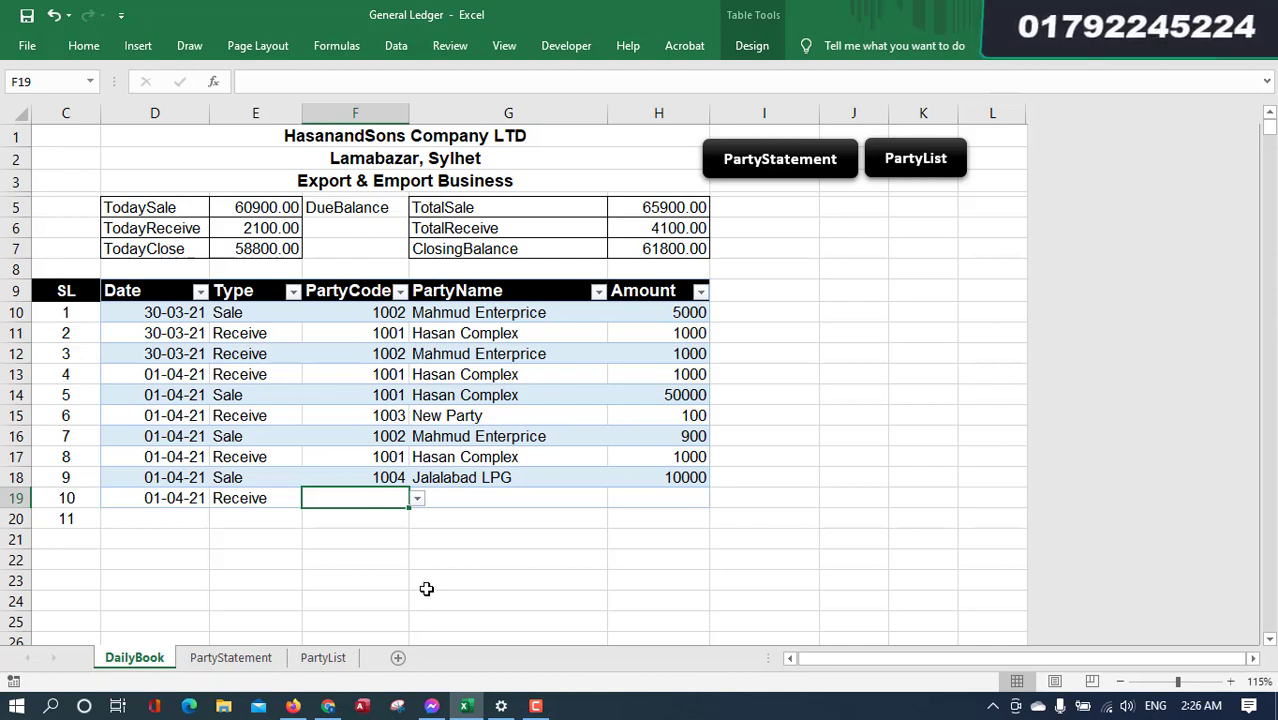
# - Enter party code 1004 and a receive amount of 8000
pyautogui.click(417, 502)
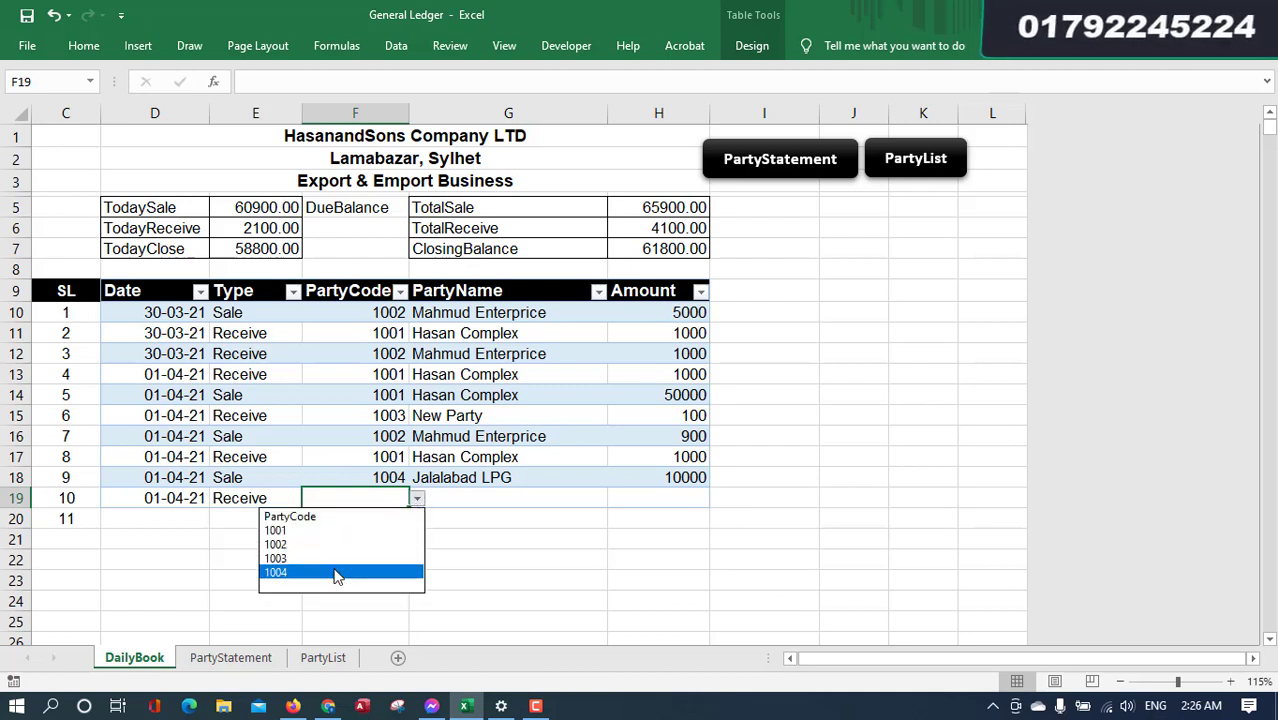
pyautogui.click(390, 495)
pyautogui.write('1004')
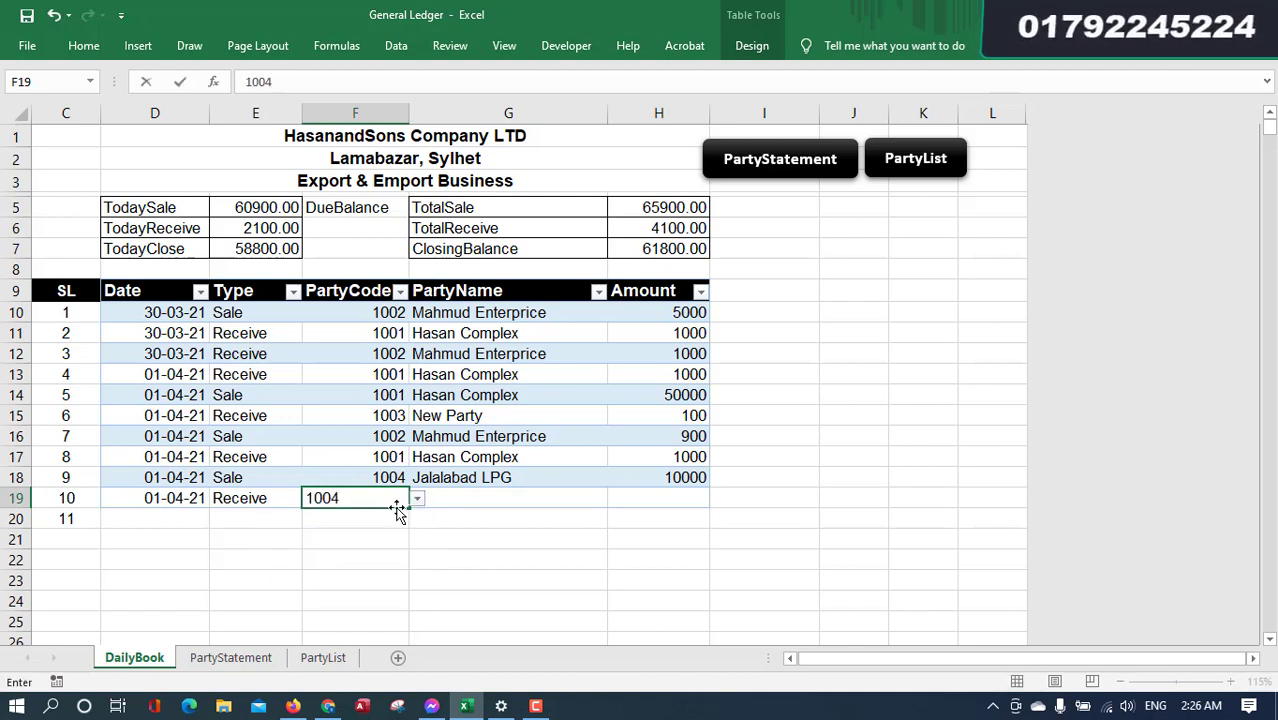
pyautogui.press('Tab')
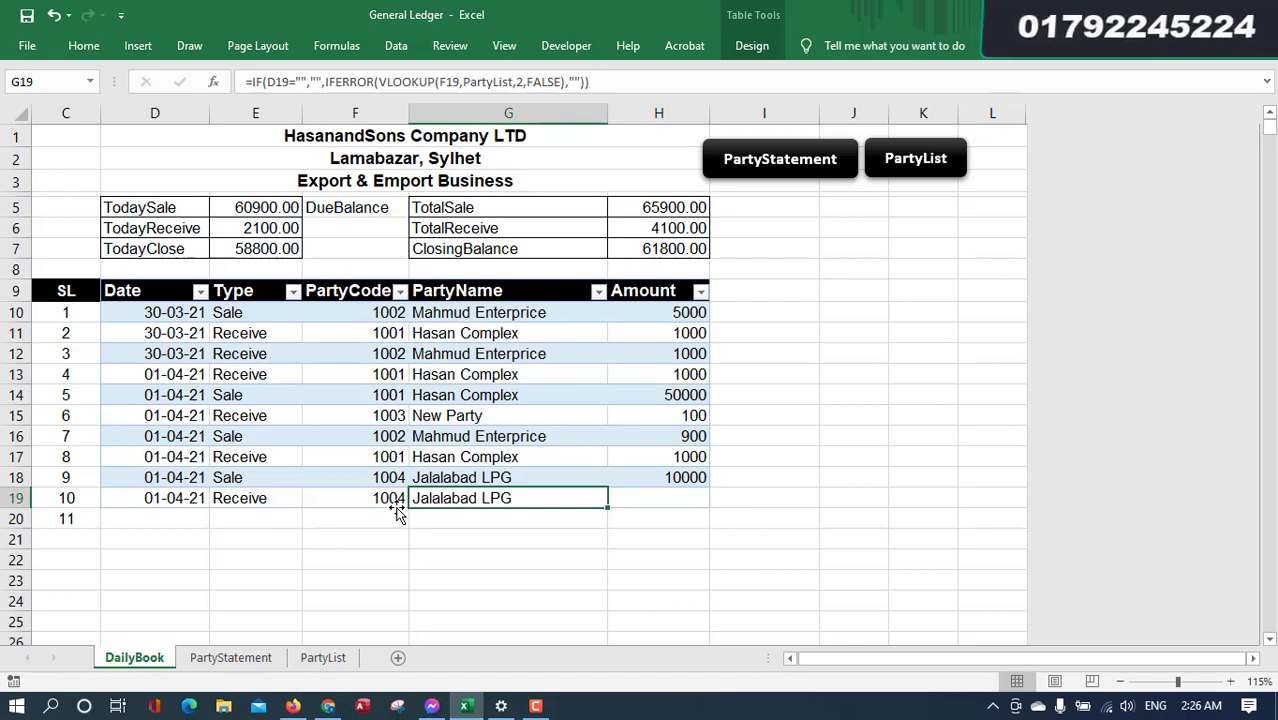
pyautogui.press('Tab')
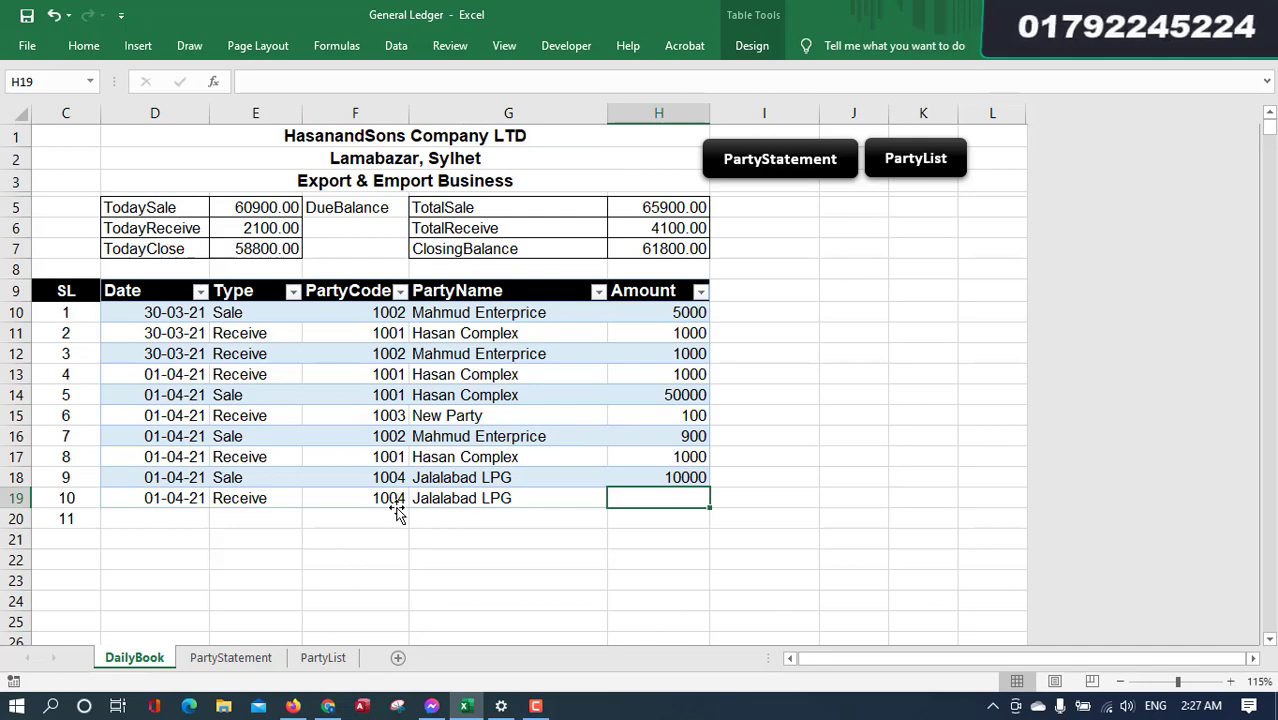
pyautogui.write('8000')
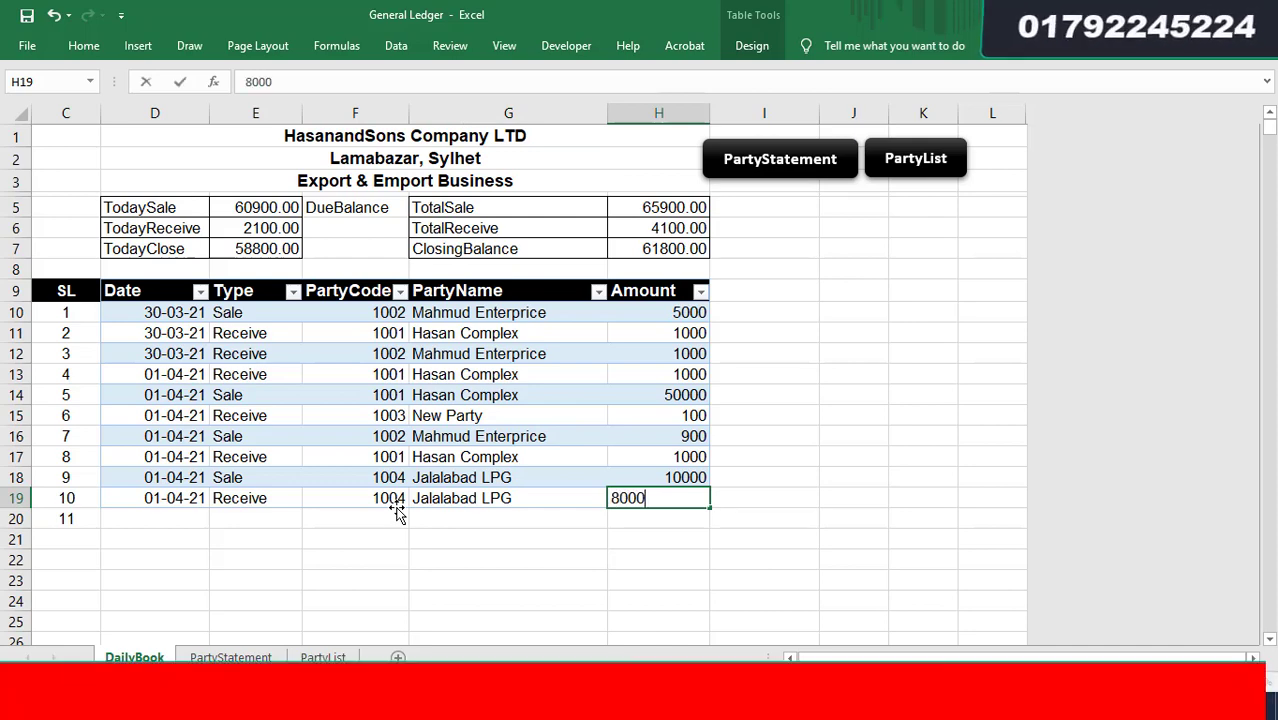
pyautogui.click(398, 512)
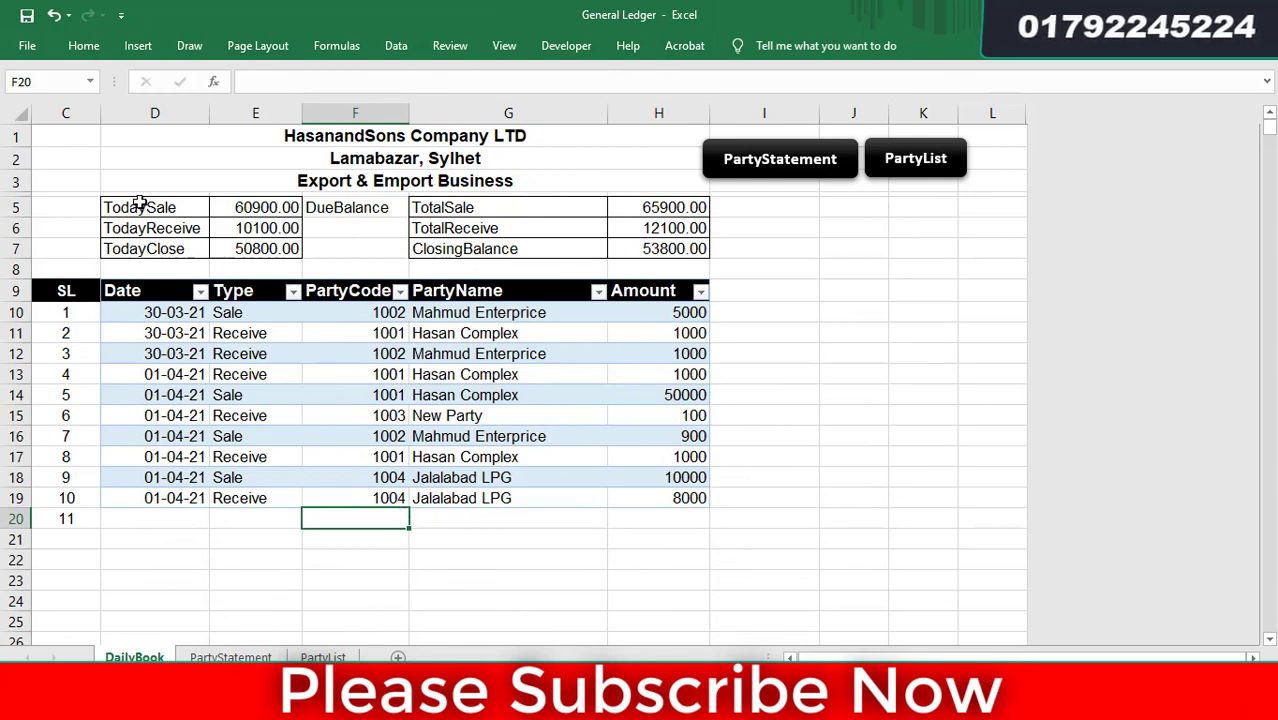
pyautogui.moveTo(137, 205); pyautogui.dragTo(250, 250)
pyautogui.moveTo(485, 208); pyautogui.dragTo(648, 247)
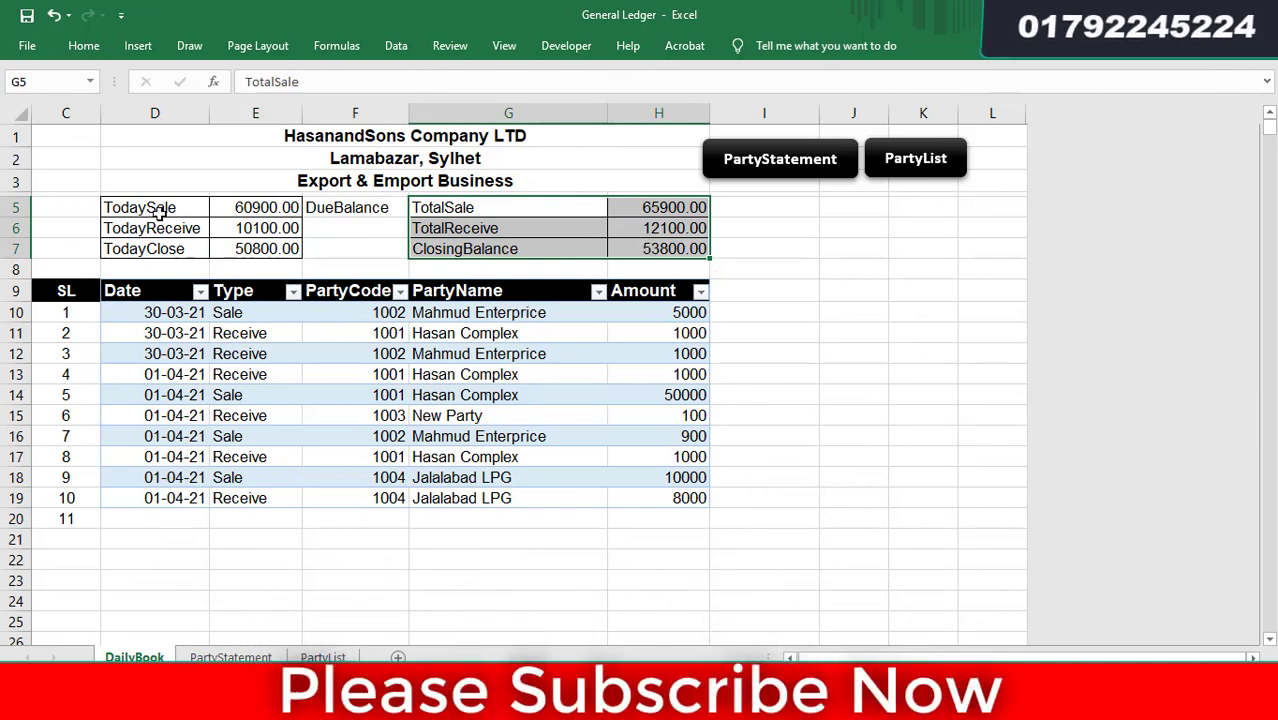
pyautogui.moveTo(160, 207); pyautogui.dragTo(234, 248)
pyautogui.moveTo(133, 250); pyautogui.dragTo(245, 250)
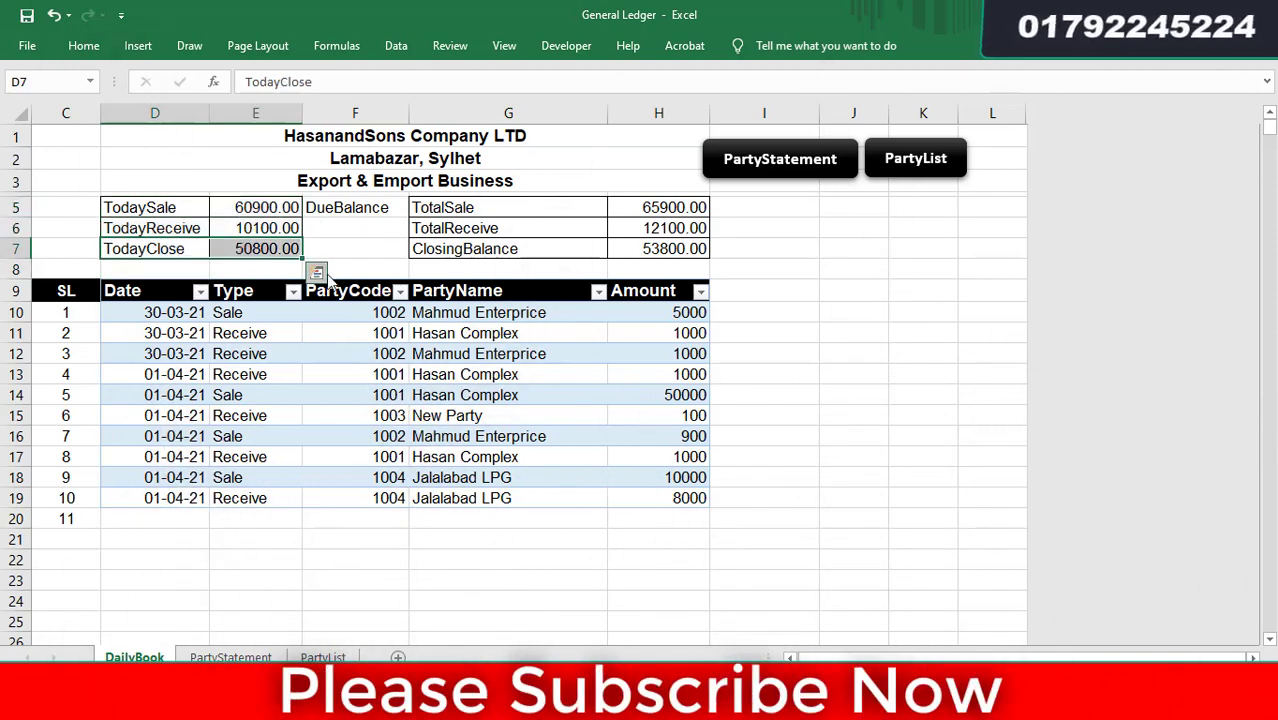
pyautogui.click(265, 250)
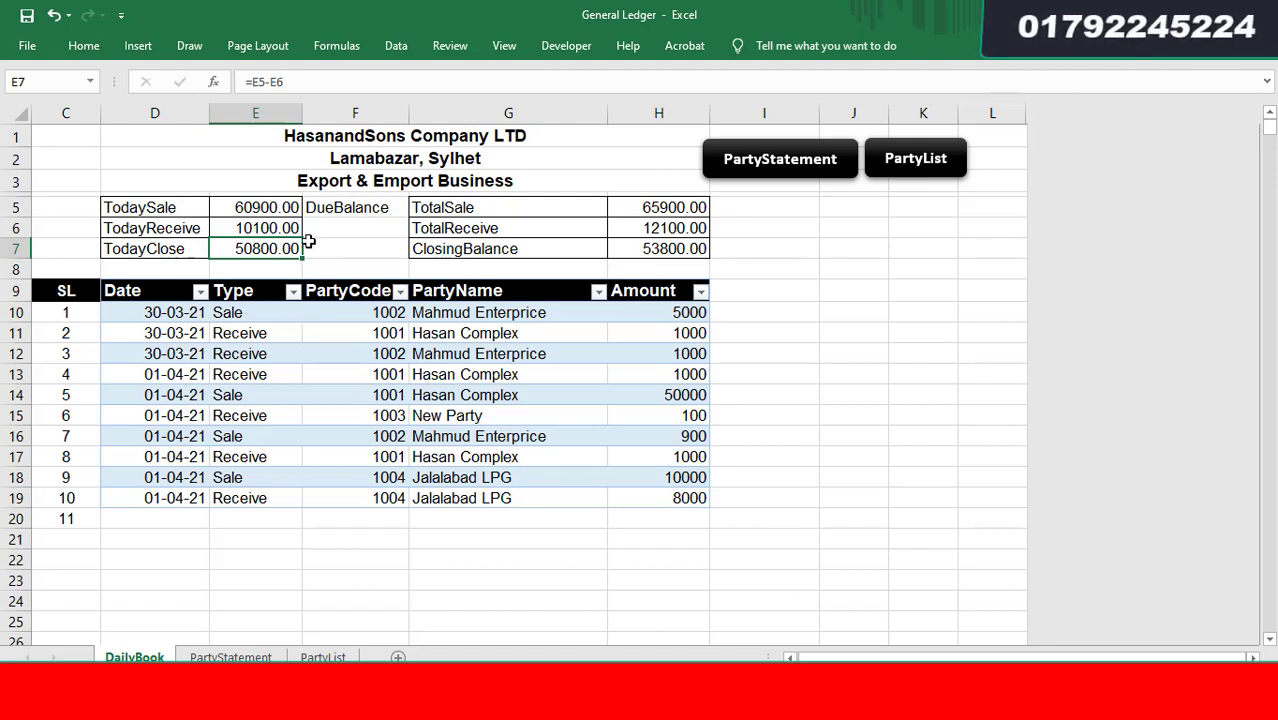
pyautogui.click(674, 243)
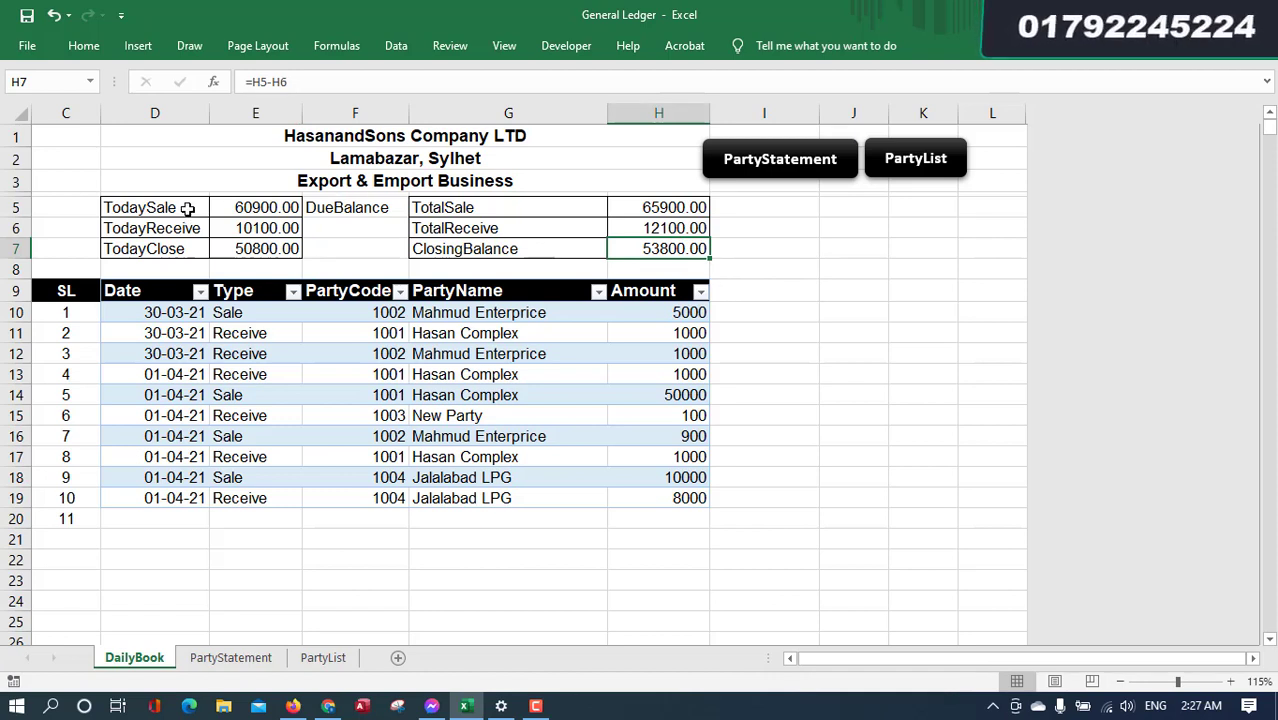
pyautogui.moveTo(188, 210); pyautogui.dragTo(242, 243)
pyautogui.moveTo(505, 207); pyautogui.dragTo(648, 249)
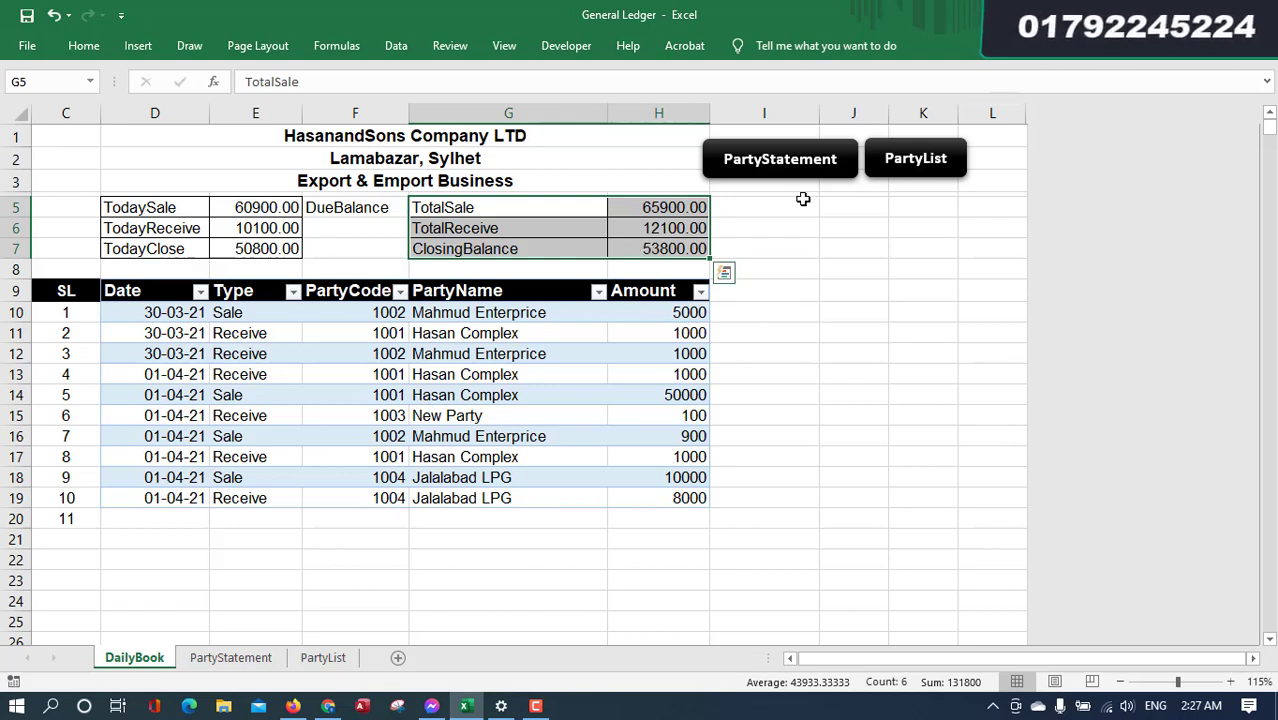
pyautogui.moveTo(165, 479); pyautogui.dragTo(642, 482)
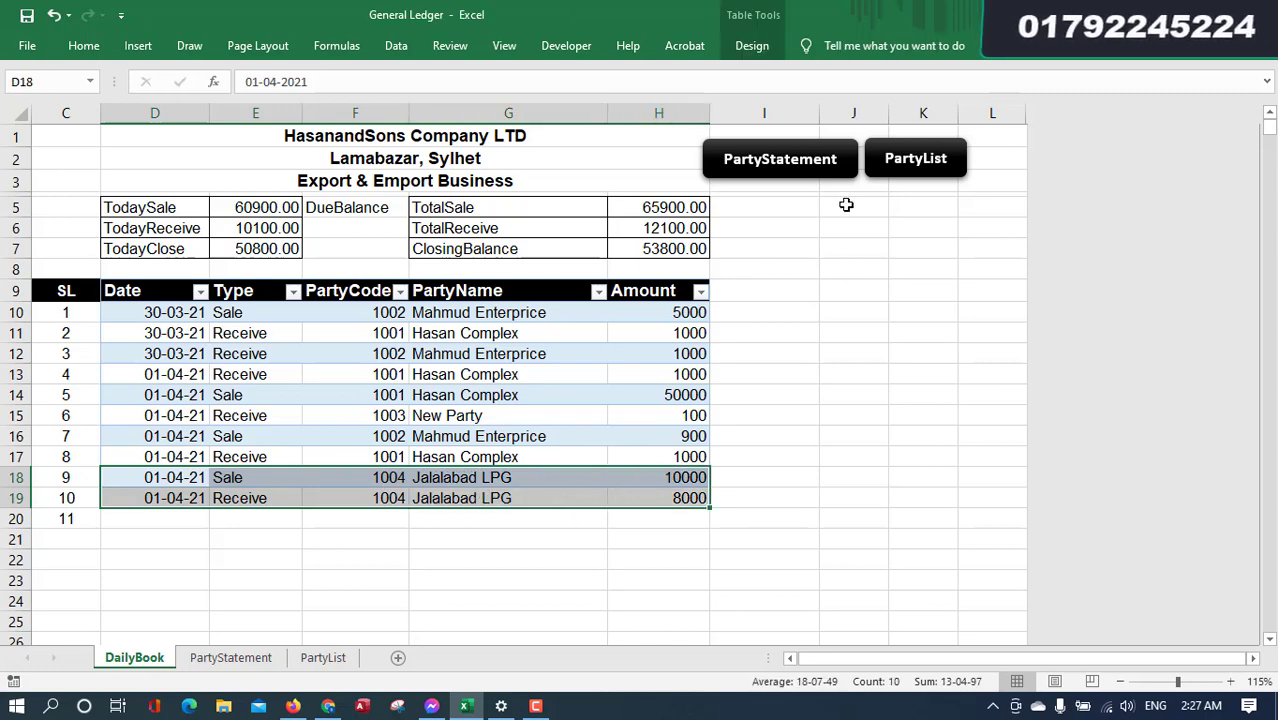
# - Choose party 1004 in PartyStatement's D5 to show Jalalabad LPG's transactions and totals
pyautogui.click(805, 166)
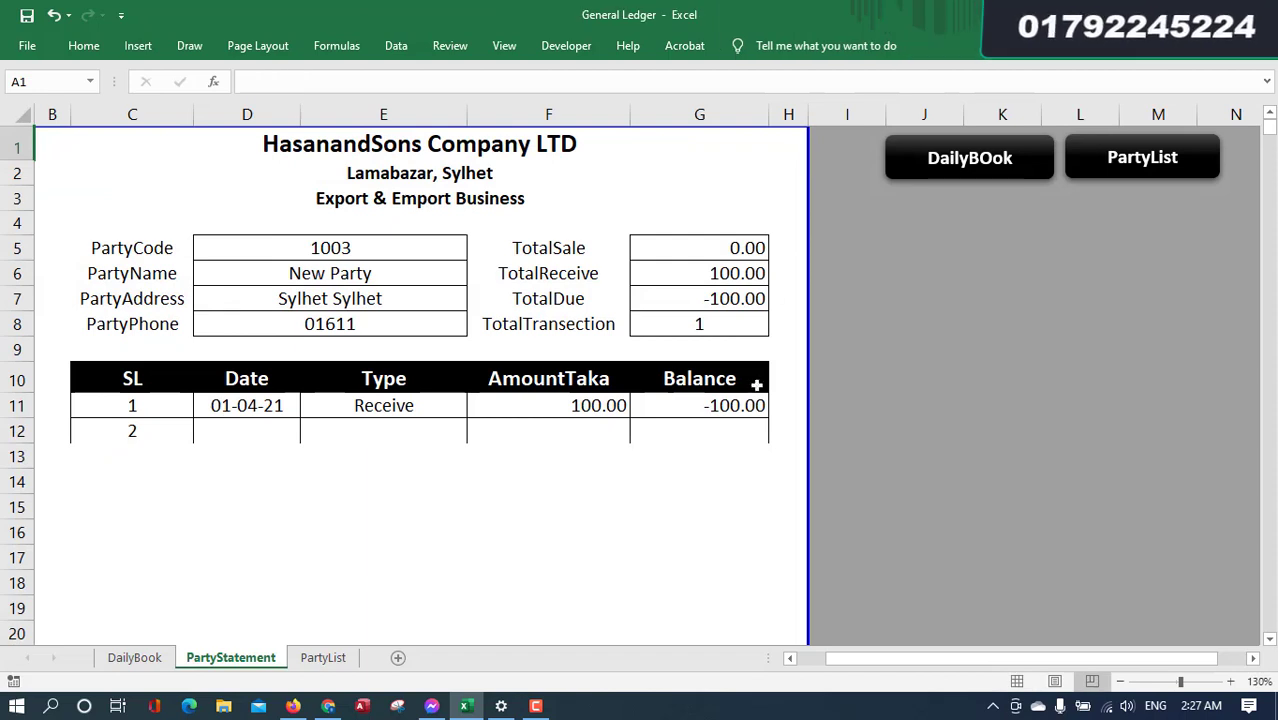
pyautogui.click(356, 250)
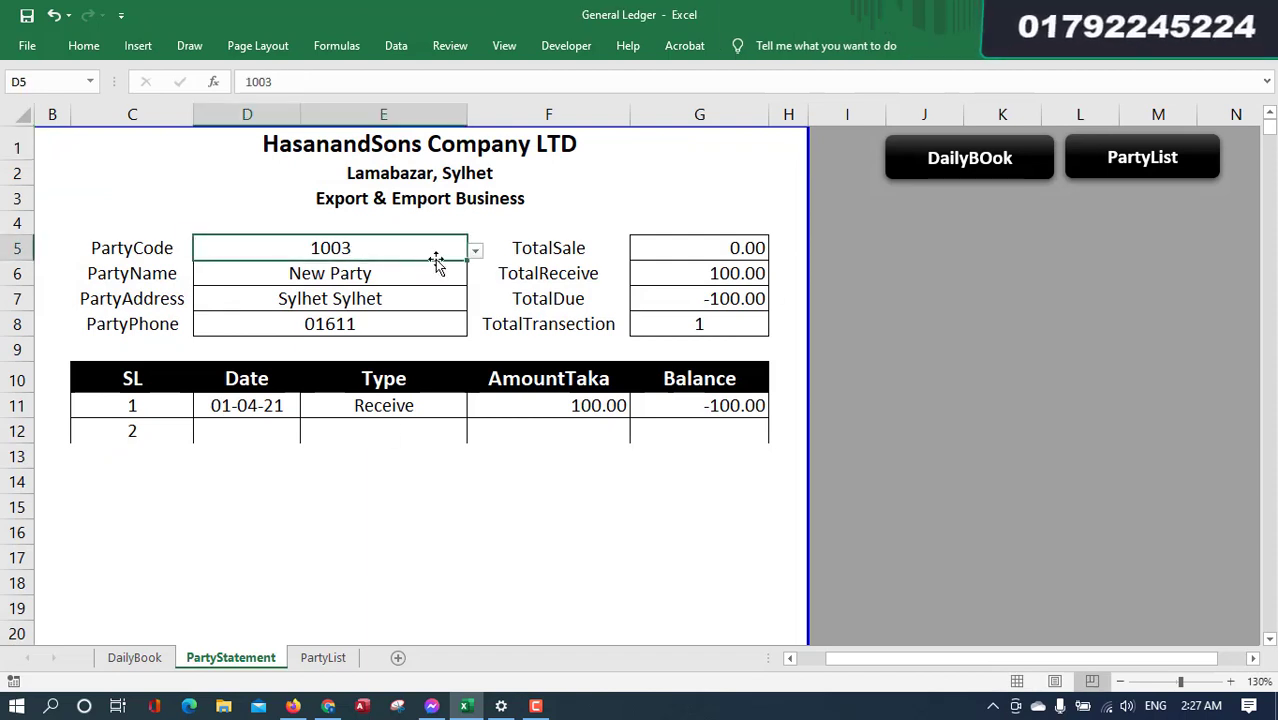
pyautogui.click(475, 252)
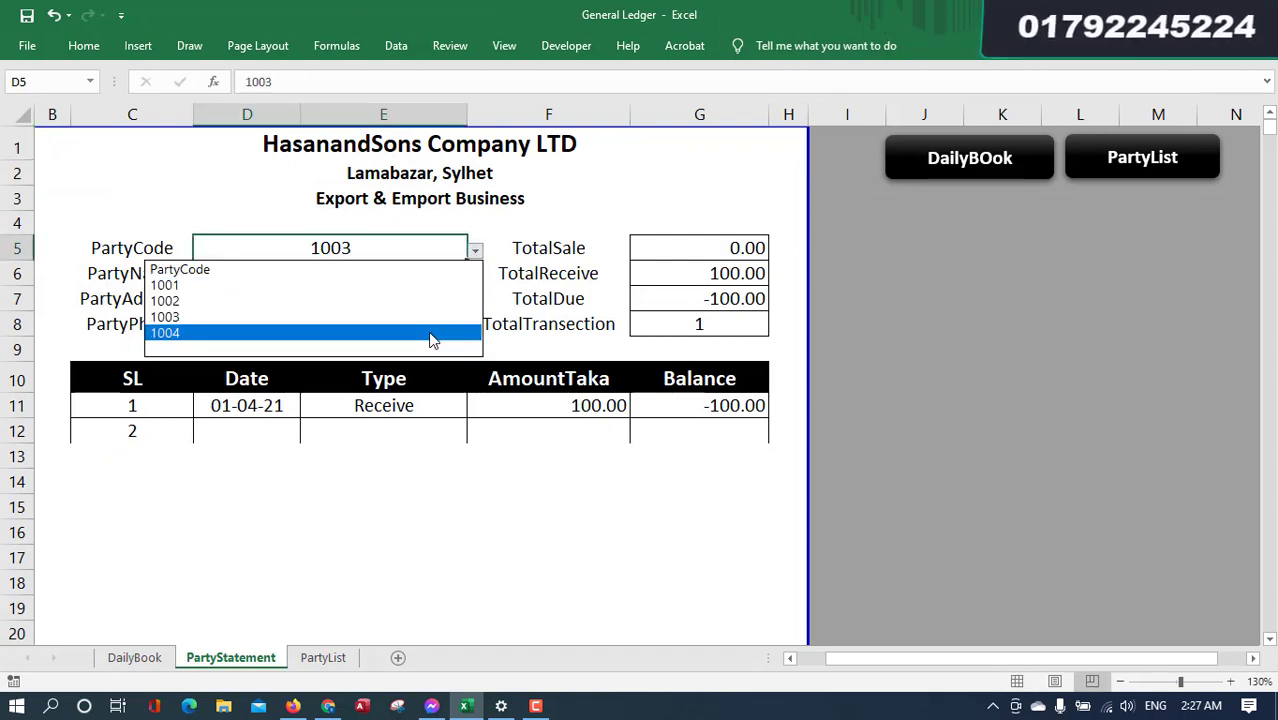
pyautogui.click(435, 333)
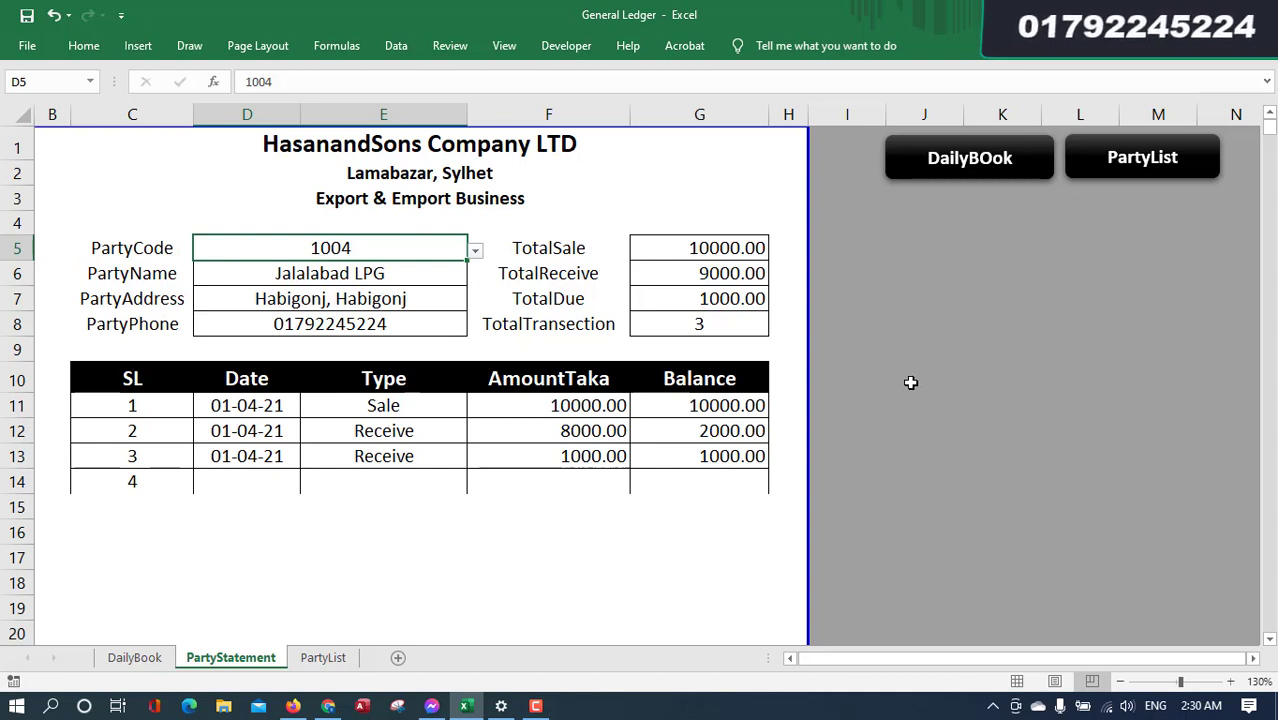
pyautogui.moveTo(434, 410); pyautogui.dragTo(437, 455)
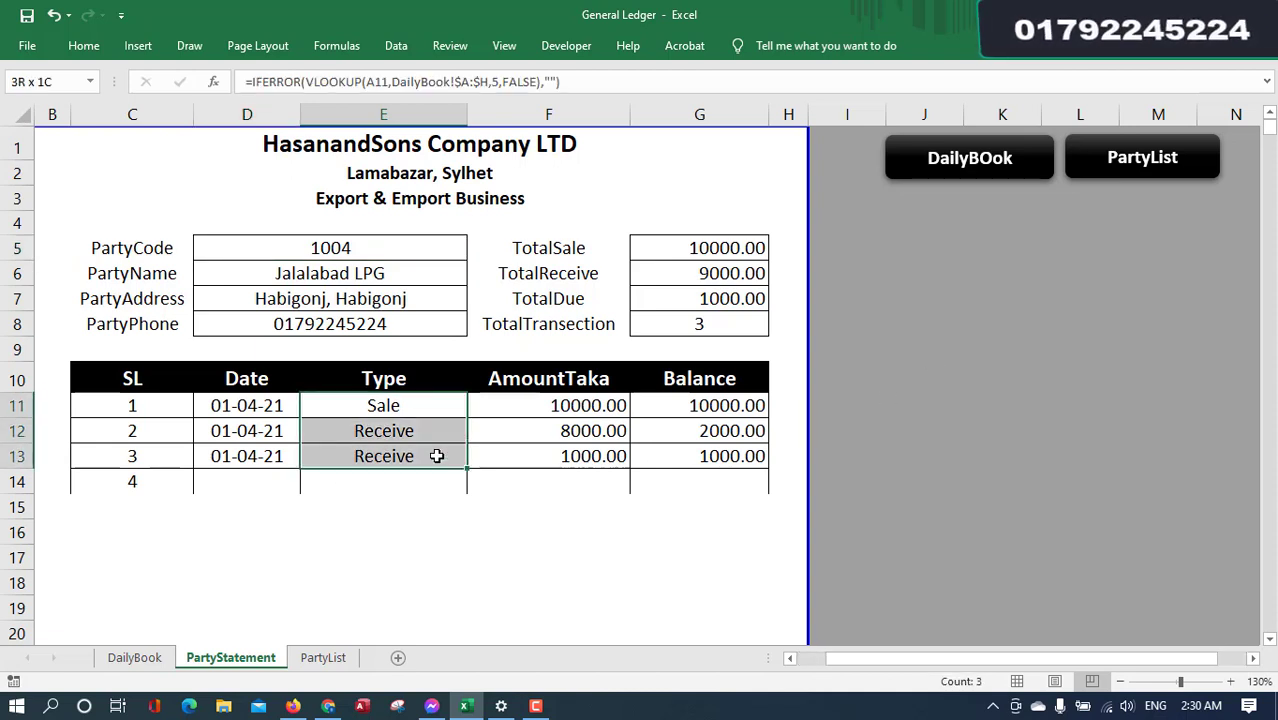
pyautogui.click(423, 404)
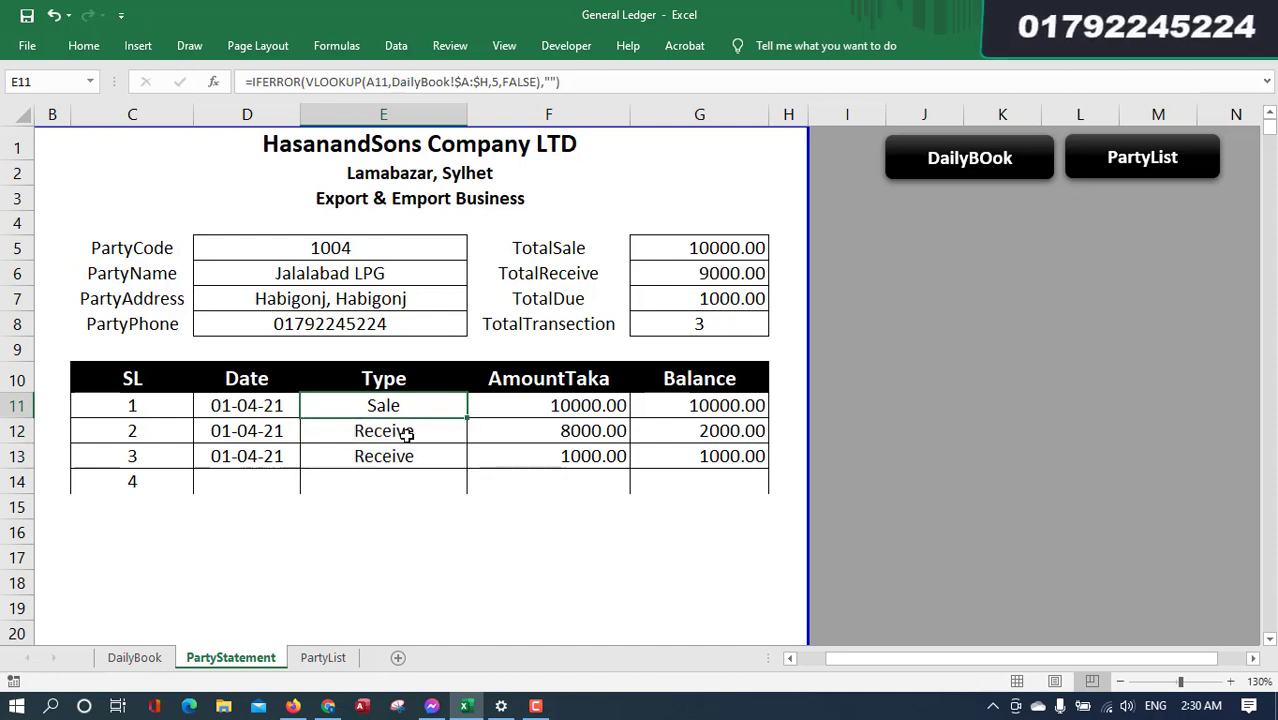
pyautogui.click(727, 431)
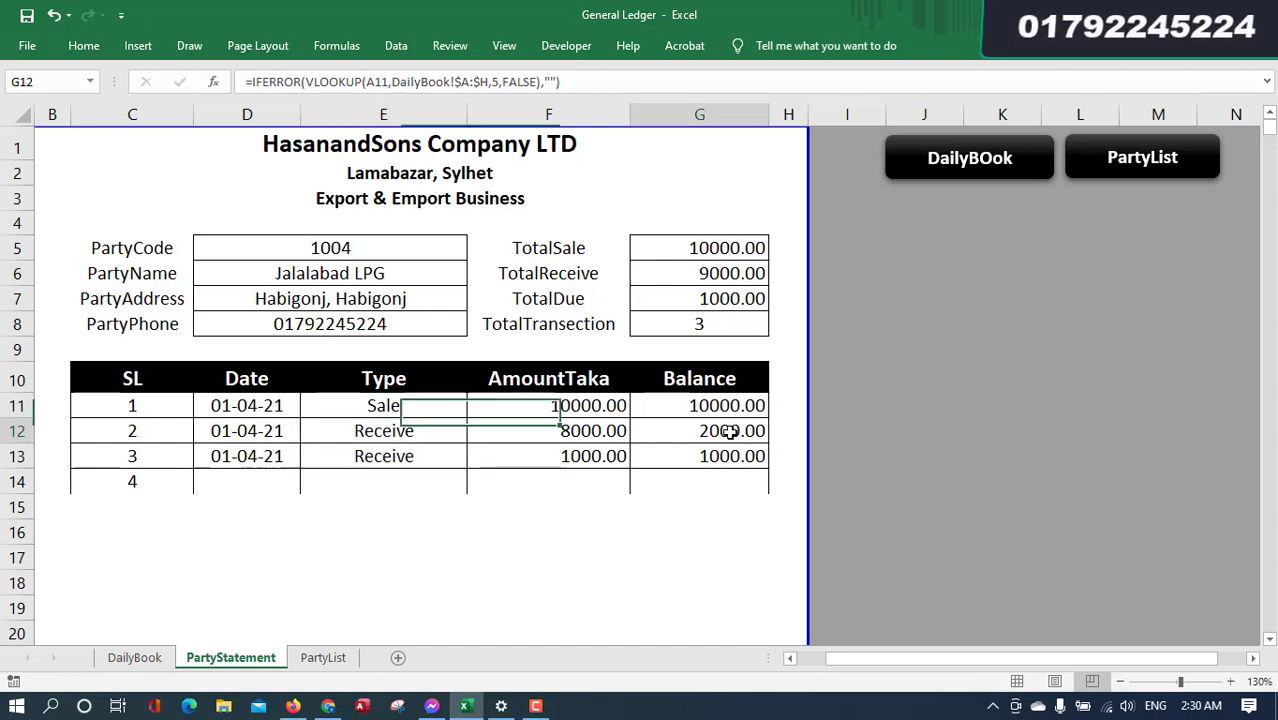
pyautogui.click(408, 455)
pyautogui.click(709, 455)
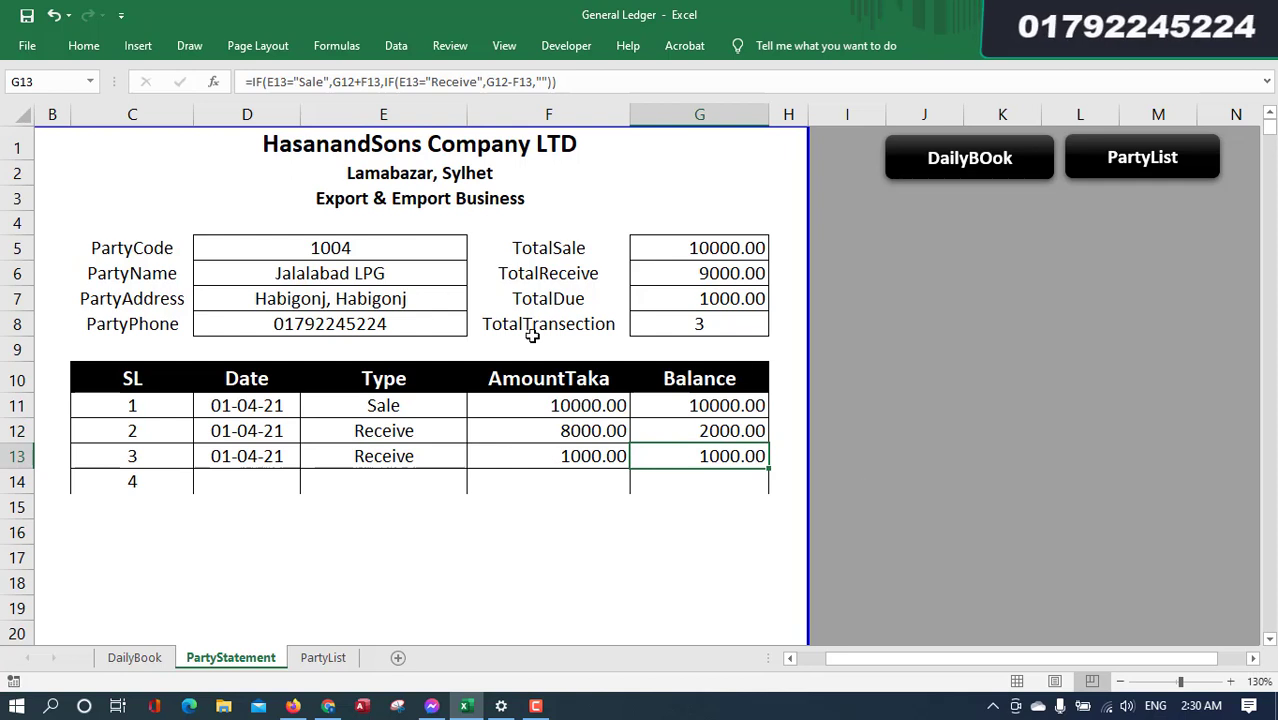
pyautogui.moveTo(348, 240); pyautogui.dragTo(373, 318)
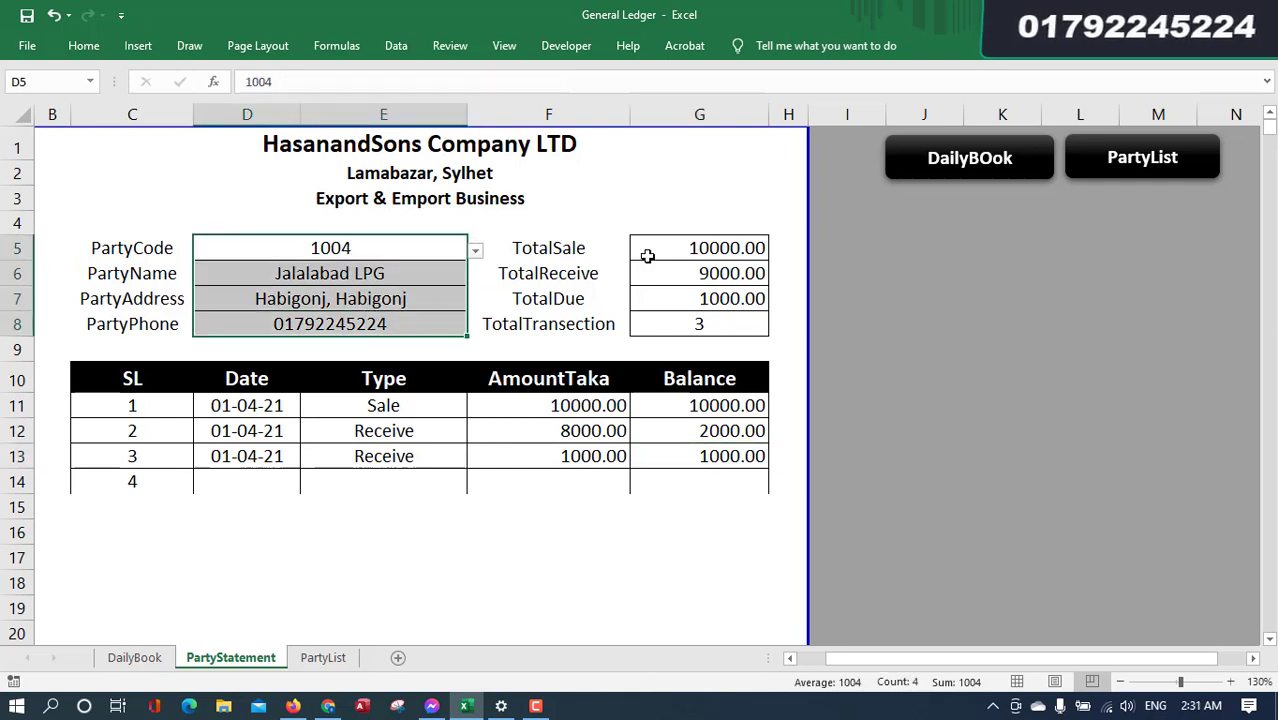
pyautogui.moveTo(670, 250); pyautogui.dragTo(692, 300)
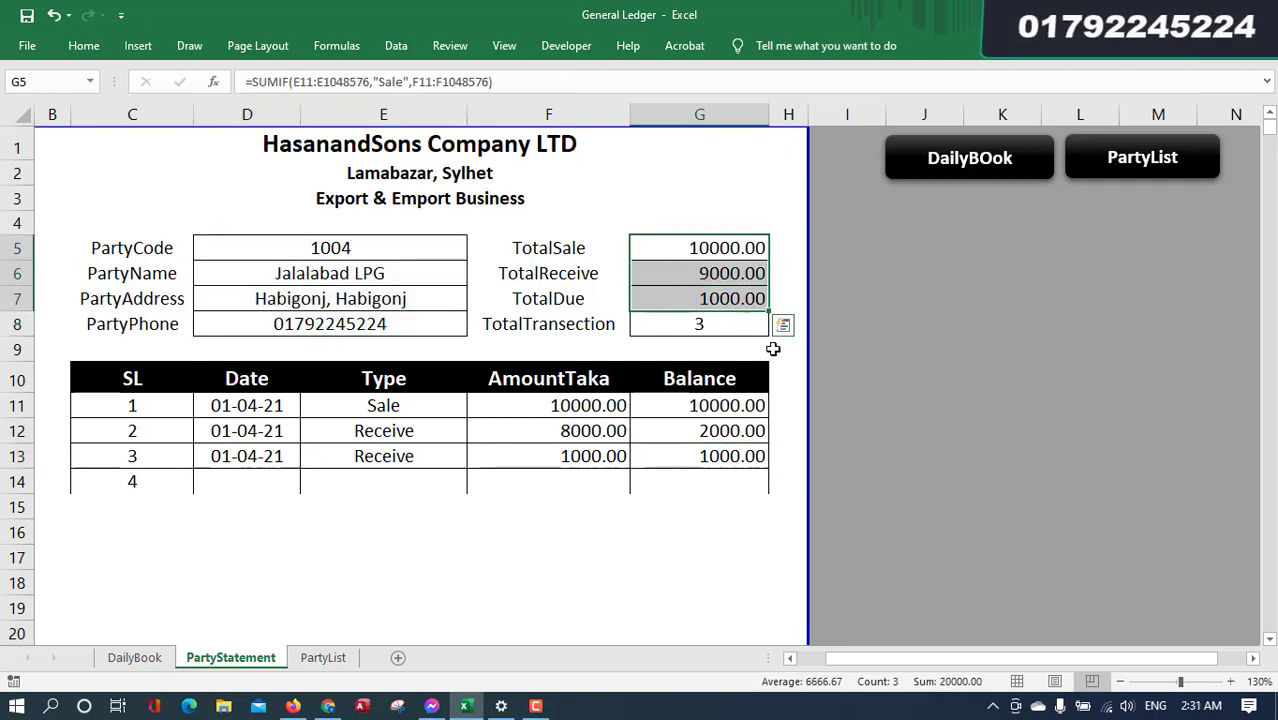
pyautogui.click(690, 272)
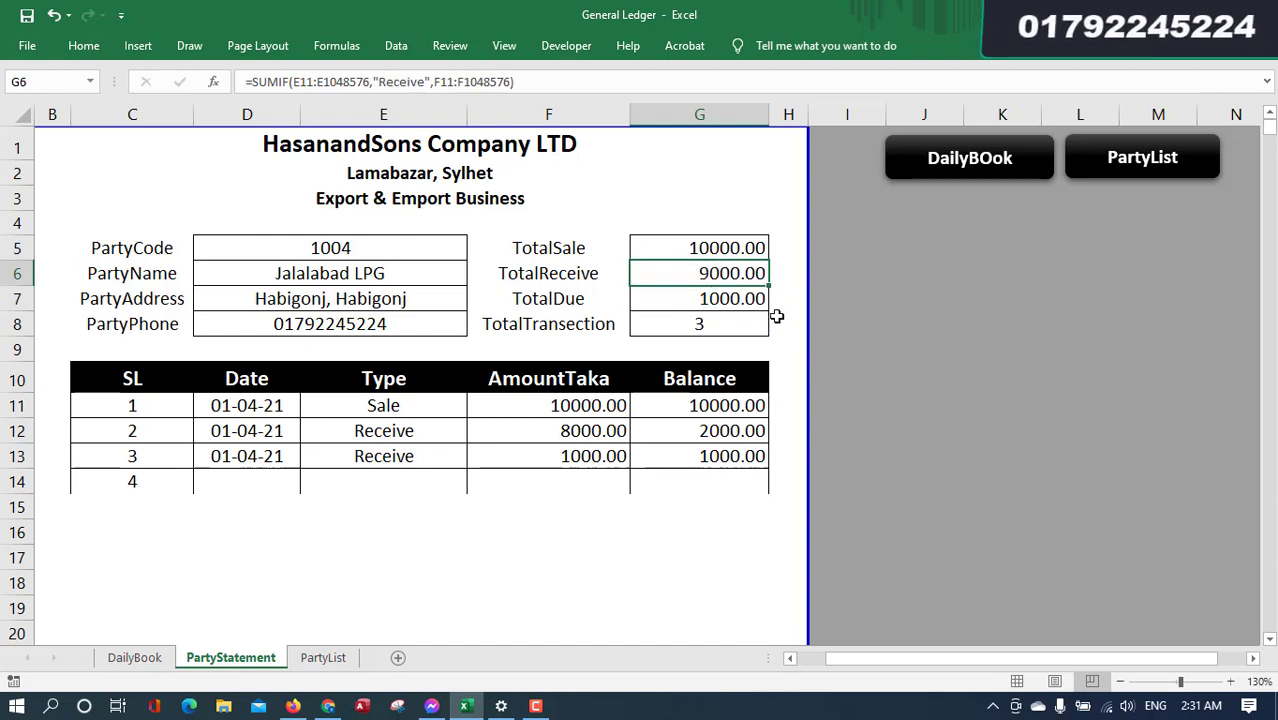
pyautogui.click(703, 303)
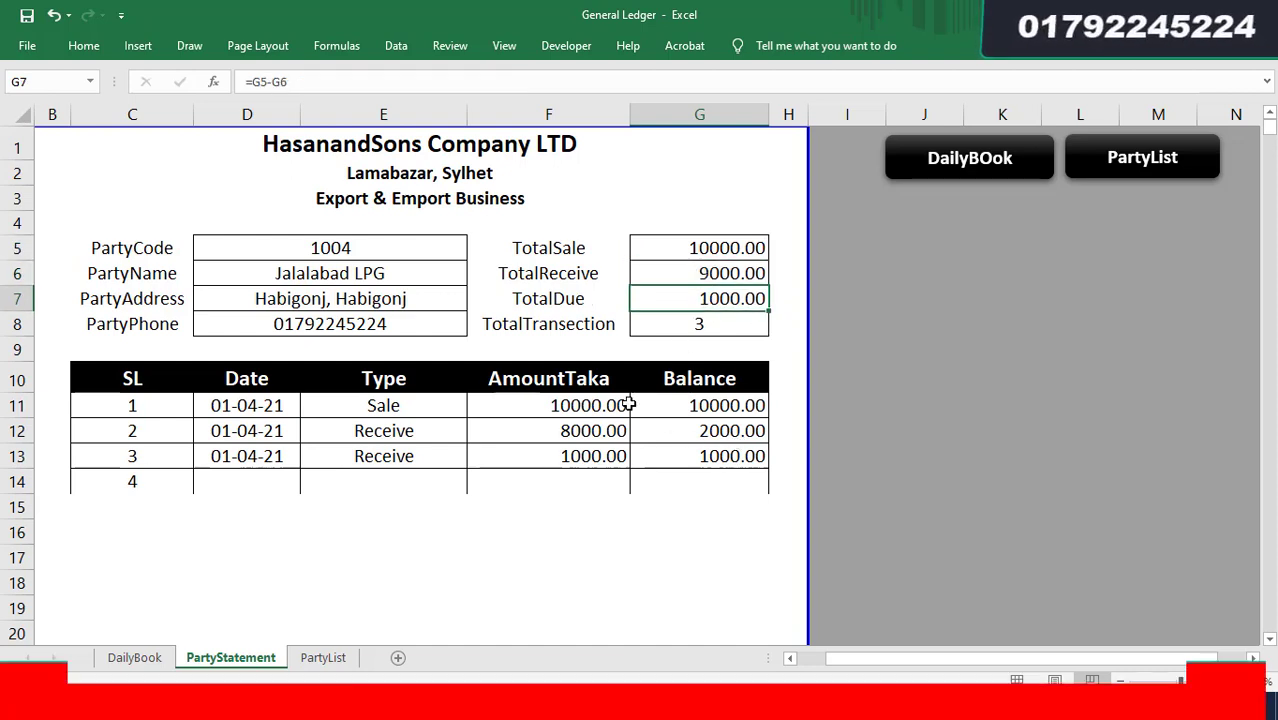
pyautogui.click(735, 320)
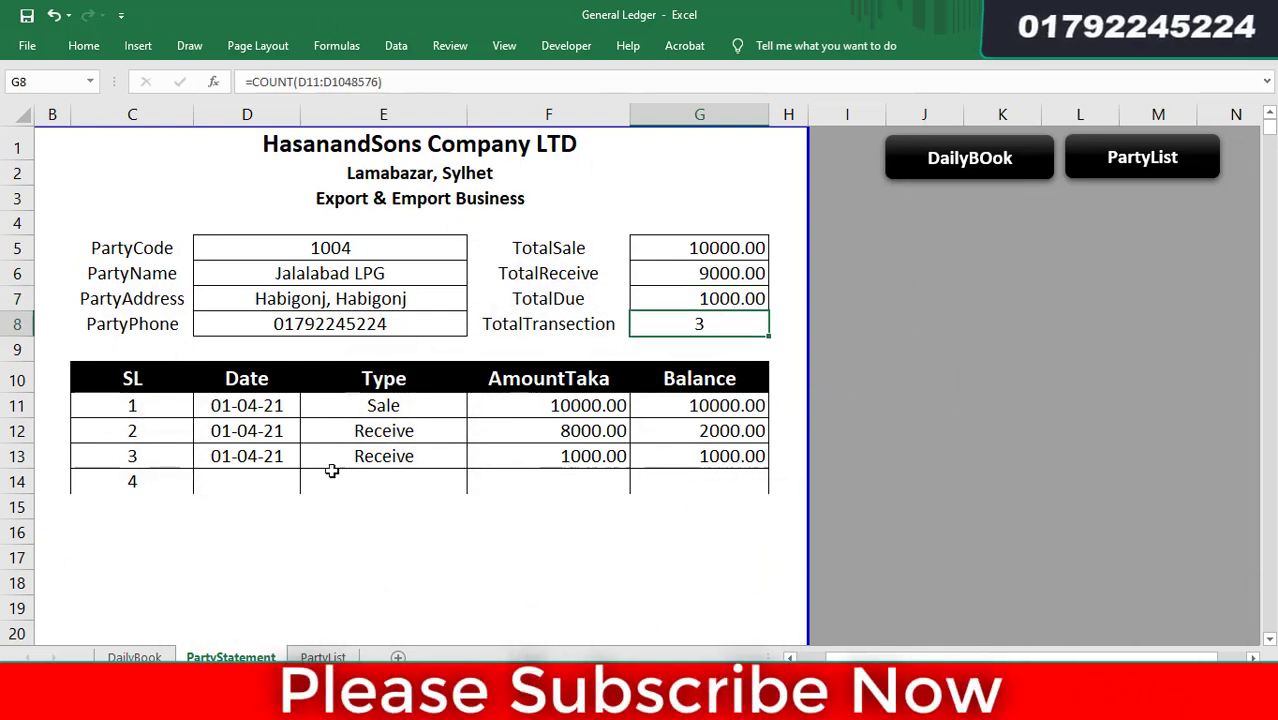
pyautogui.moveTo(377, 409); pyautogui.dragTo(384, 456)
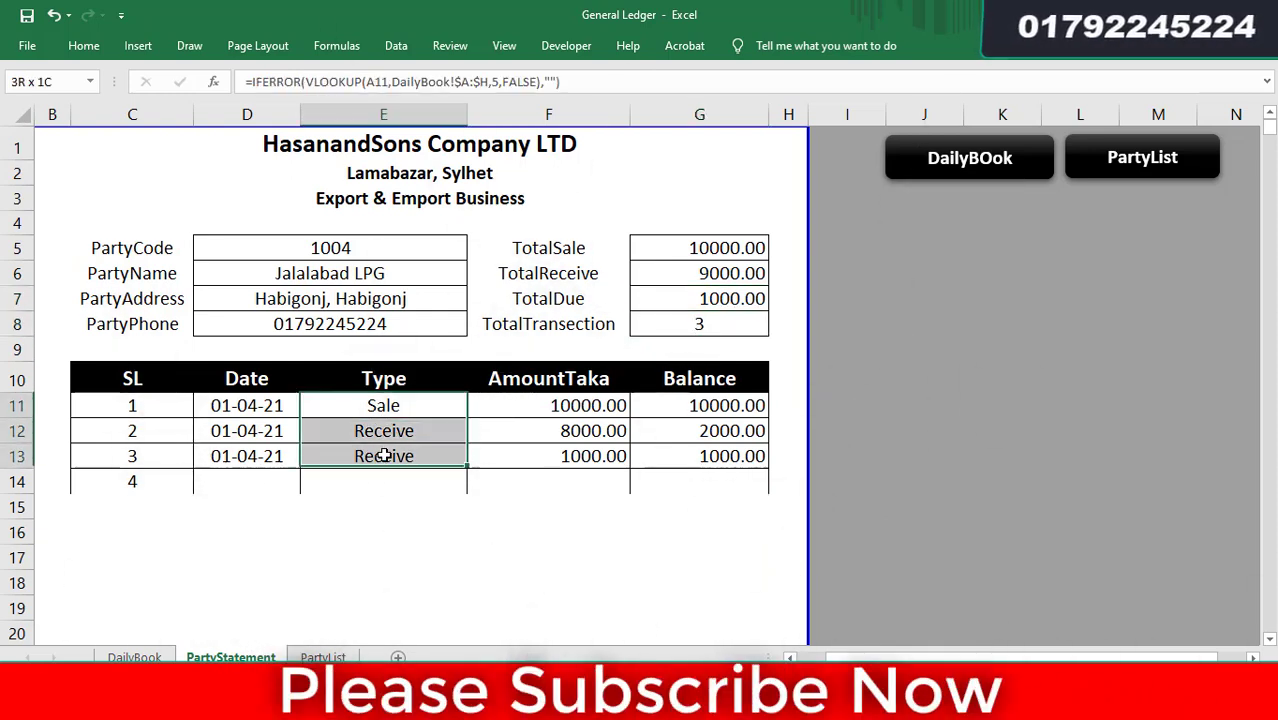
pyautogui.click(742, 323)
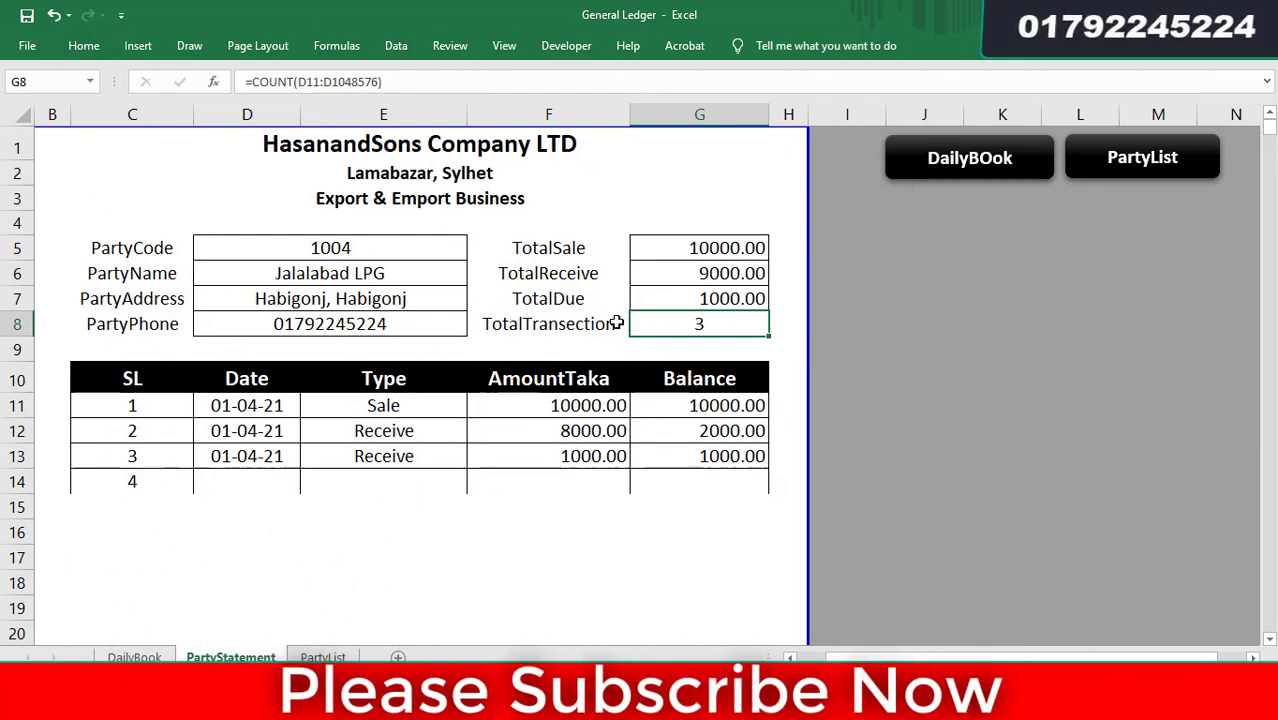
pyautogui.moveTo(428, 251); pyautogui.dragTo(428, 322)
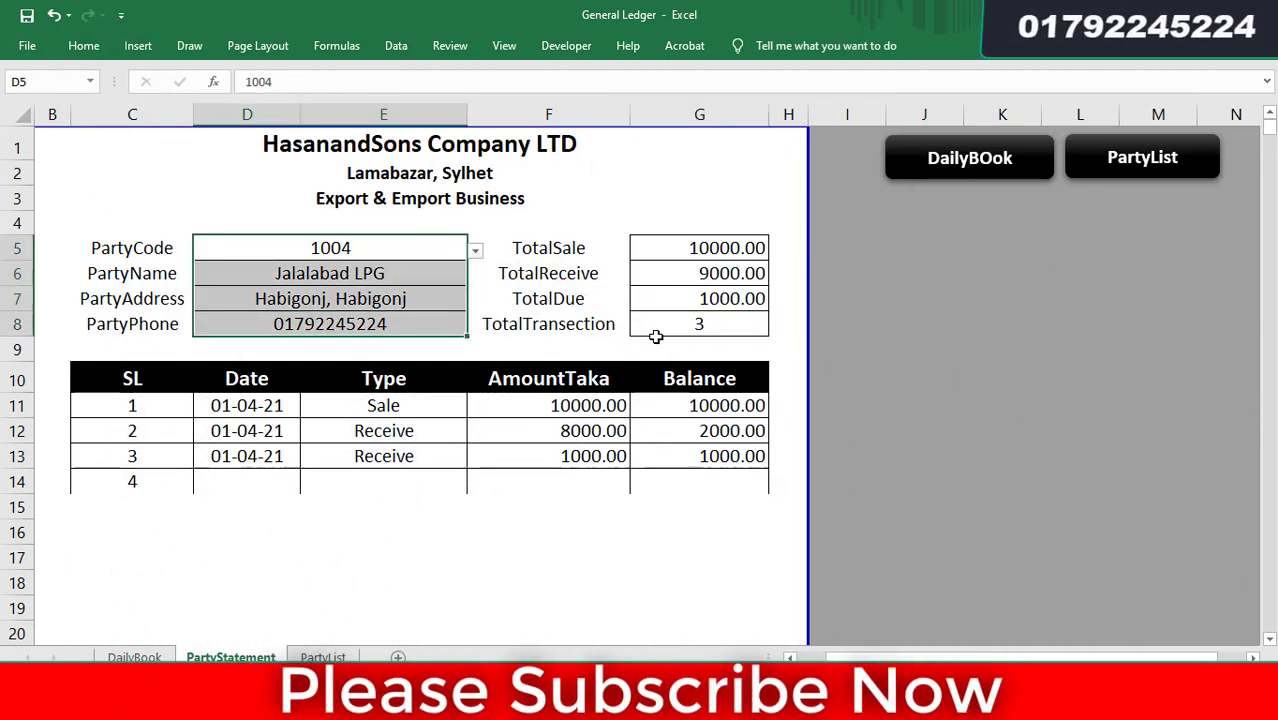
pyautogui.click(915, 263)
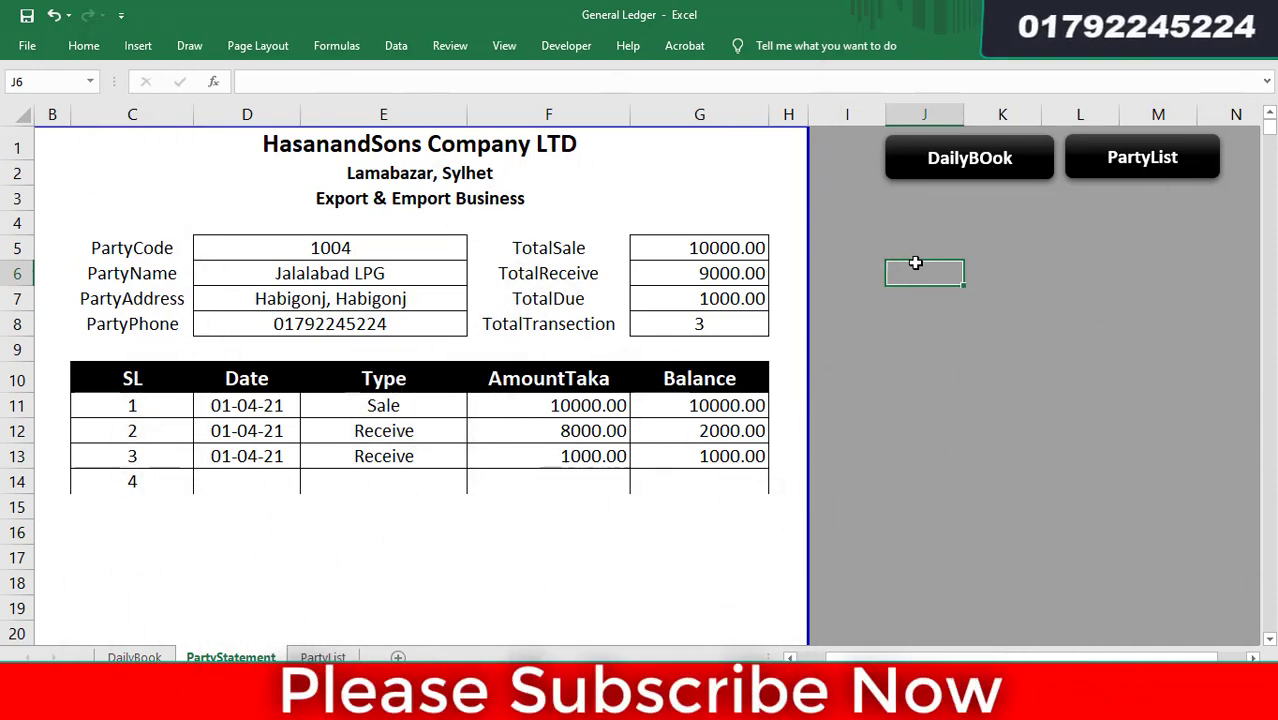
# - Review the DailyBook entries and PartyName lookup formula, then go to PartyList
pyautogui.click(966, 172)
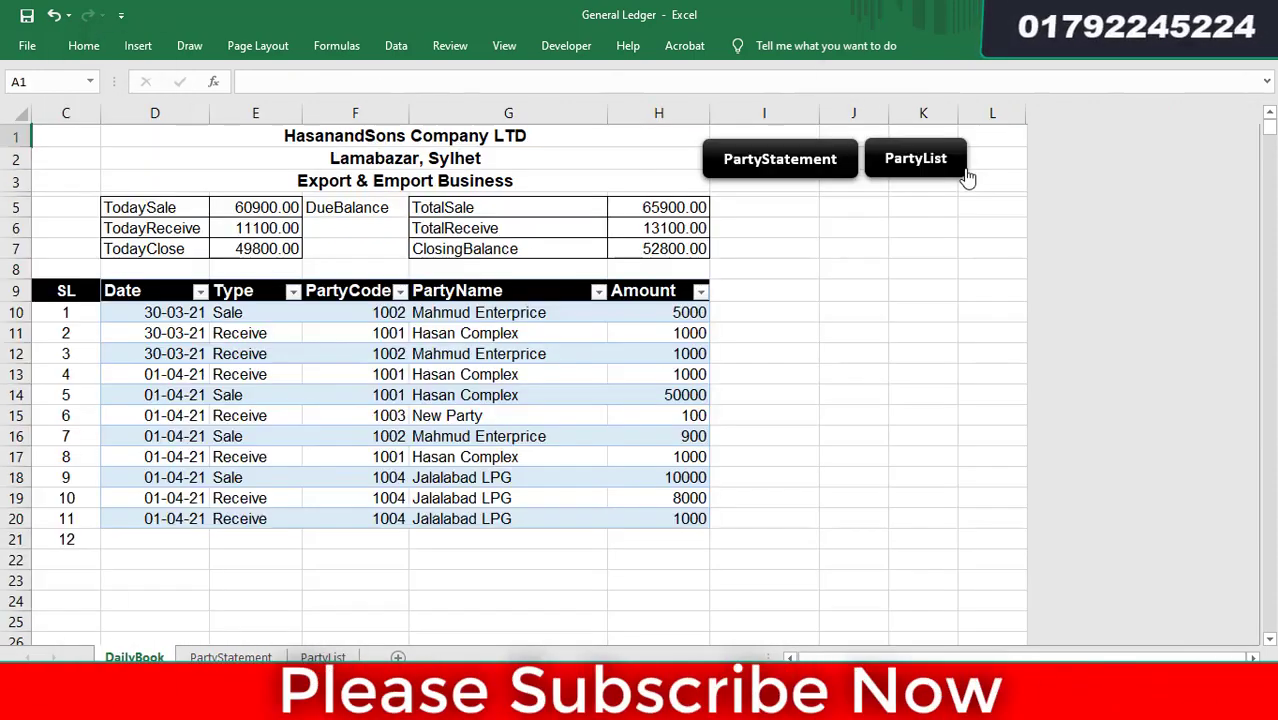
pyautogui.click(322, 378)
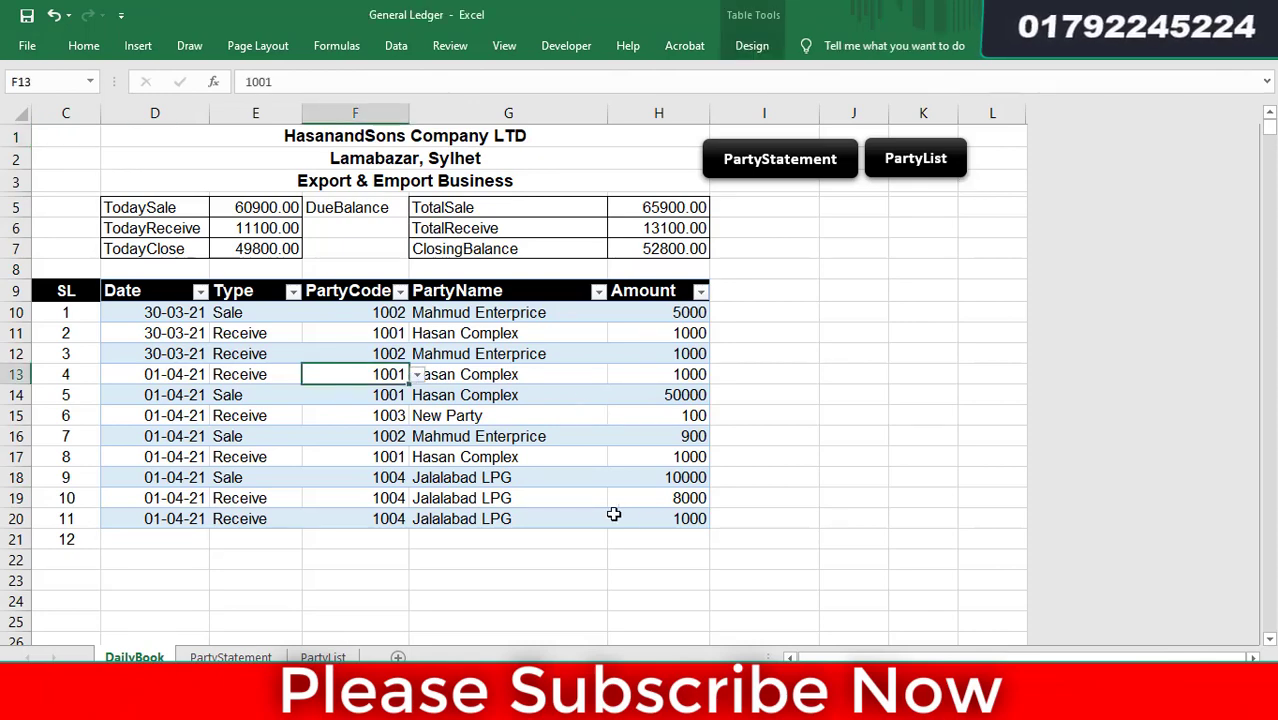
pyautogui.click(662, 522)
pyautogui.moveTo(600, 492); pyautogui.dragTo(177, 314)
pyautogui.click(462, 439)
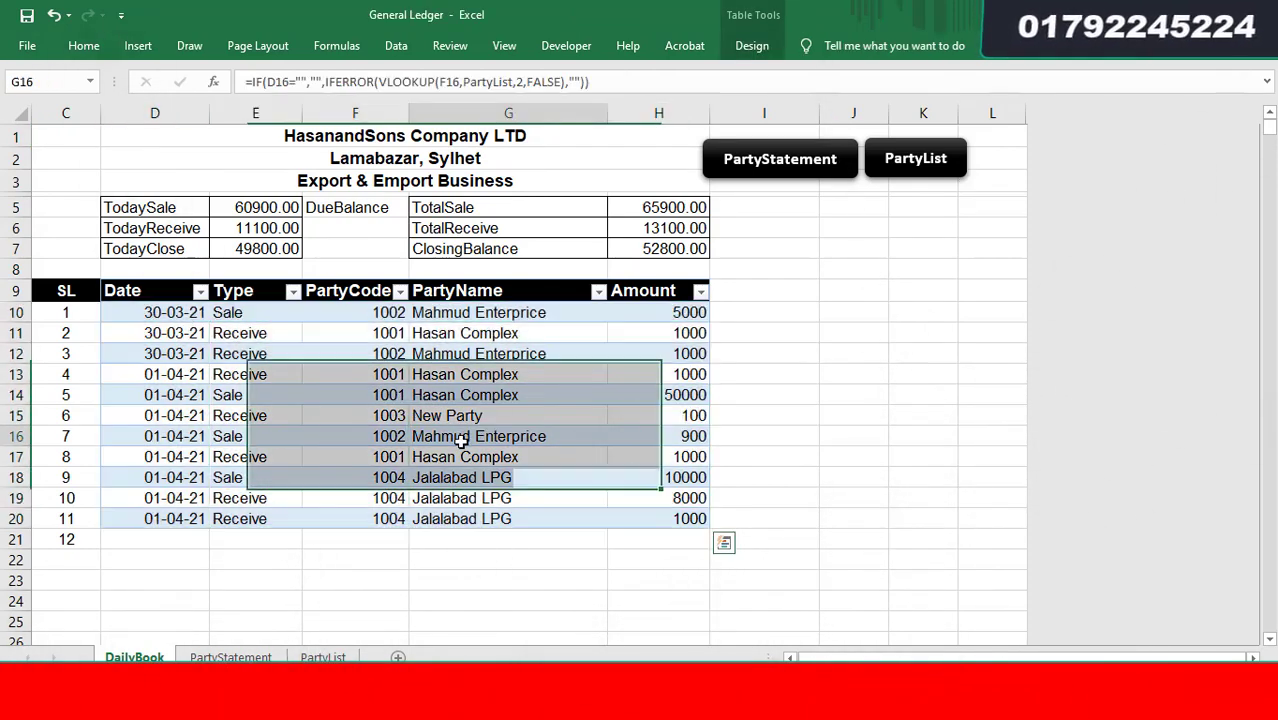
pyautogui.moveTo(182, 541); pyautogui.dragTo(195, 602)
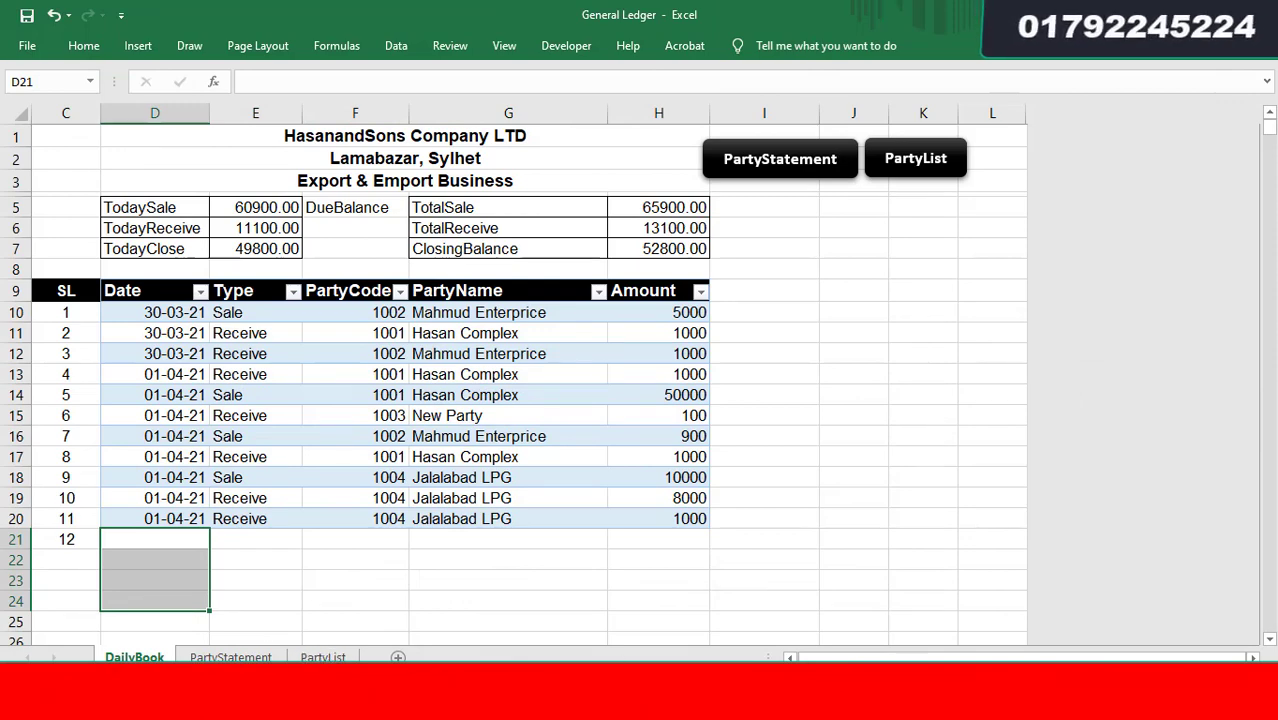
pyautogui.click(320, 657)
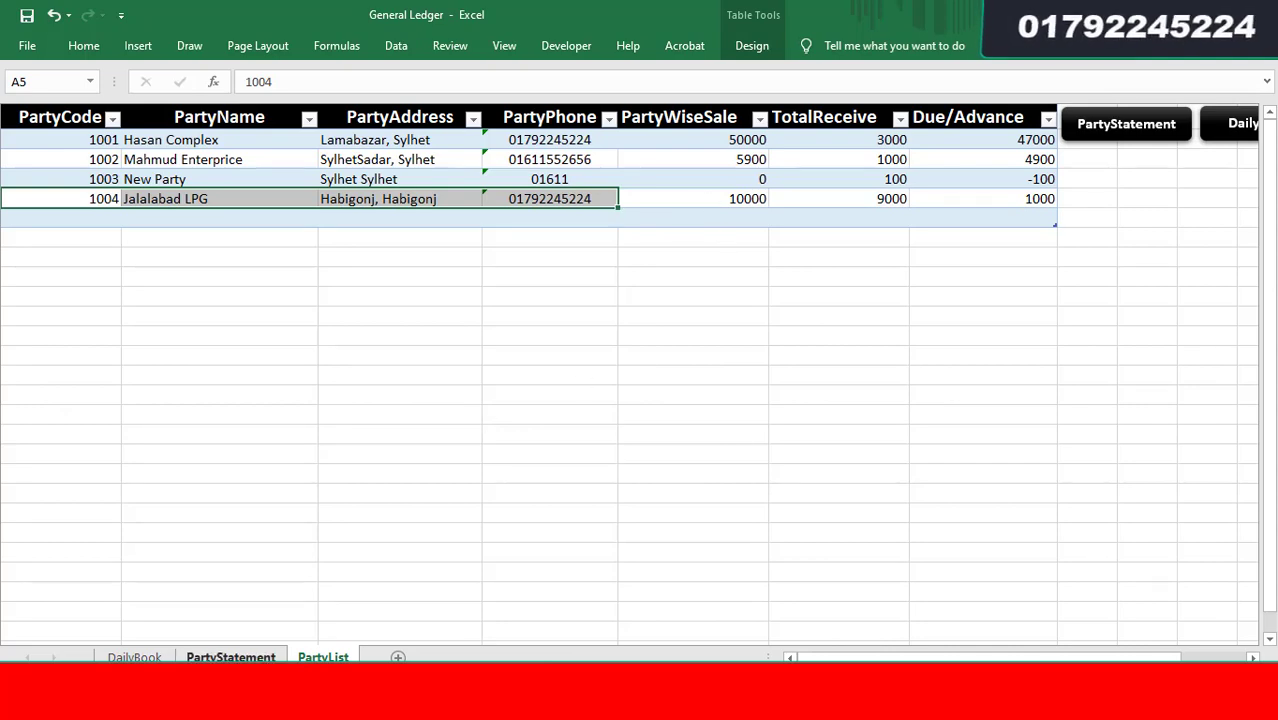
# - Set the PartyStatement's D5 party code to 1001
pyautogui.click(231, 657)
pyautogui.click(424, 247)
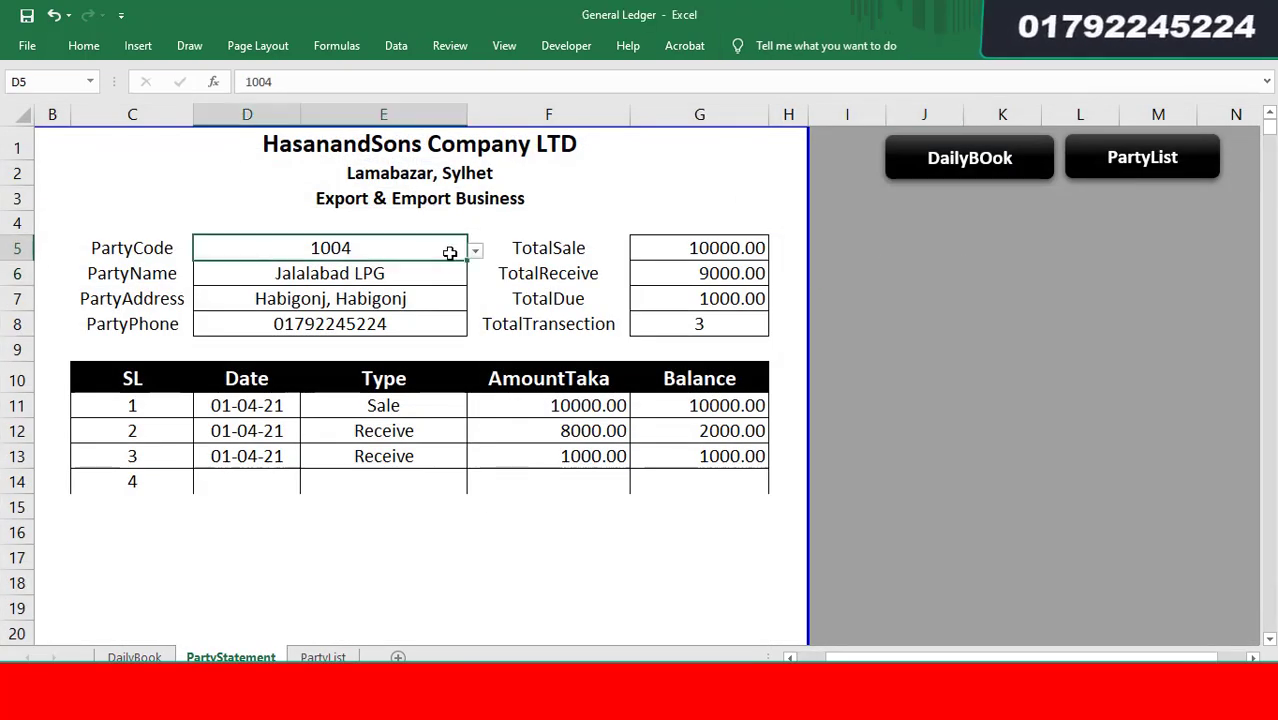
pyautogui.click(476, 254)
pyautogui.click(410, 288)
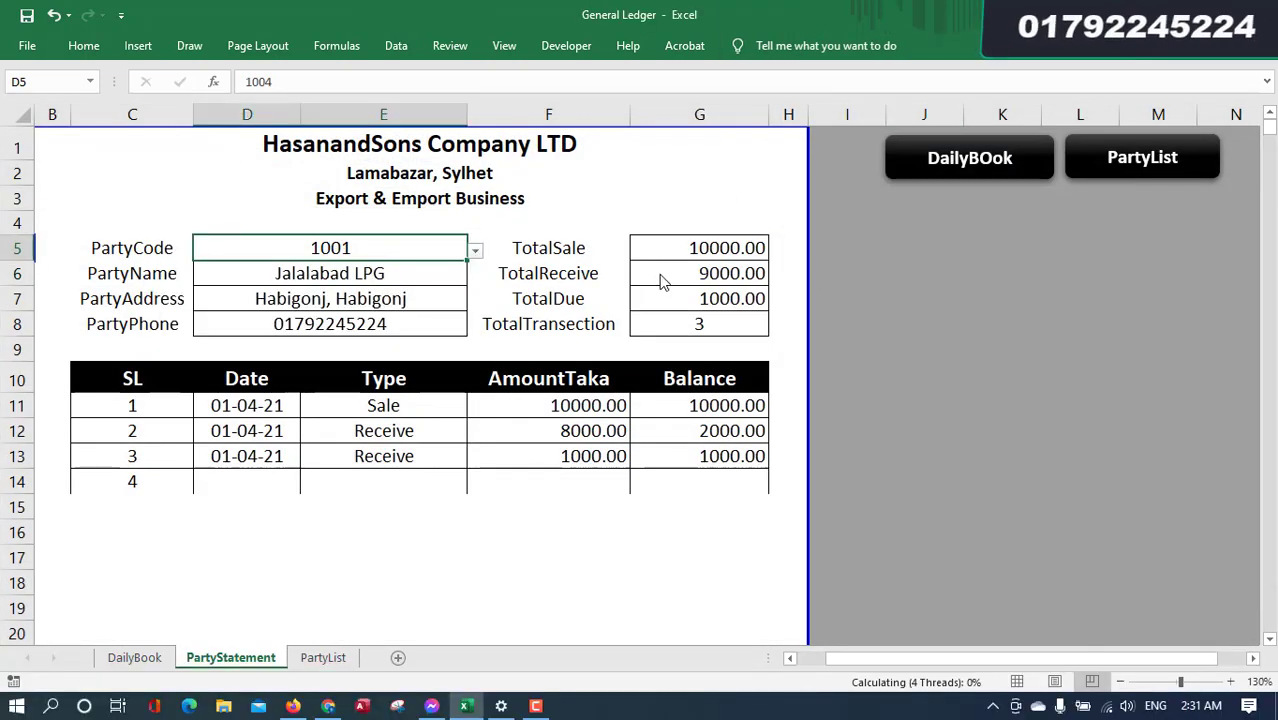
# - Check the whole PartyList table, then return to the PartyStatement sheet
pyautogui.click(325, 660)
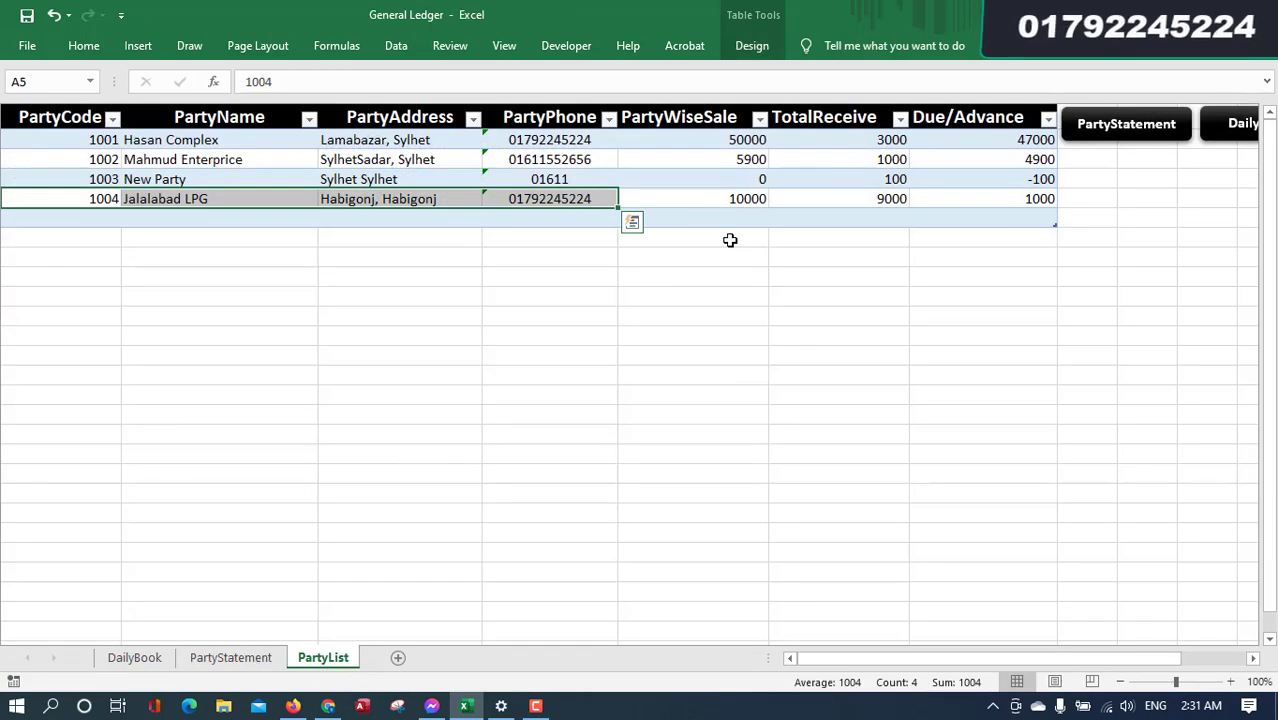
pyautogui.hotkey('ctrl', 'a')
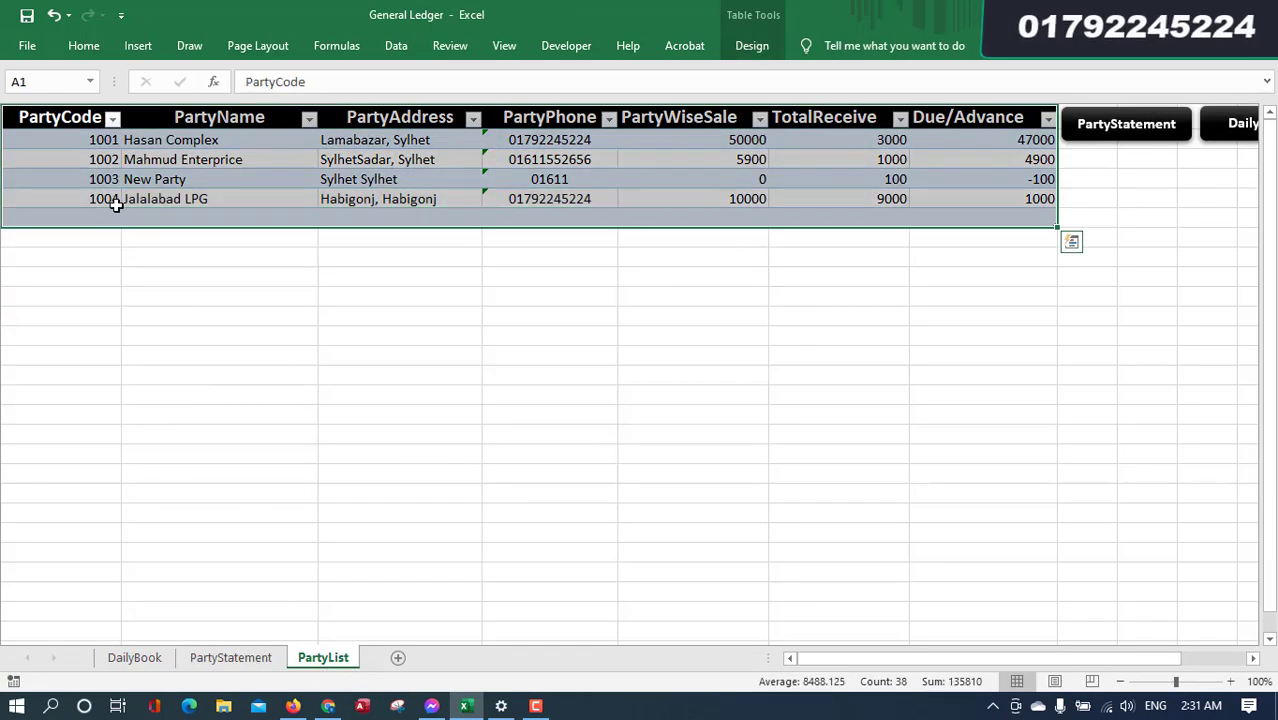
pyautogui.click(332, 312)
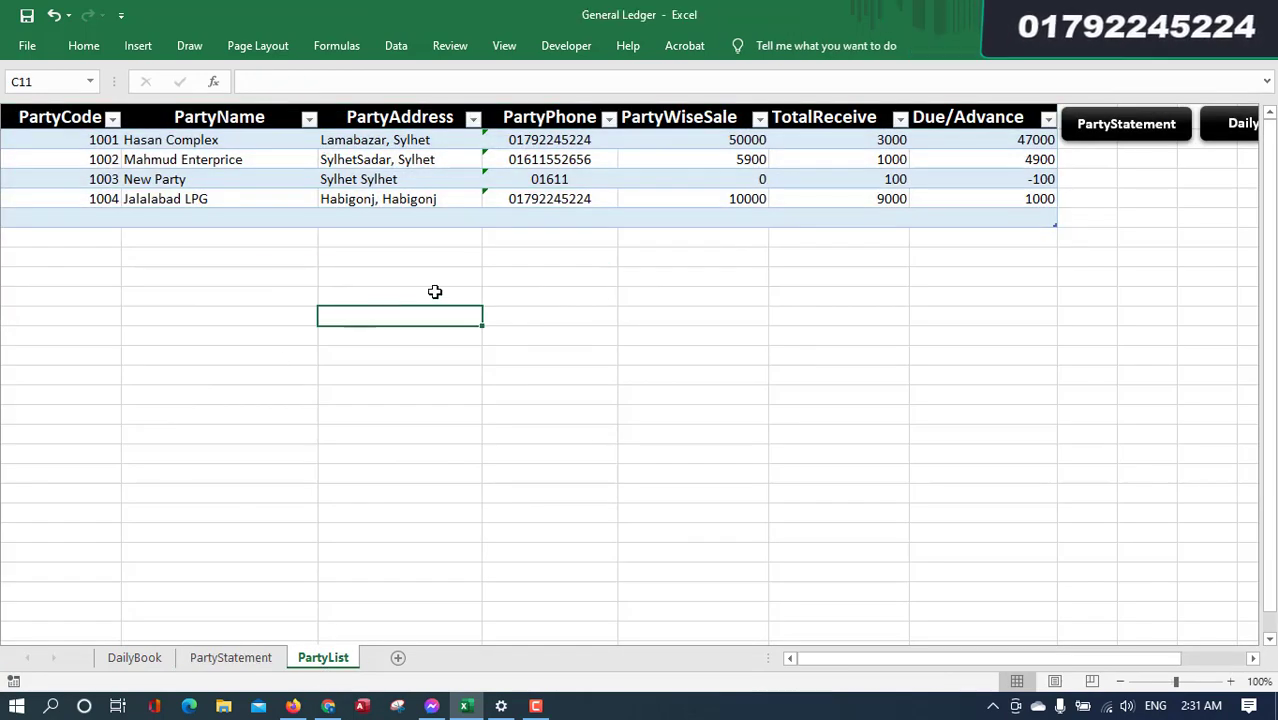
pyautogui.click(88, 218)
pyautogui.scroll(-3, 206, 495)
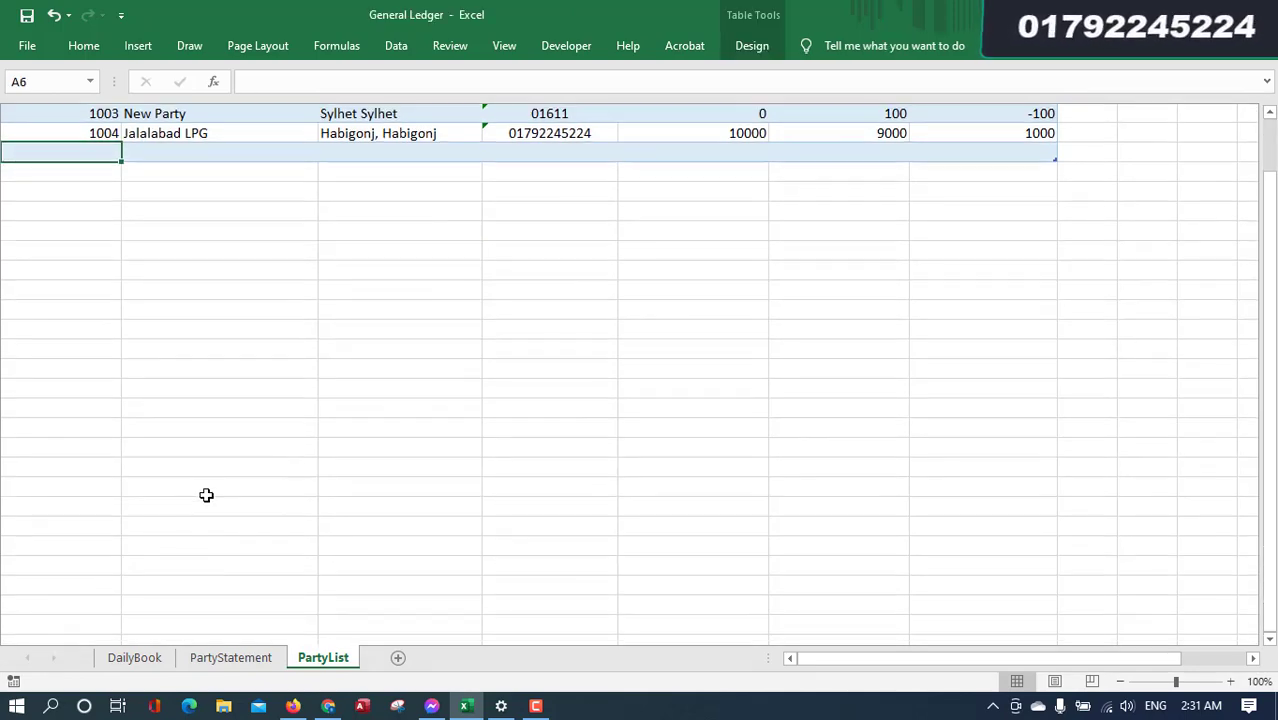
pyautogui.scroll(3, 206, 495)
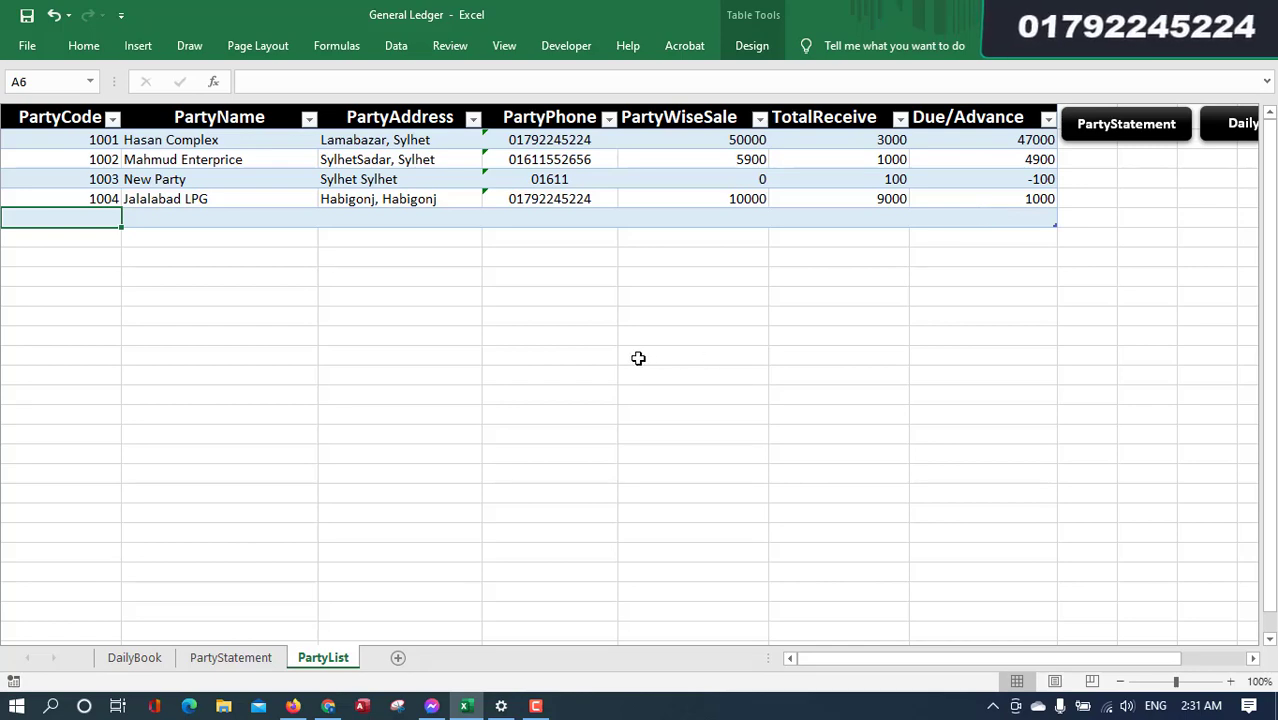
pyautogui.click(231, 659)
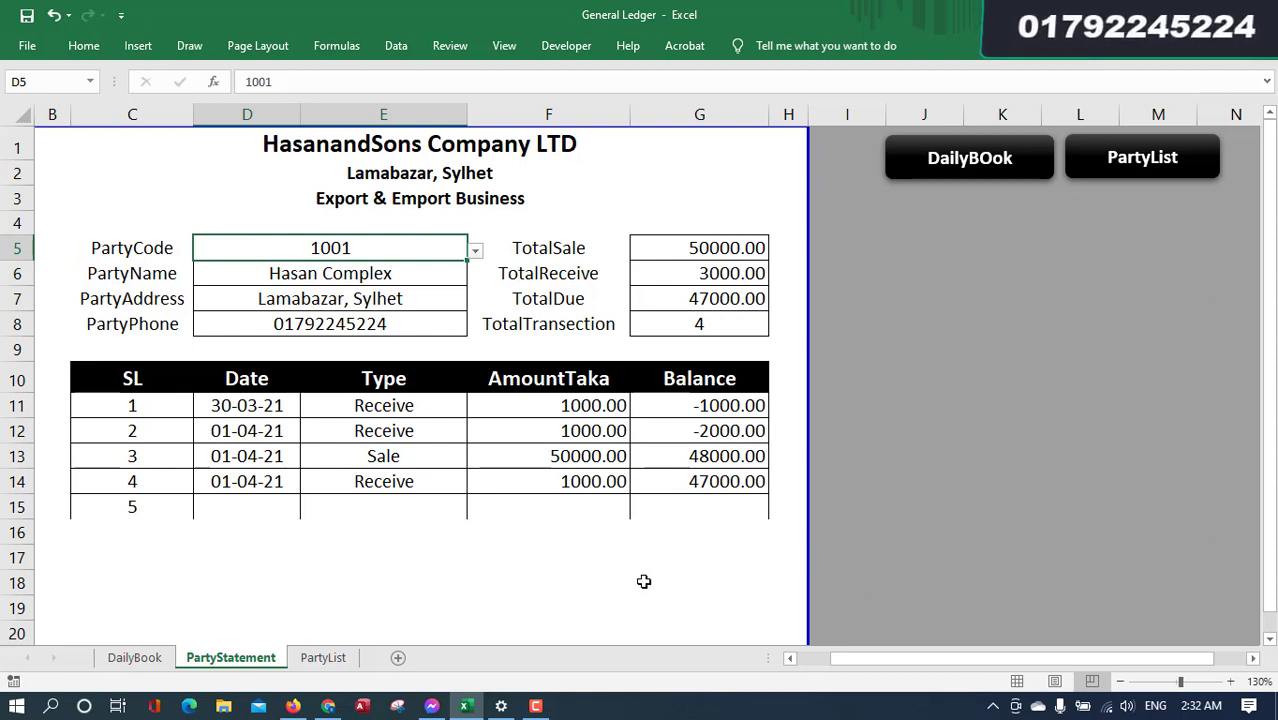
pyautogui.hotkey('ctrl', 'p')
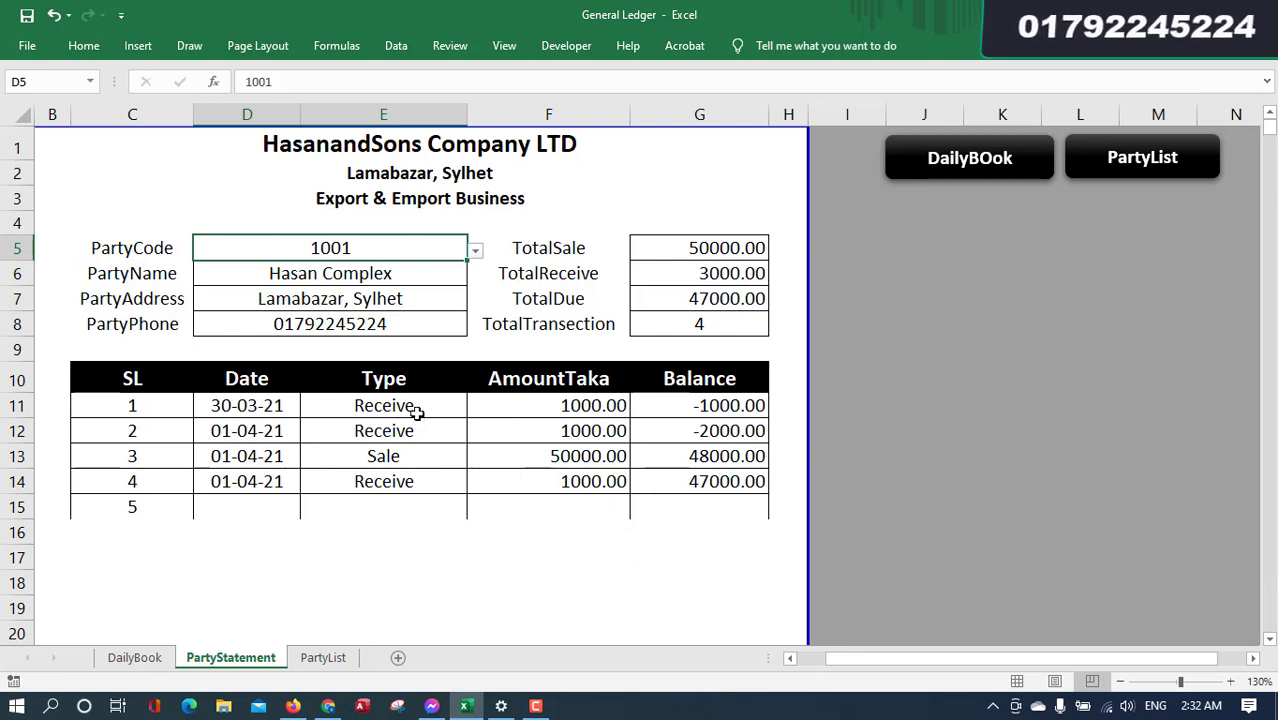
pyautogui.moveTo(416, 408); pyautogui.dragTo(676, 474)
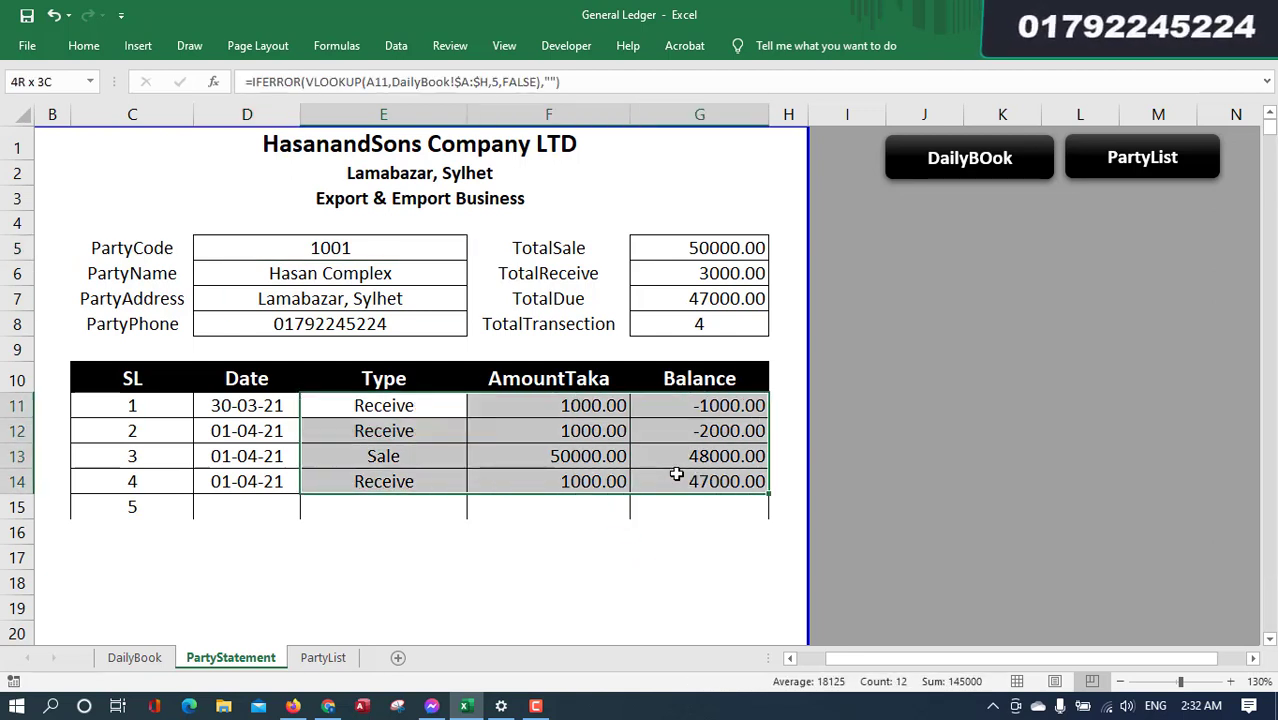
pyautogui.click(263, 334)
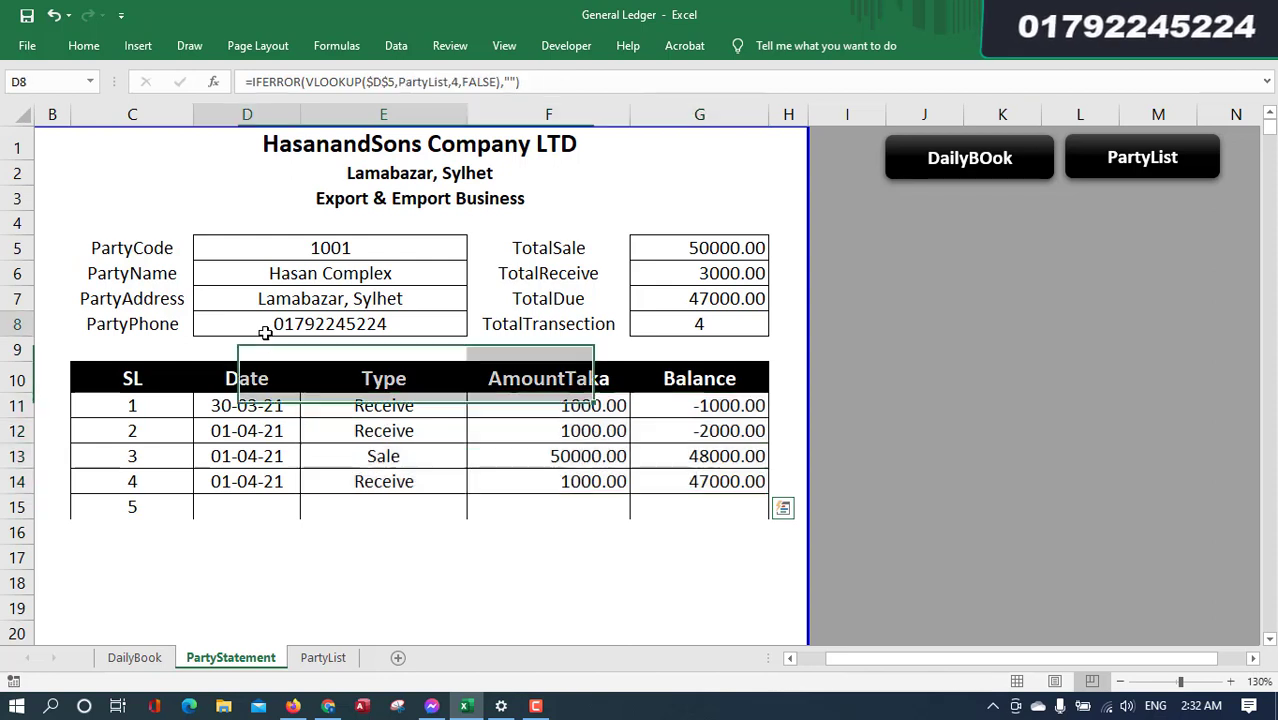
pyautogui.click(873, 265)
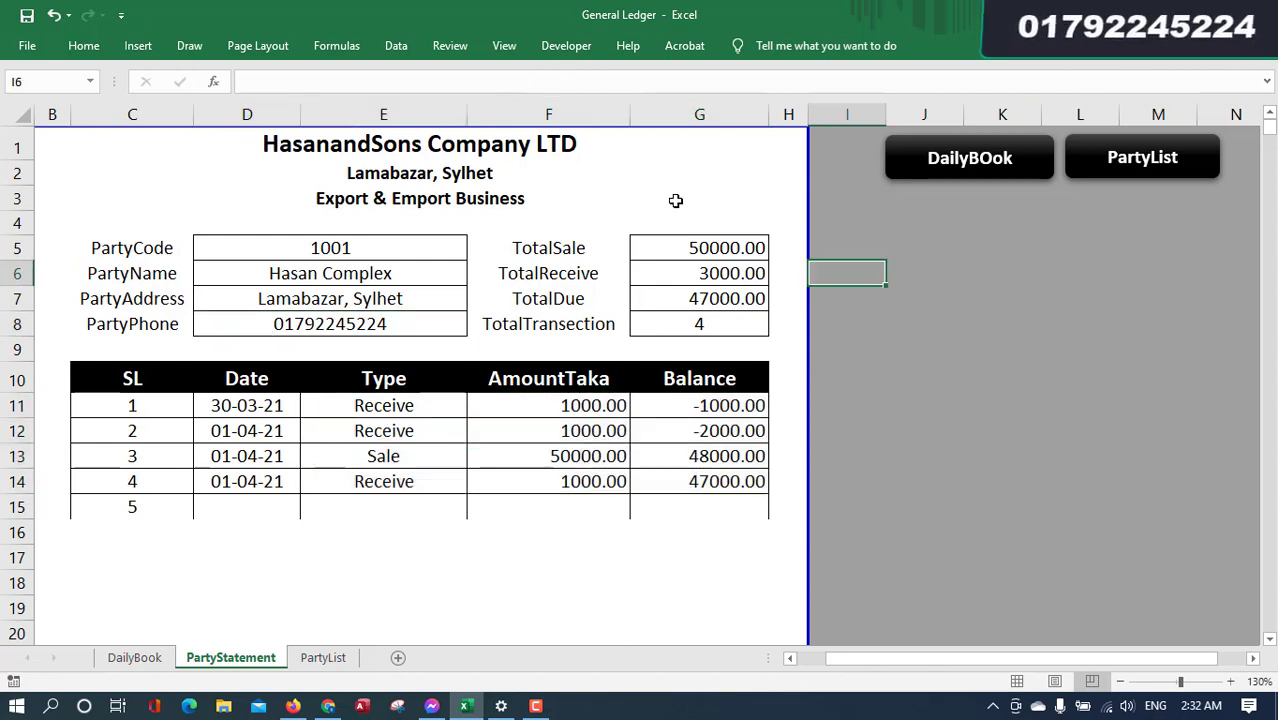
pyautogui.click(668, 198)
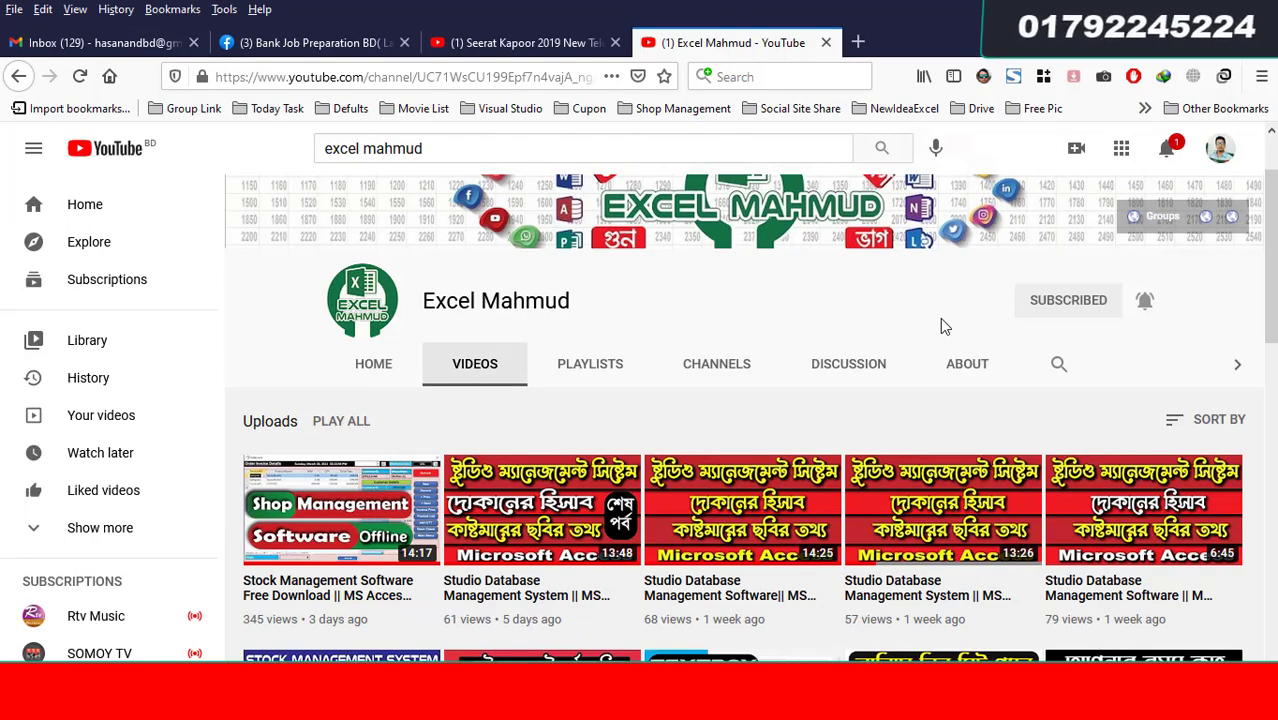
pyautogui.scroll(-5, 940, 322)
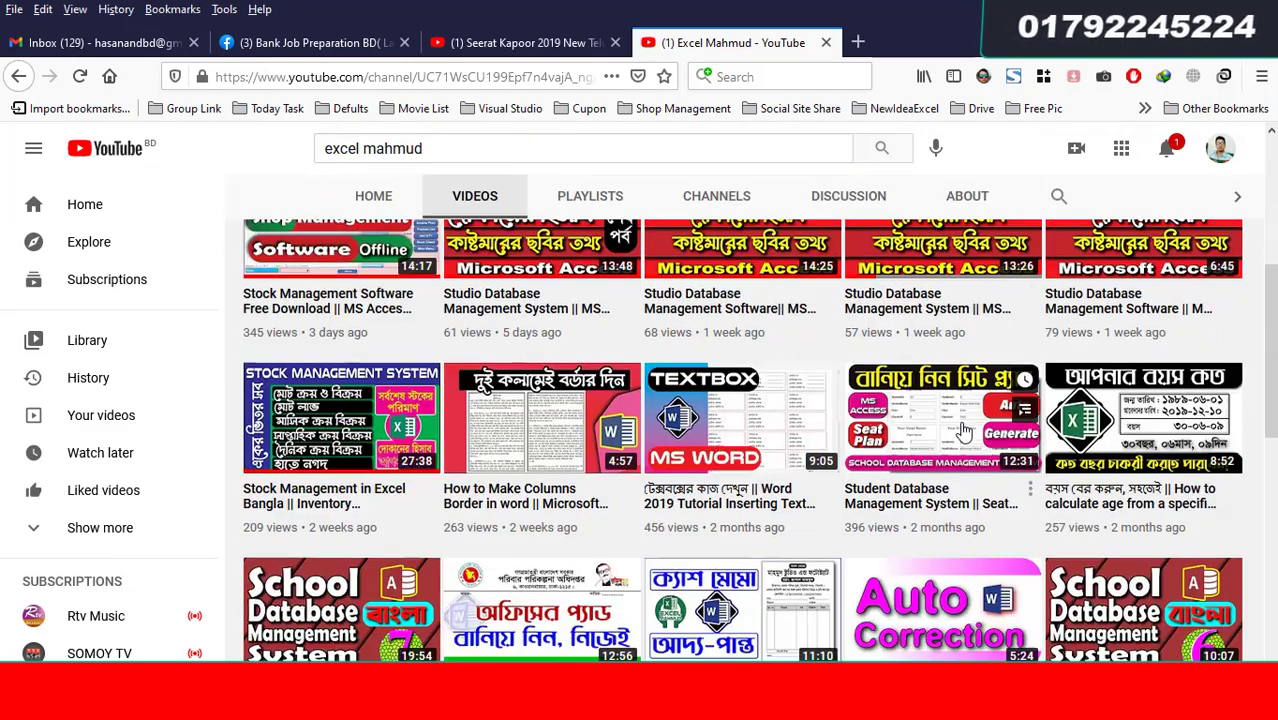
pyautogui.scroll(5, 850, 405)
pyautogui.moveTo(569, 404); pyautogui.dragTo(448, 404)
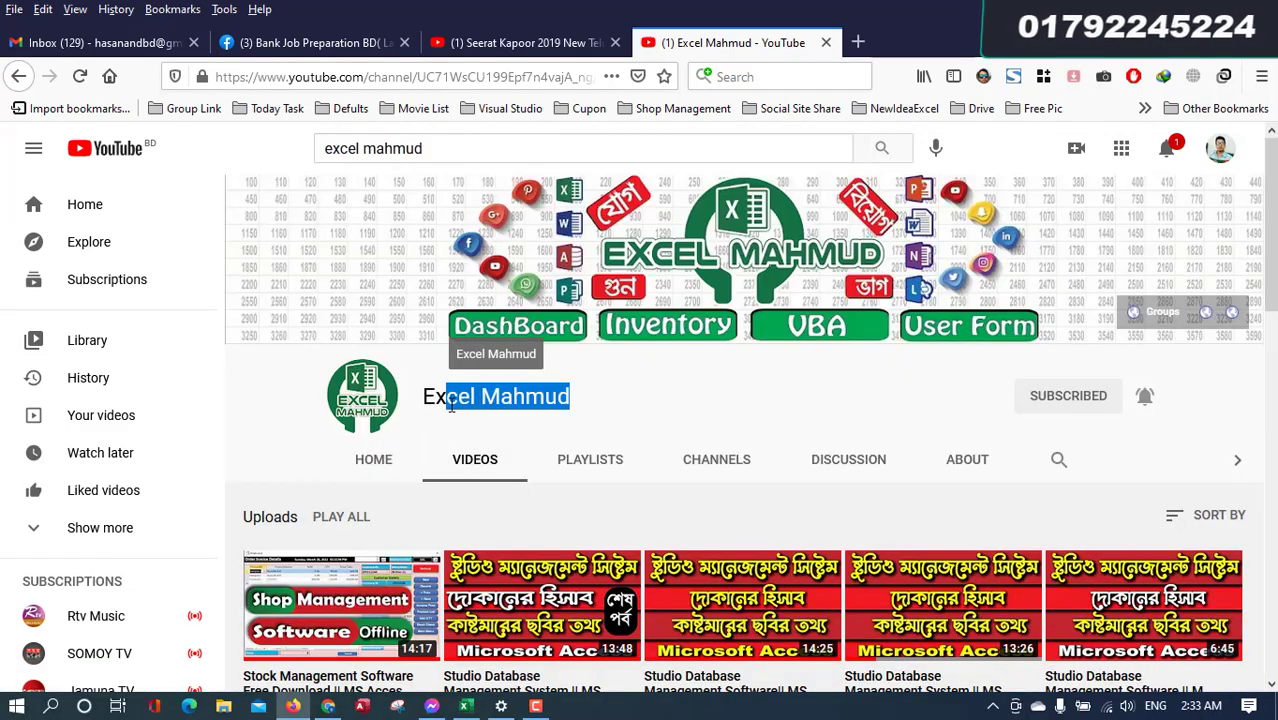
pyautogui.click(649, 404)
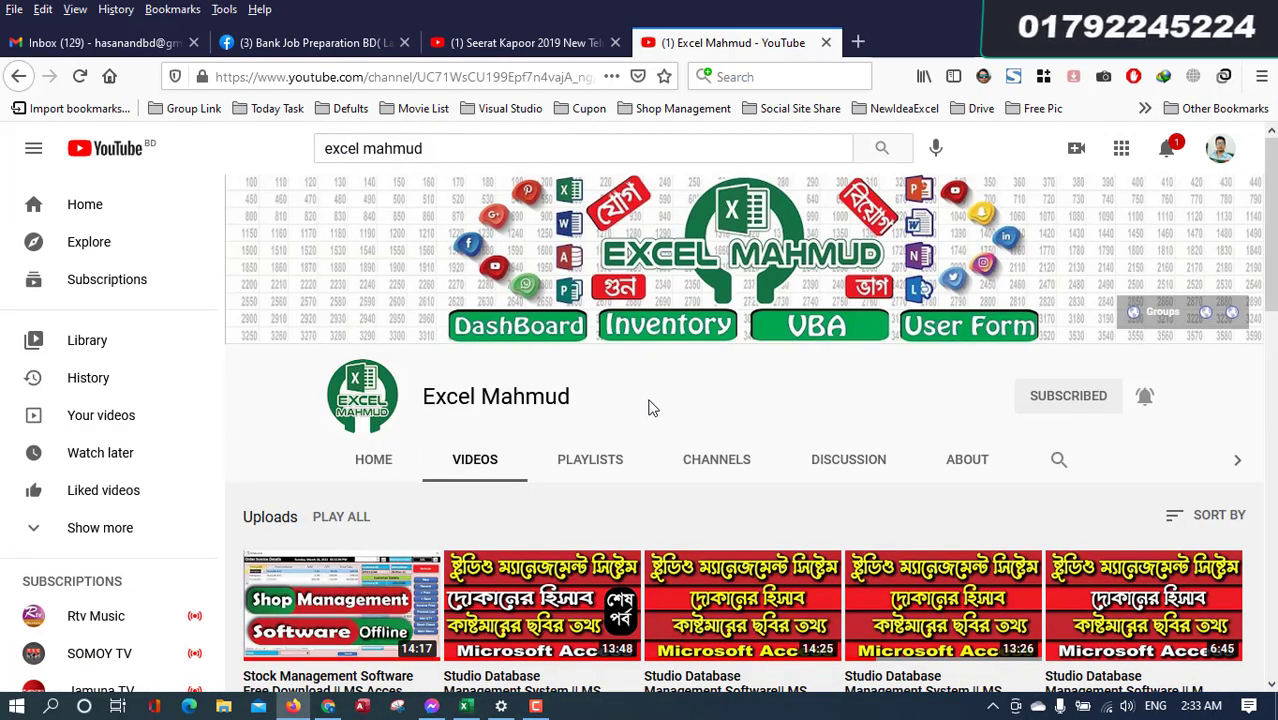
pyautogui.scroll(-2, 650, 406)
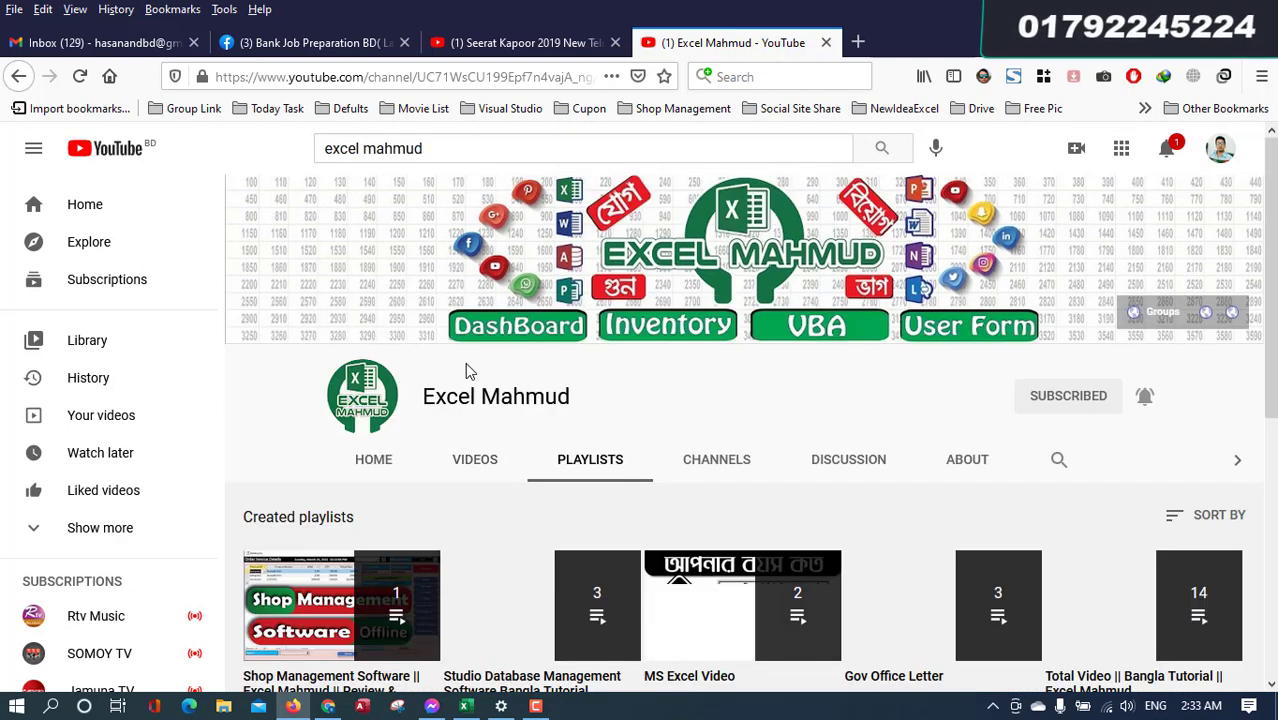
pyautogui.click(472, 366)
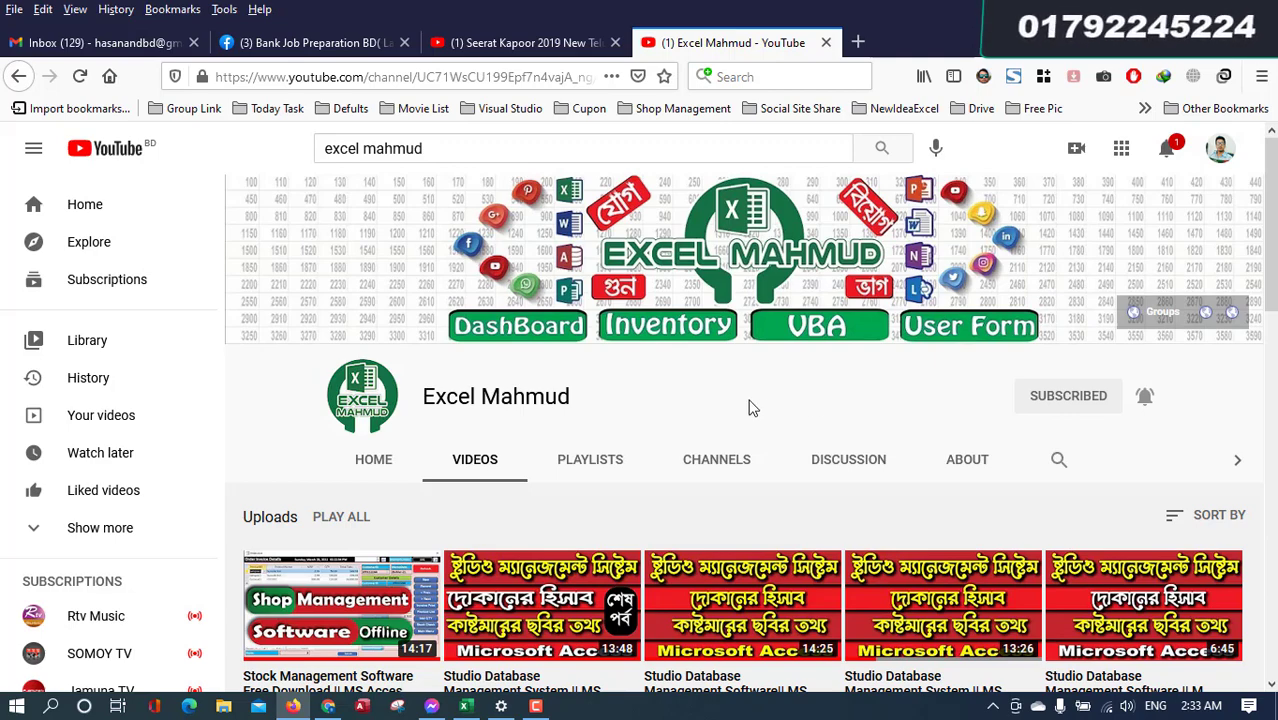
pyautogui.click(466, 706)
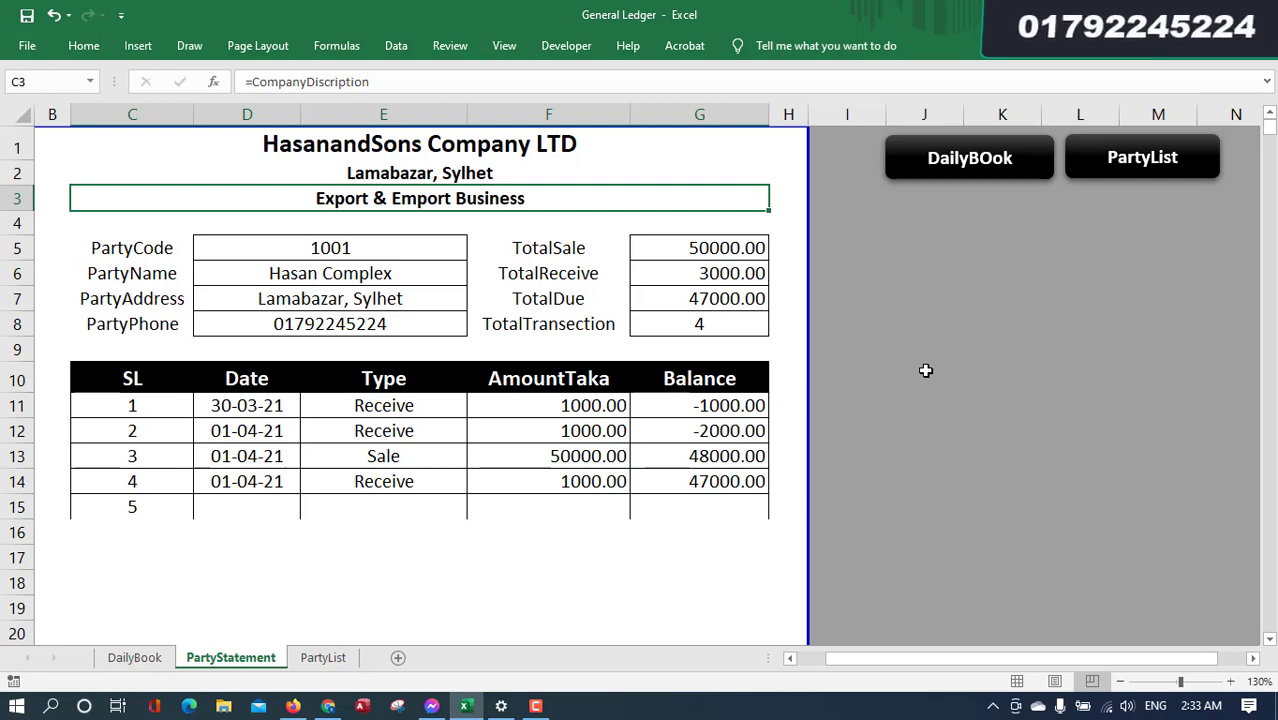
# - On DailyBook, select the empty block J5:L19 beside the transactions table
pyautogui.click(145, 656)
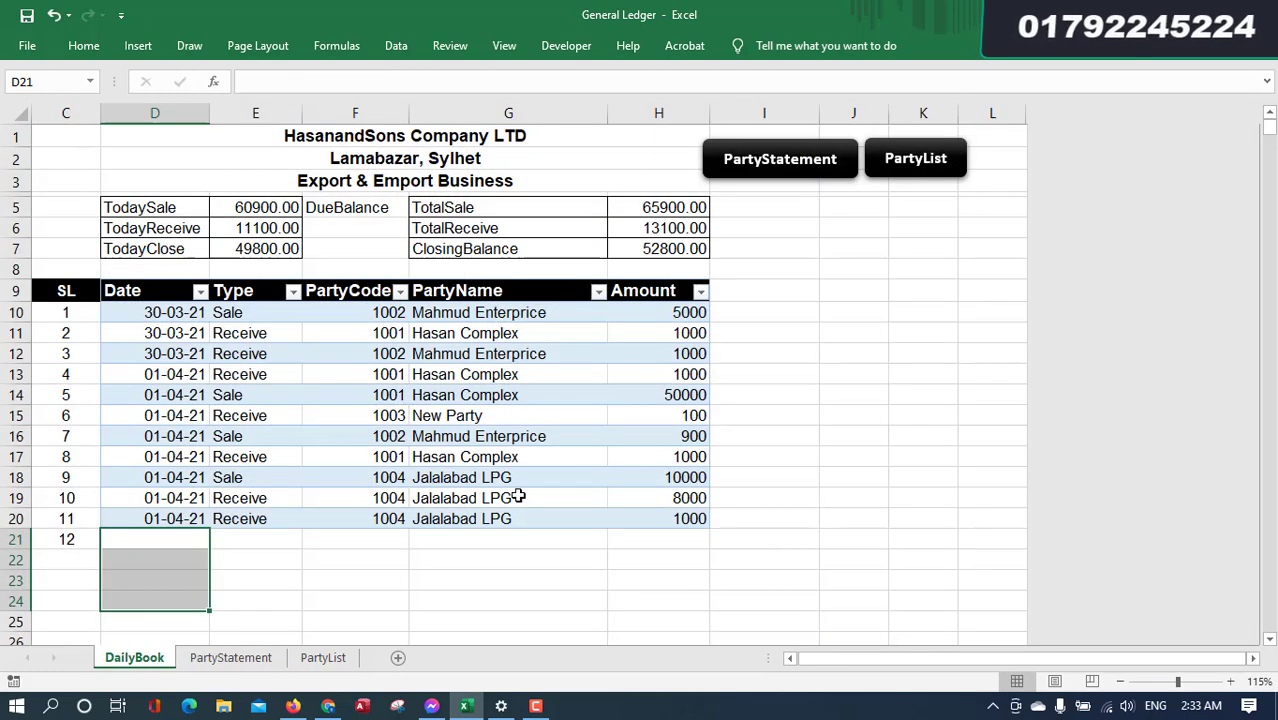
pyautogui.click(766, 419)
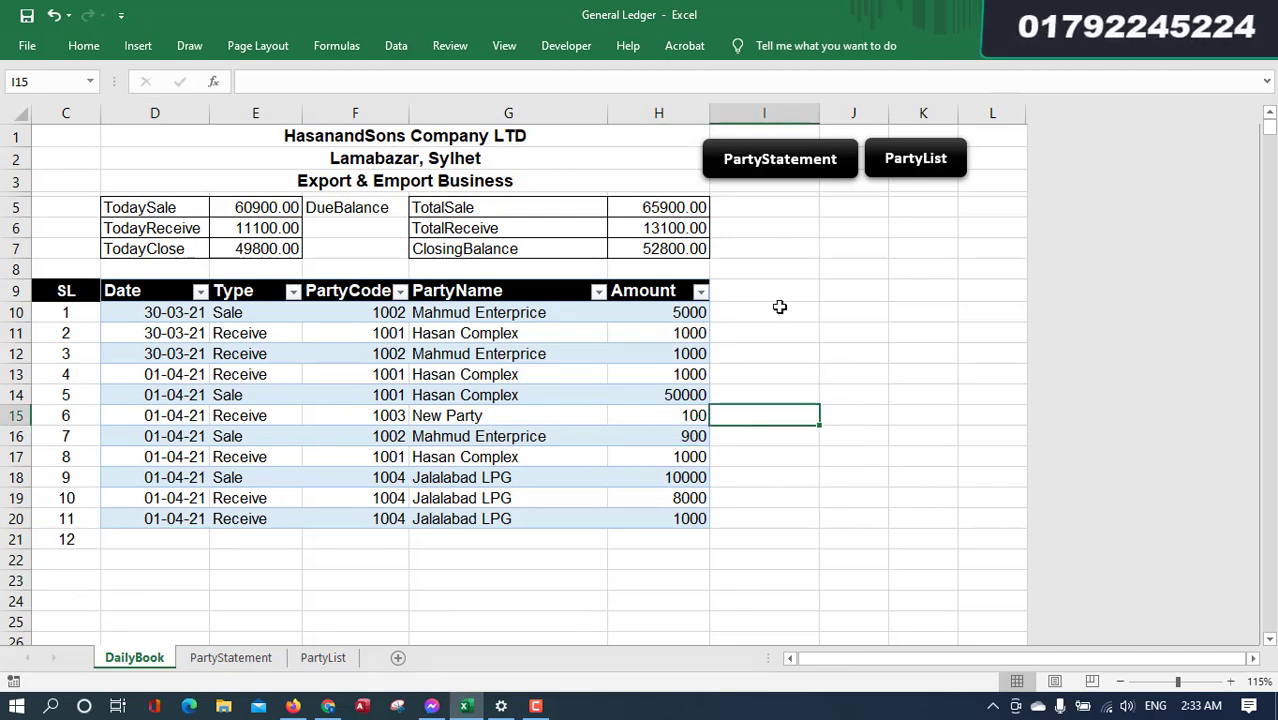
pyautogui.moveTo(850, 211); pyautogui.dragTo(876, 517)
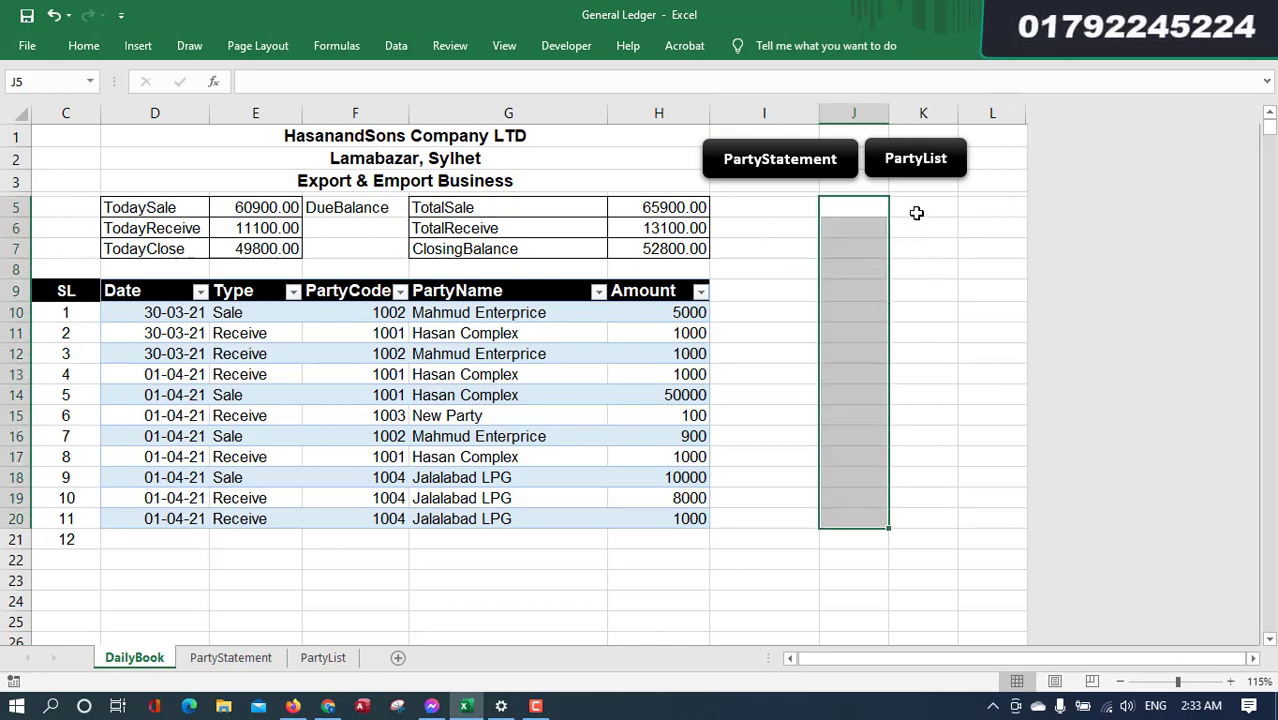
pyautogui.moveTo(916, 210); pyautogui.dragTo(934, 525)
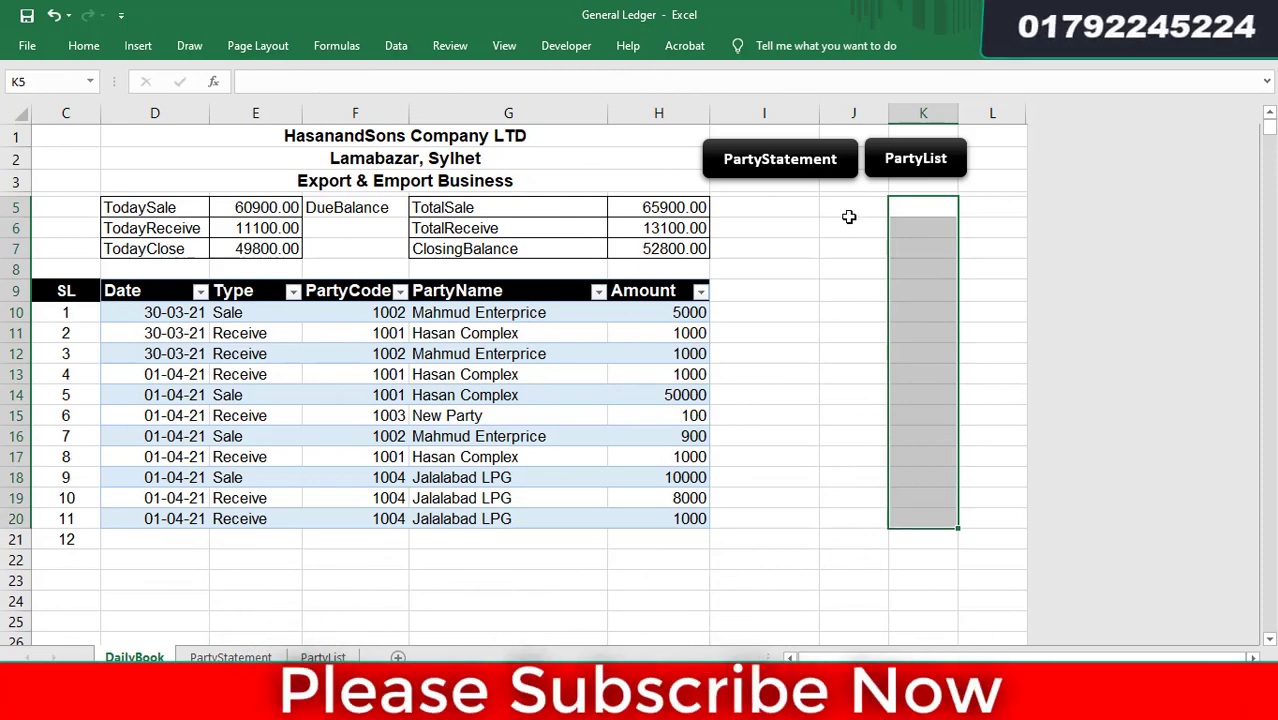
pyautogui.moveTo(850, 212); pyautogui.dragTo(920, 520)
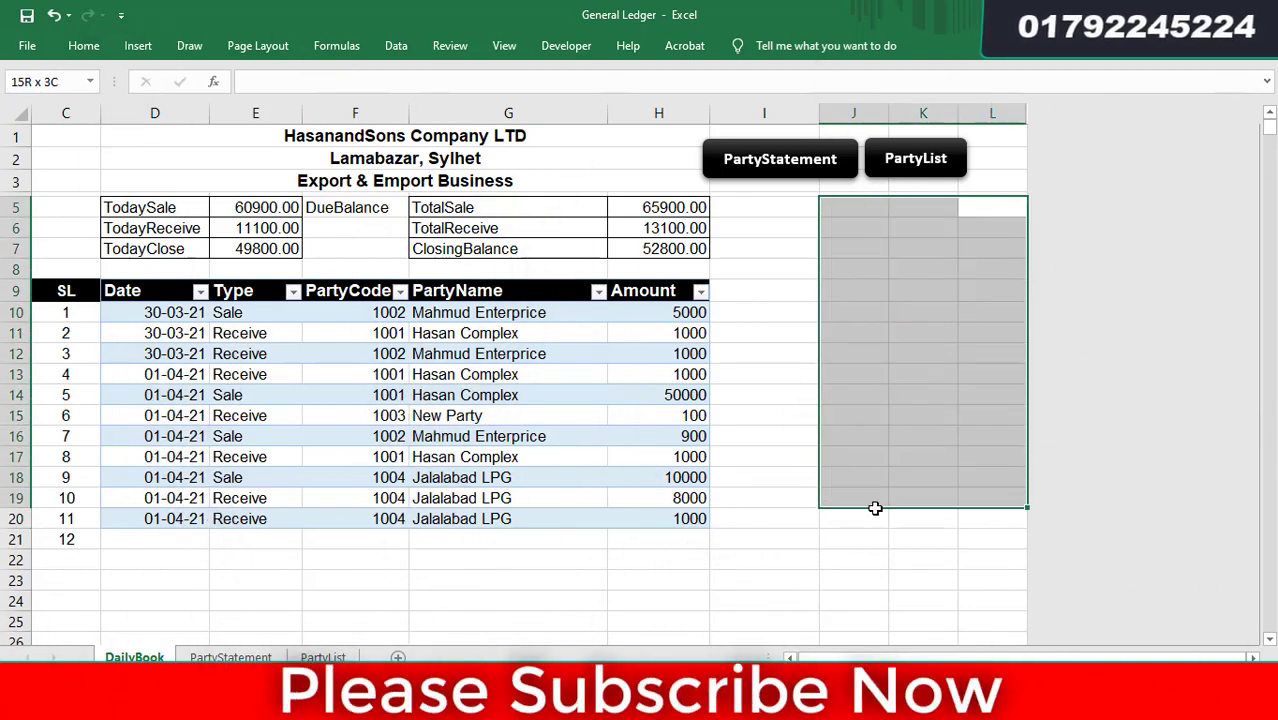